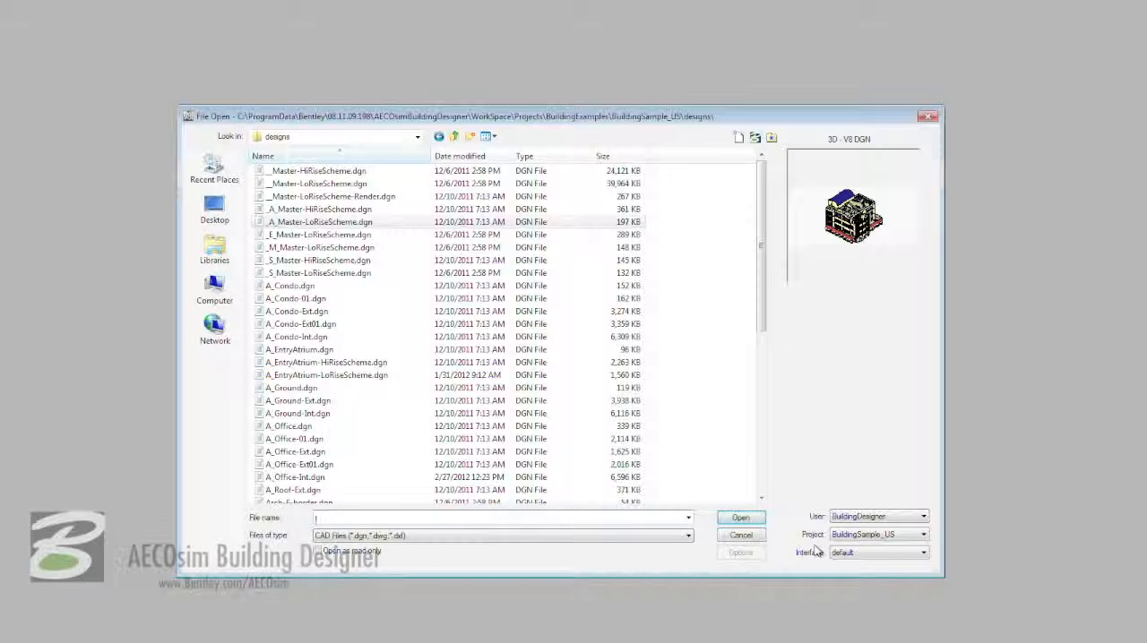
# - Create a design file named M_Office-Mech.dgn from the DesignSeed.dgn seed file and open it
pyautogui.click(739, 140)
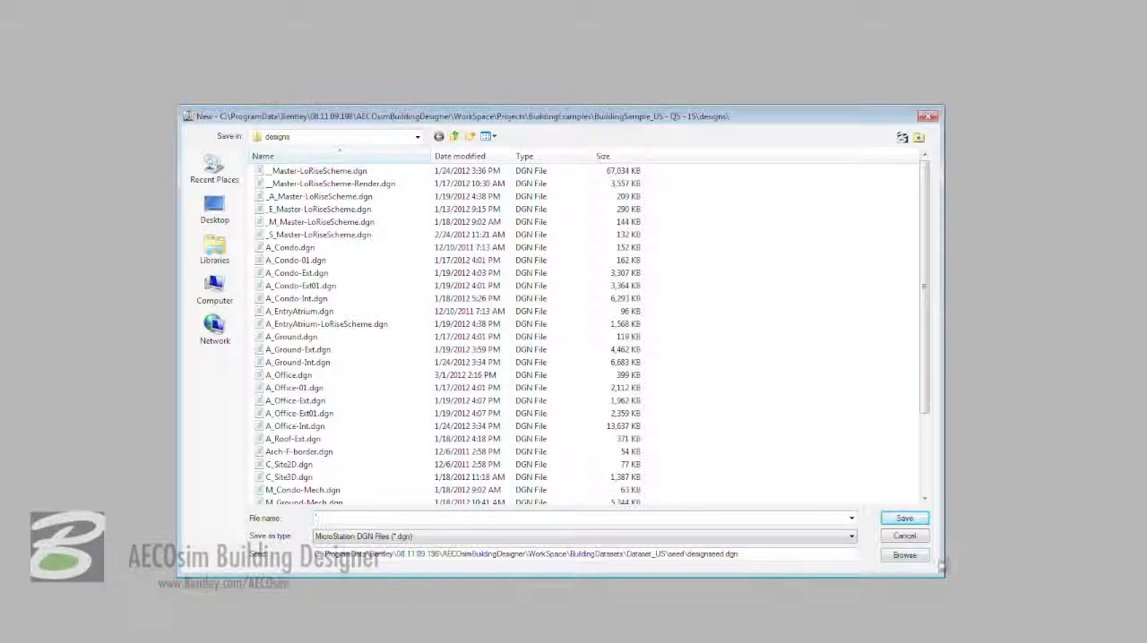
pyautogui.click(904, 555)
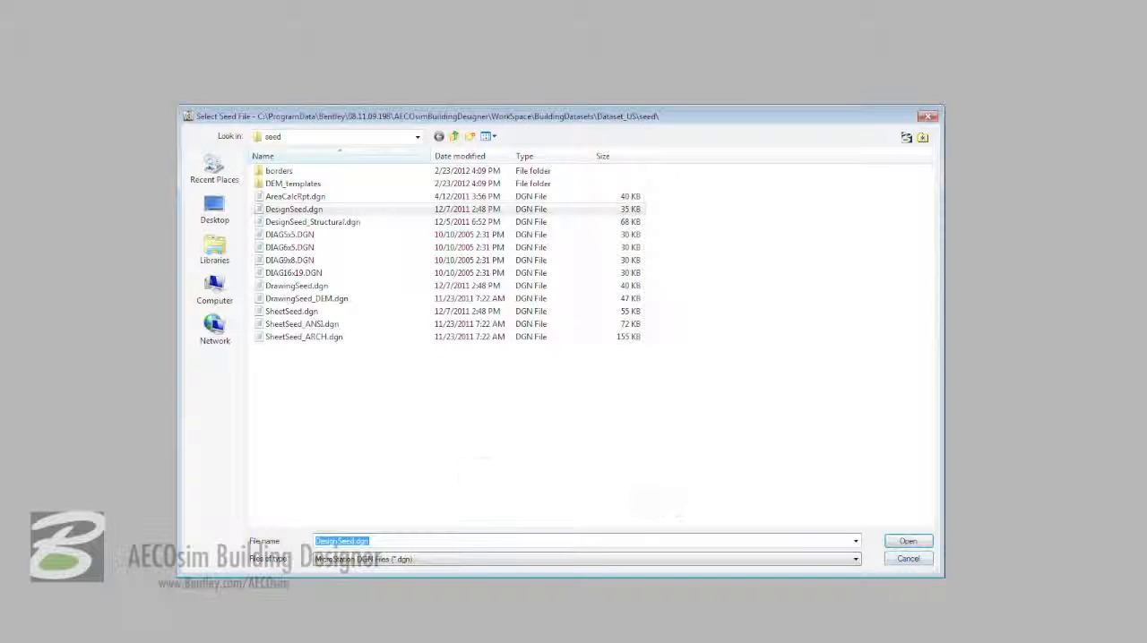
pyautogui.doubleClick(302, 210)
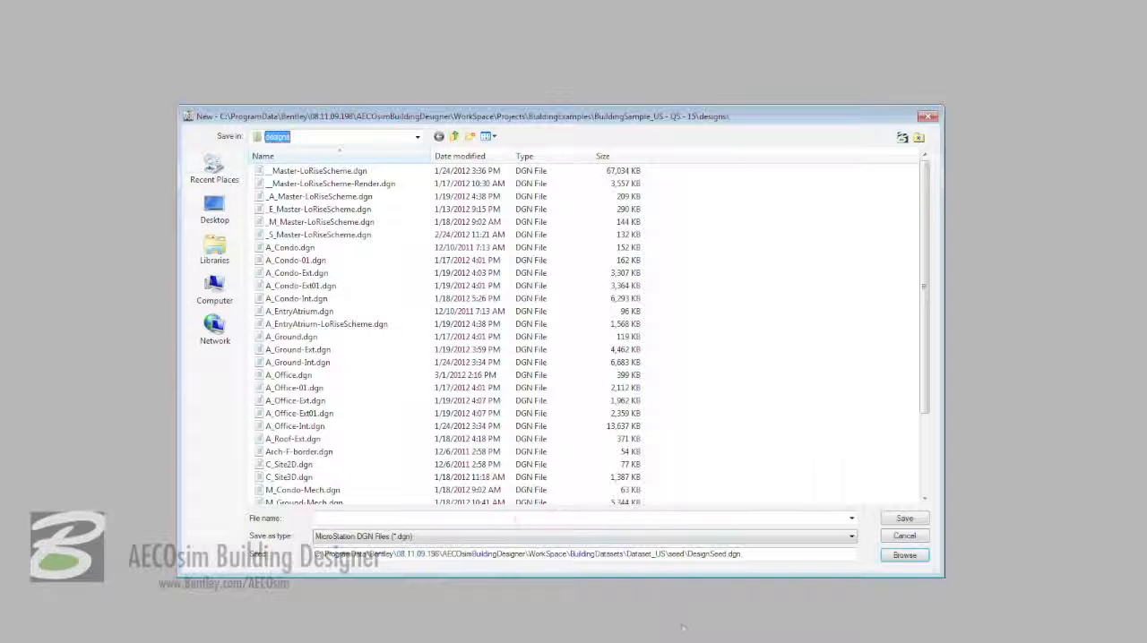
pyautogui.click(515, 519)
pyautogui.write('M_Office-Mech.dgn')
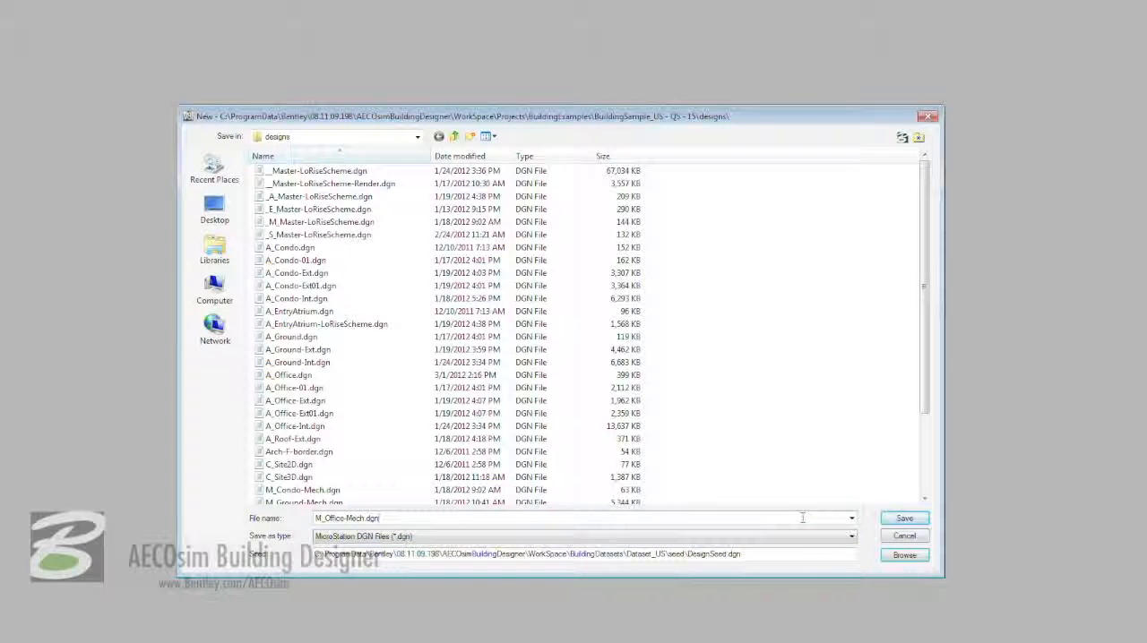
pyautogui.click(904, 518)
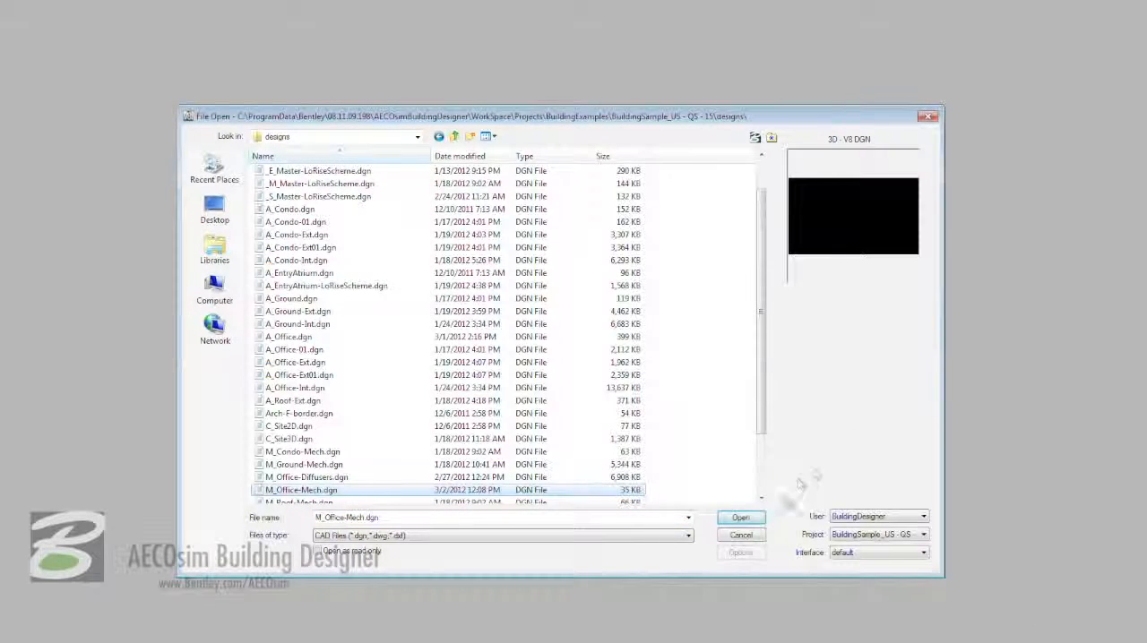
pyautogui.click(757, 518)
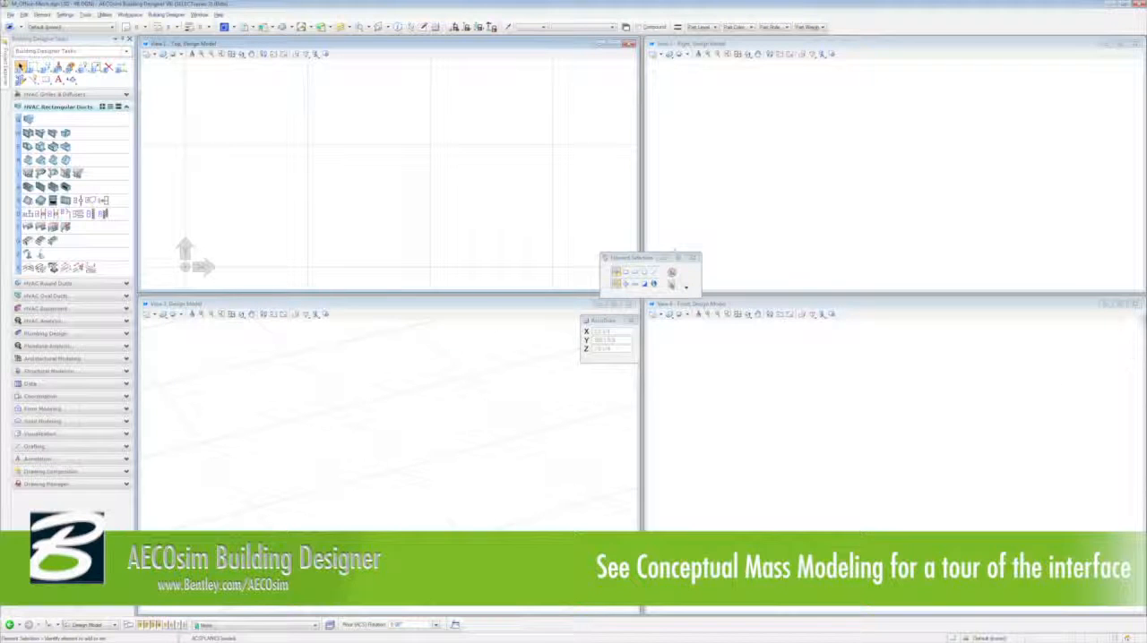
# - Close View 4, move View 3 into its place, extend View 1 to full height, and arrange the view windows
pyautogui.click(1135, 305)
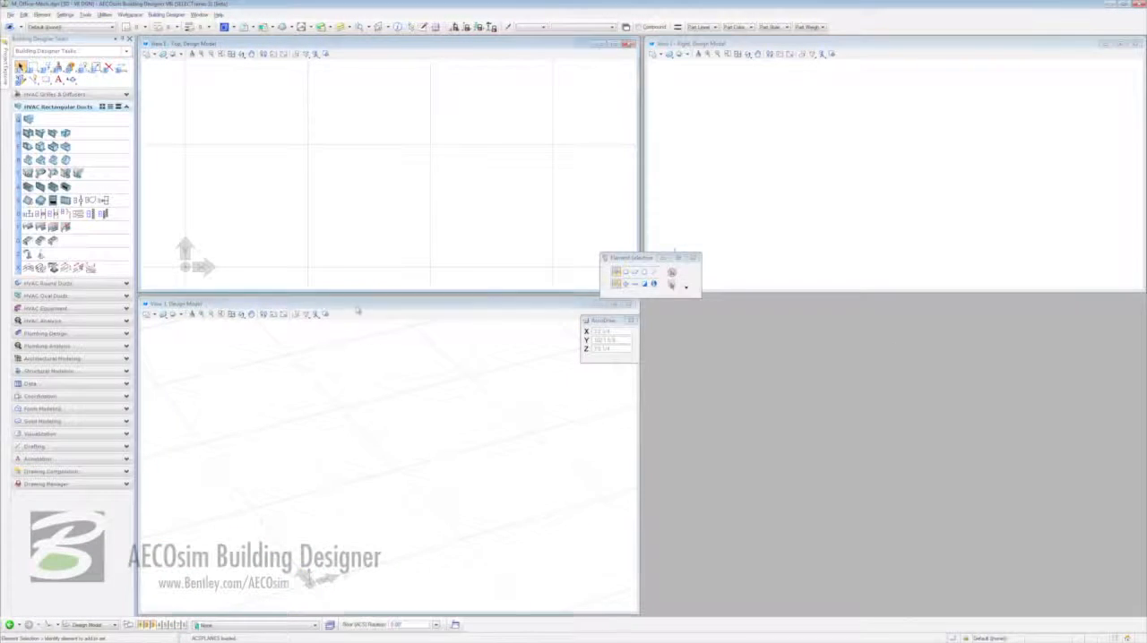
pyautogui.moveTo(357, 308); pyautogui.dragTo(865, 304)
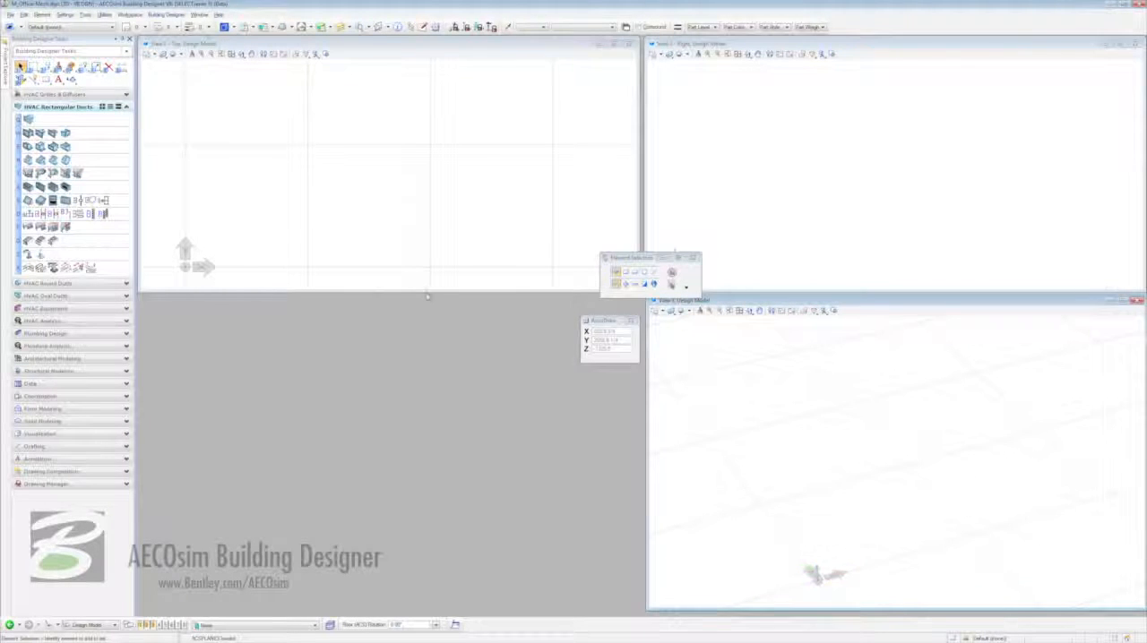
pyautogui.moveTo(426, 291); pyautogui.dragTo(422, 608)
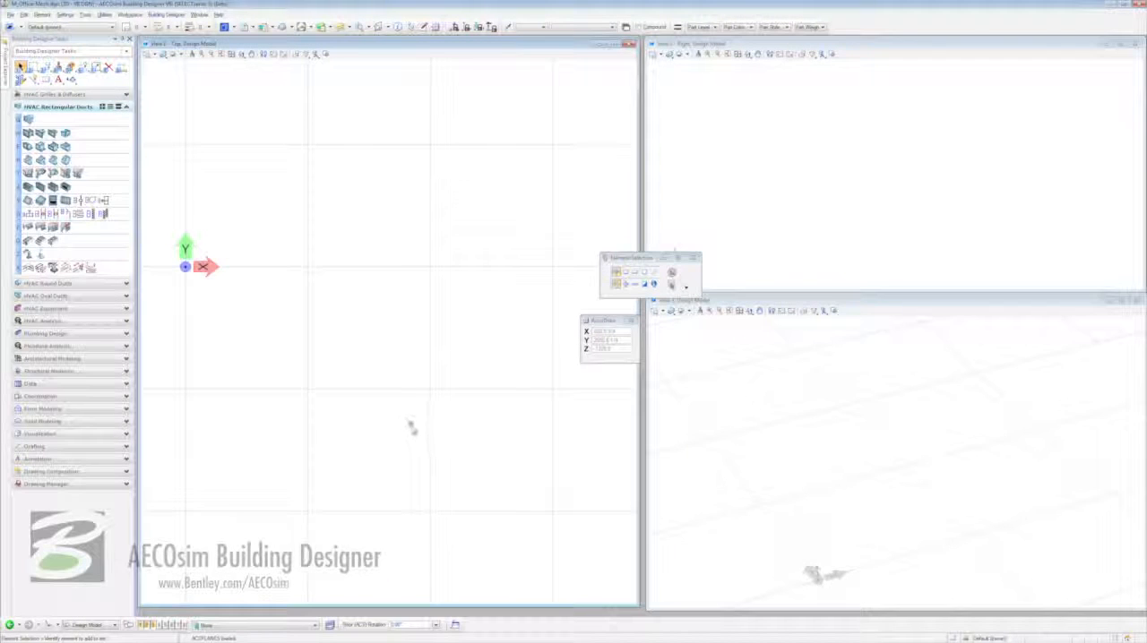
pyautogui.click(199, 15)
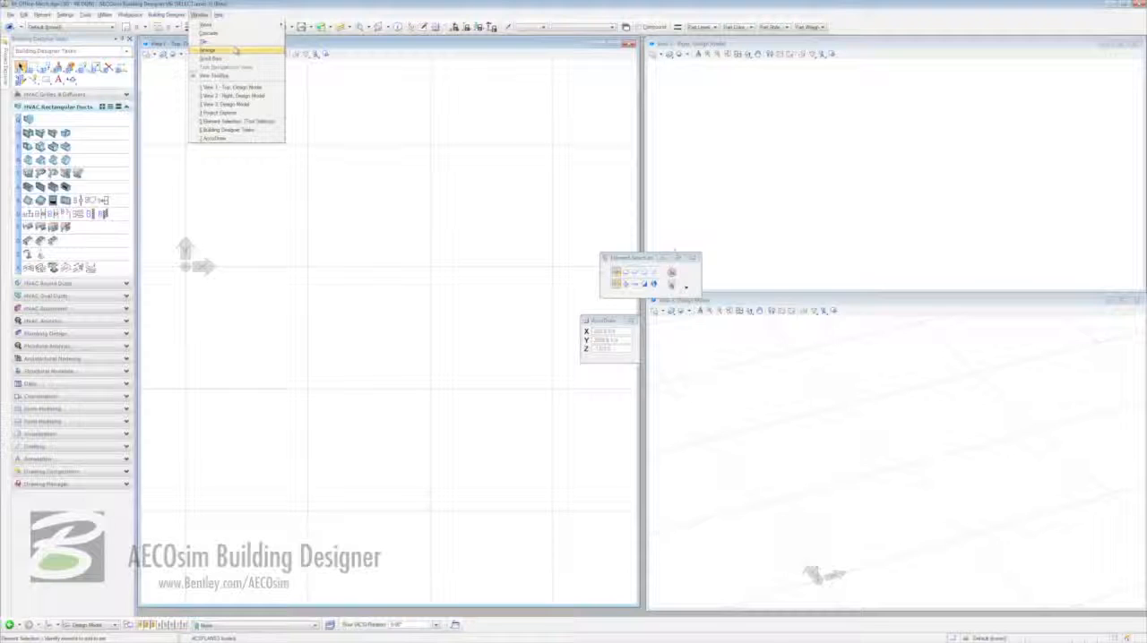
pyautogui.click(209, 49)
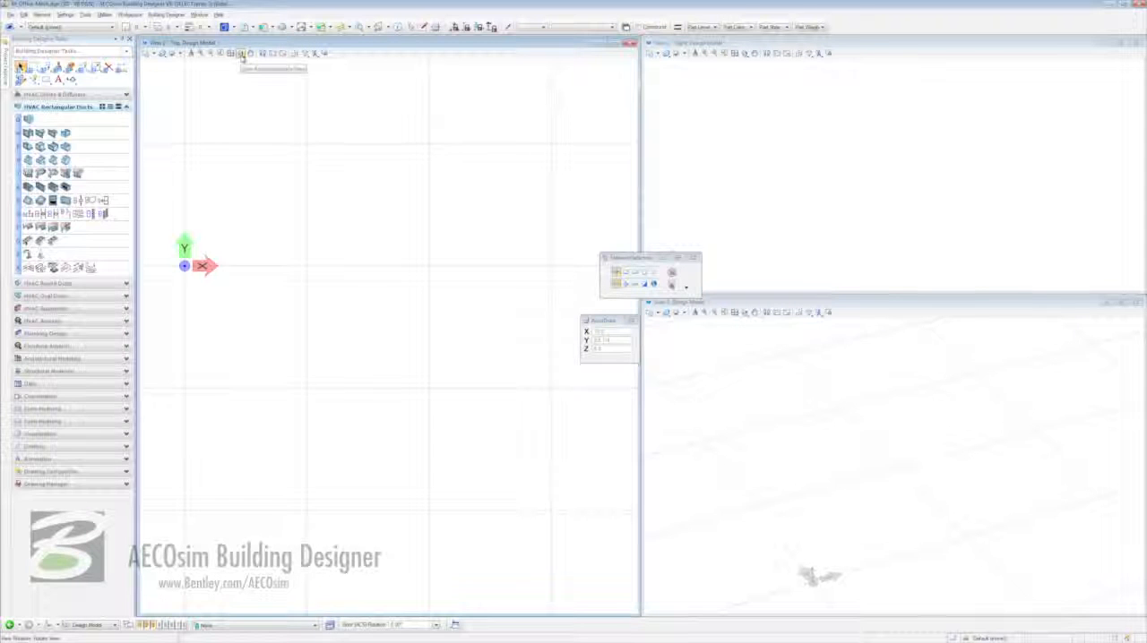
# - Rotate View 1 to right isometric, View 2 to top and View 3 to front
pyautogui.click(241, 55)
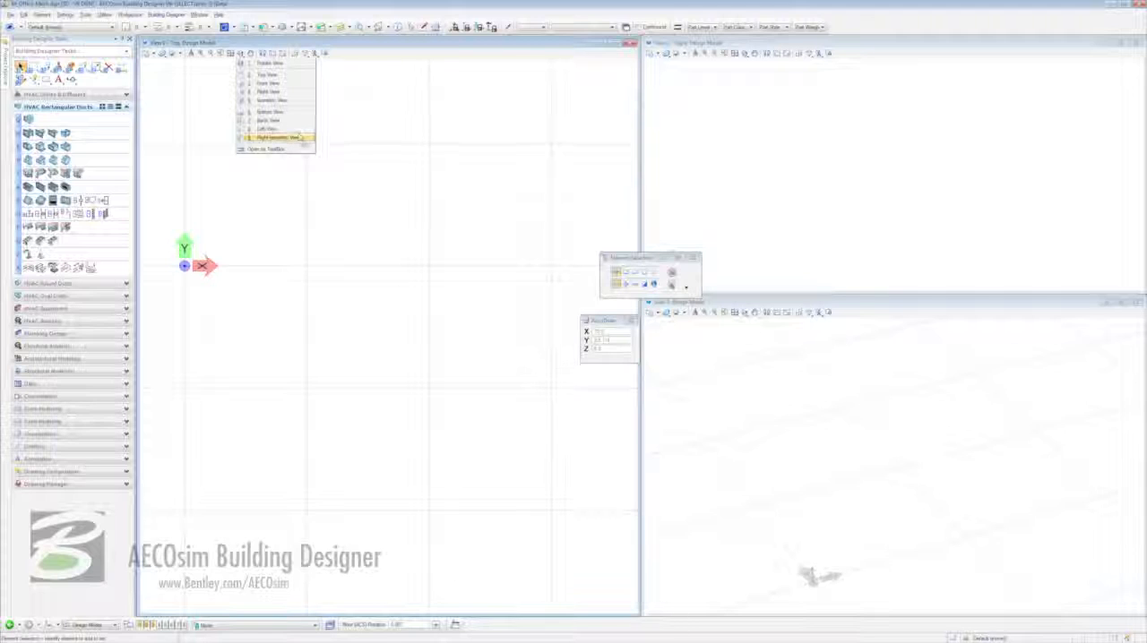
pyautogui.click(299, 137)
pyautogui.click(744, 53)
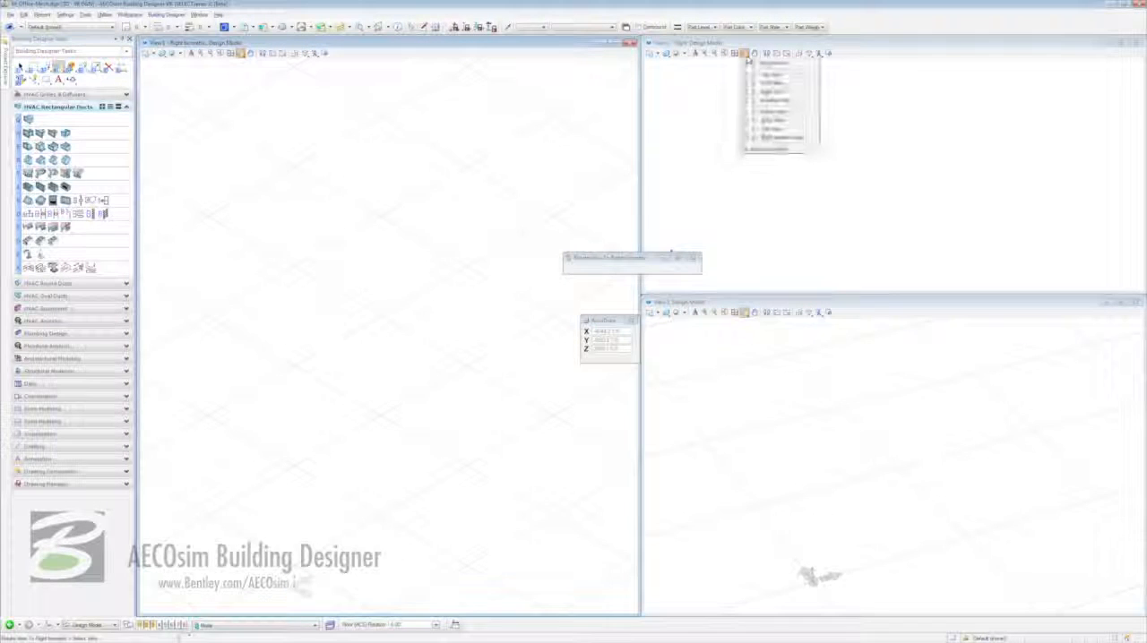
pyautogui.click(751, 63)
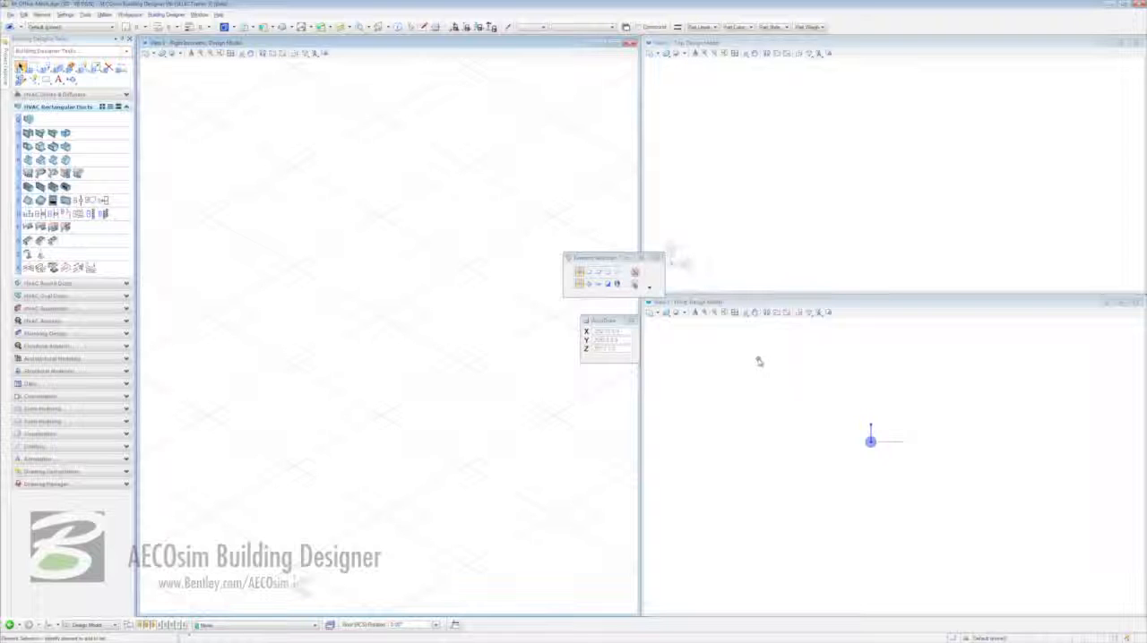
# - Bring in the A_Office model from the project's Designs Models as a reference attachment
pyautogui.click(4, 74)
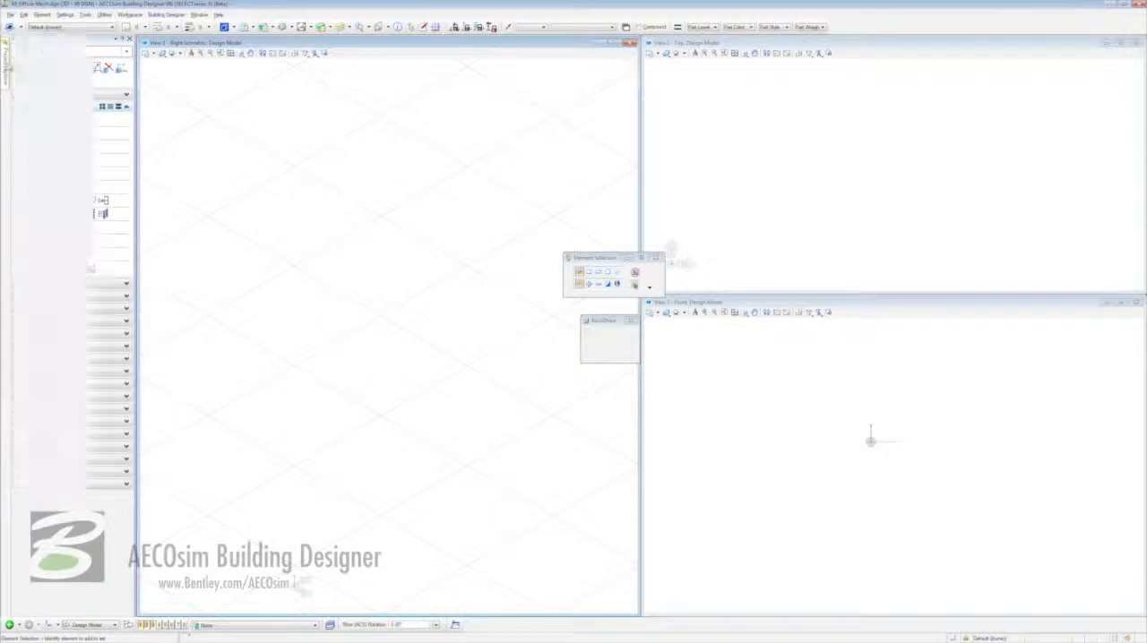
pyautogui.click(19, 95)
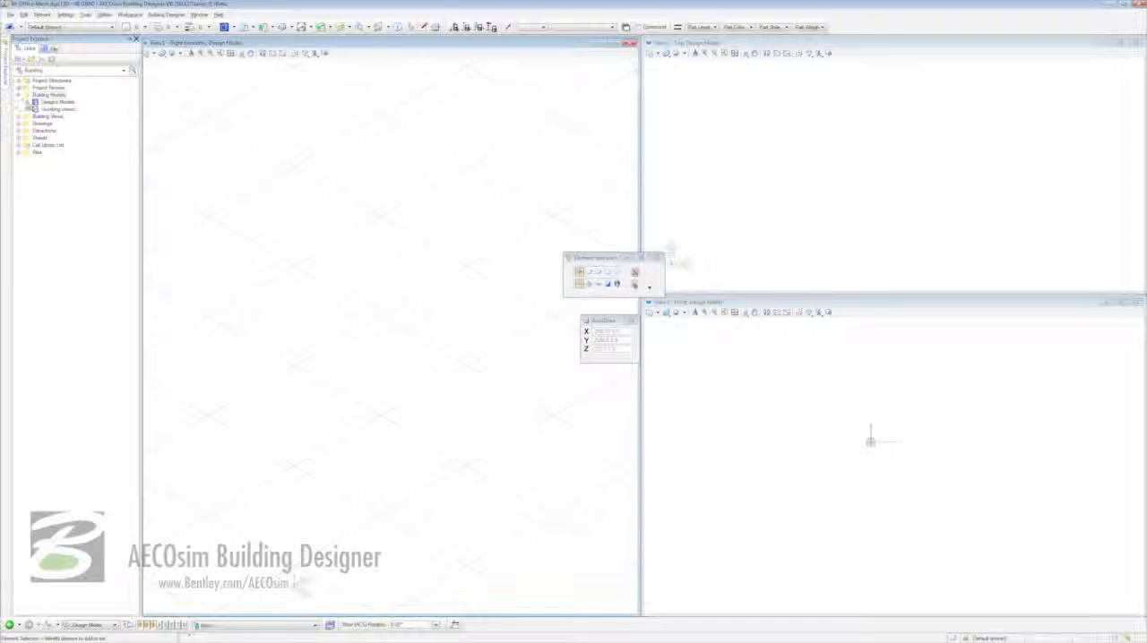
pyautogui.click(28, 102)
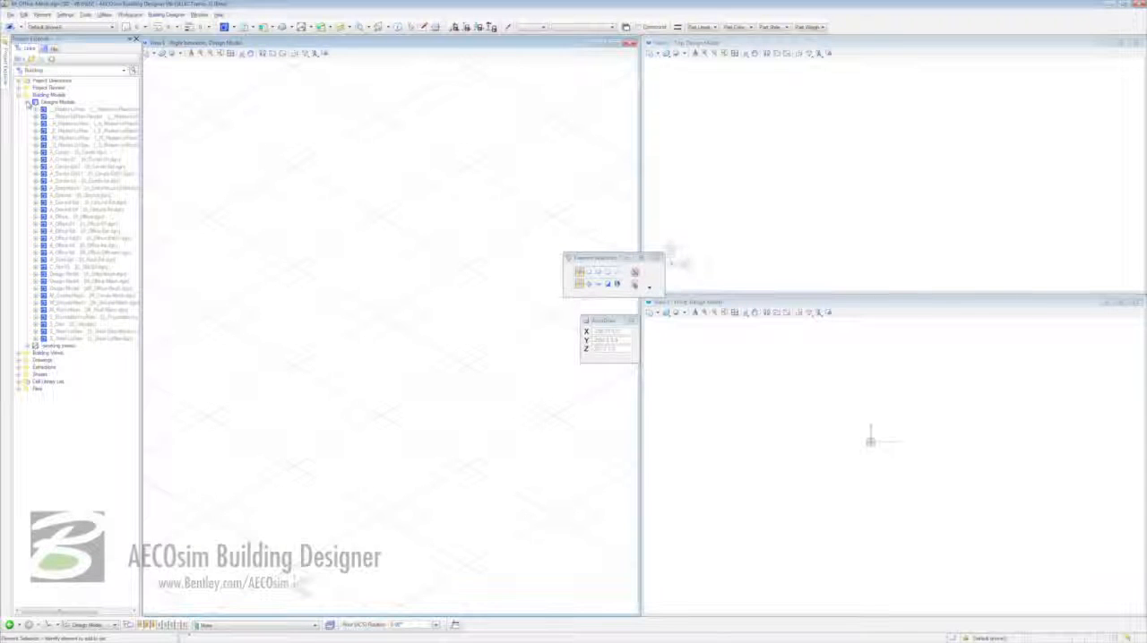
pyautogui.click(52, 218)
pyautogui.doubleClick(52, 219)
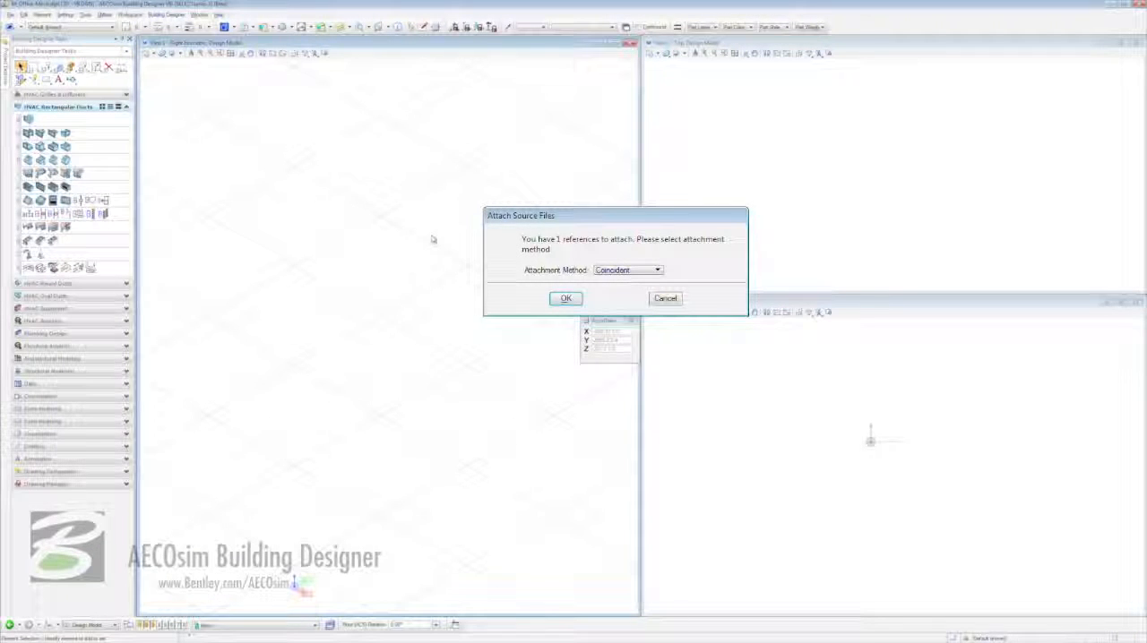
# - Attach A_Office using the method that opens its reference settings, with nested attachments set to Live Nesting
pyautogui.click(655, 272)
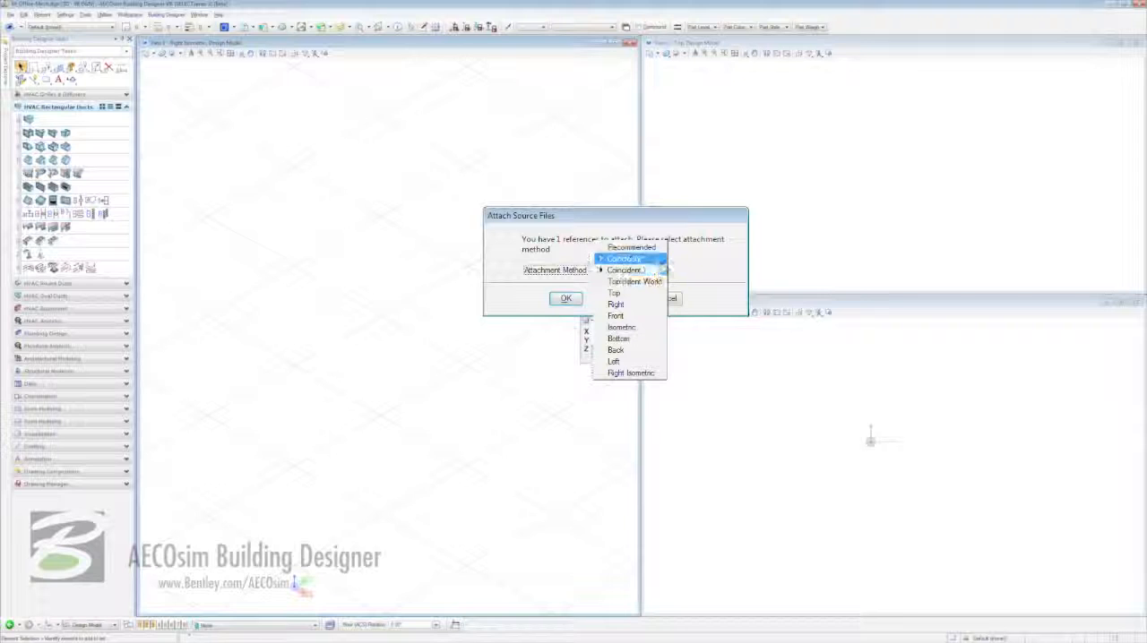
pyautogui.click(627, 259)
pyautogui.click(565, 299)
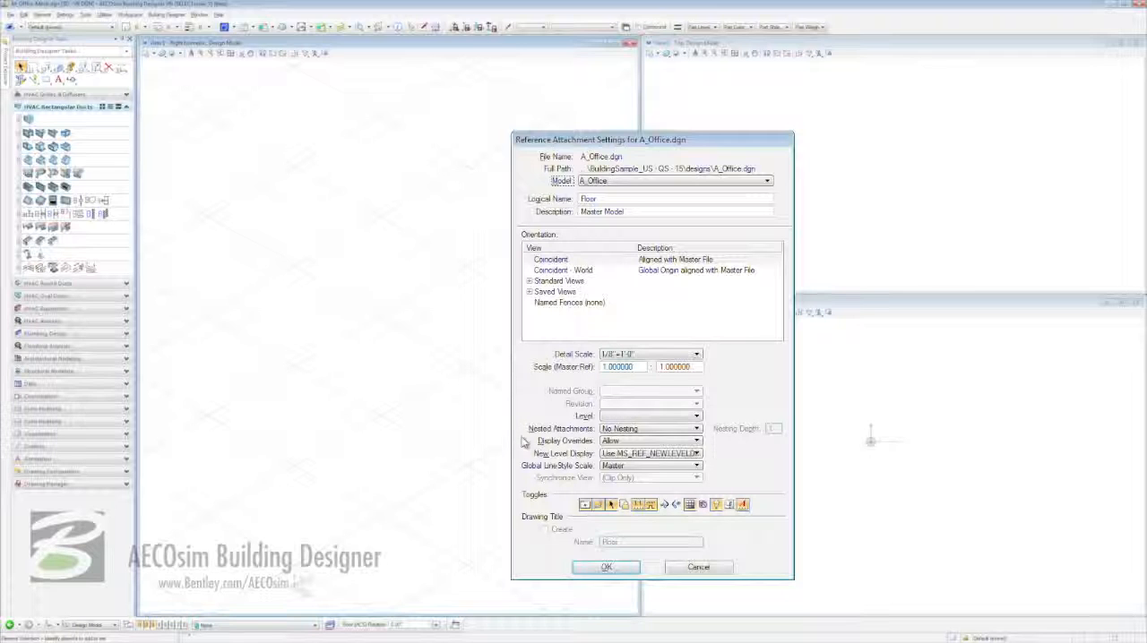
pyautogui.click(643, 429)
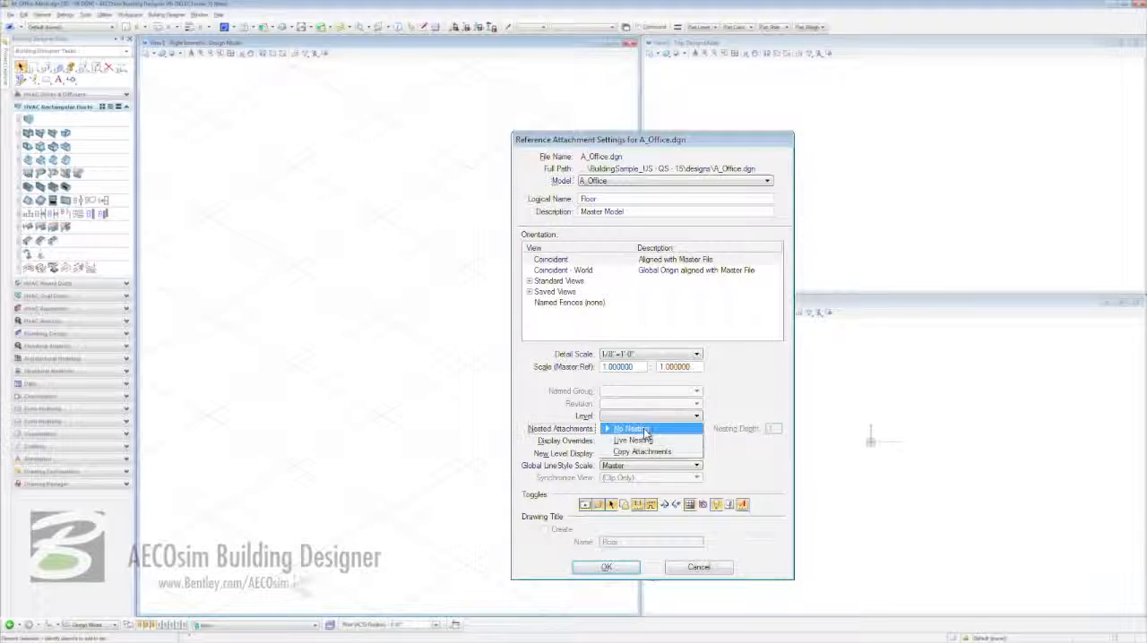
pyautogui.click(641, 440)
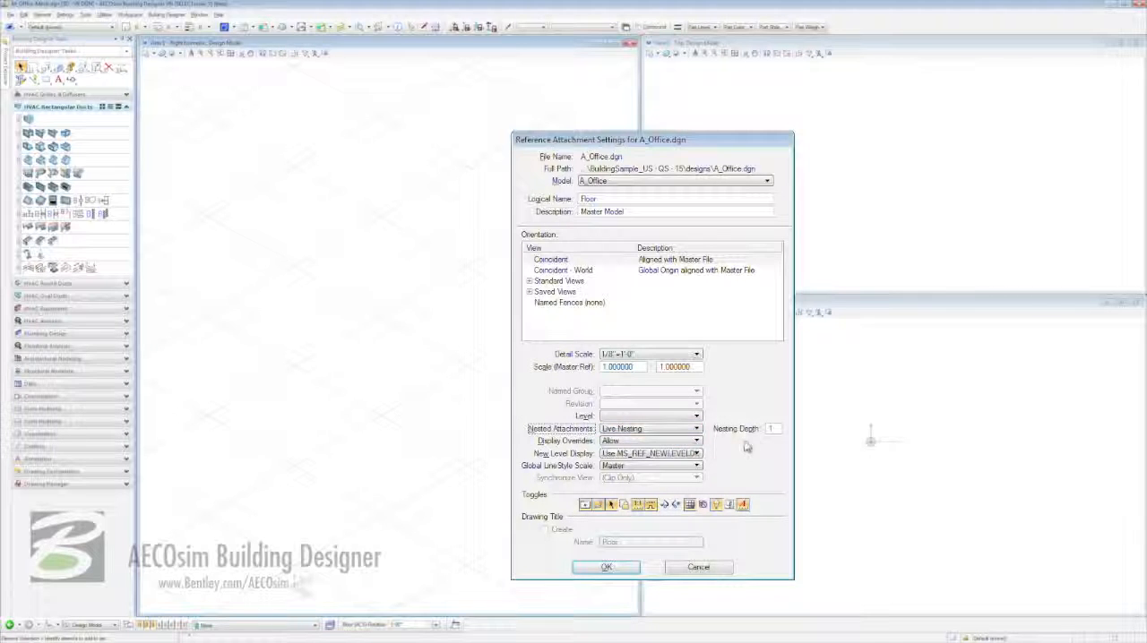
pyautogui.click(605, 568)
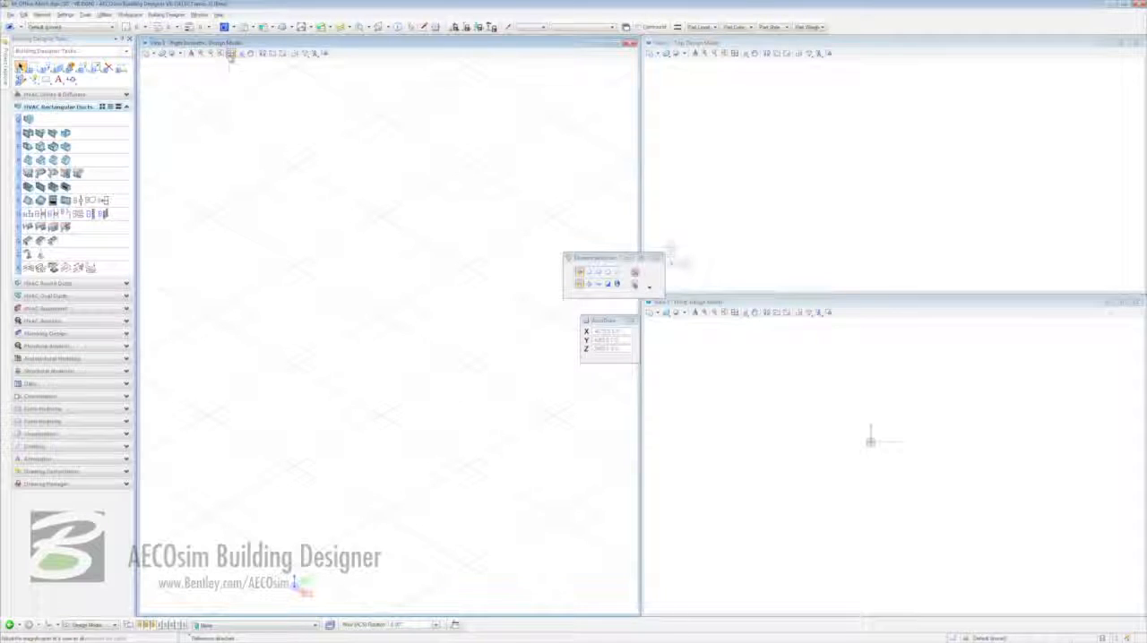
# - Fit the views to the attached office floor reference
pyautogui.click(230, 53)
pyautogui.click(776, 400)
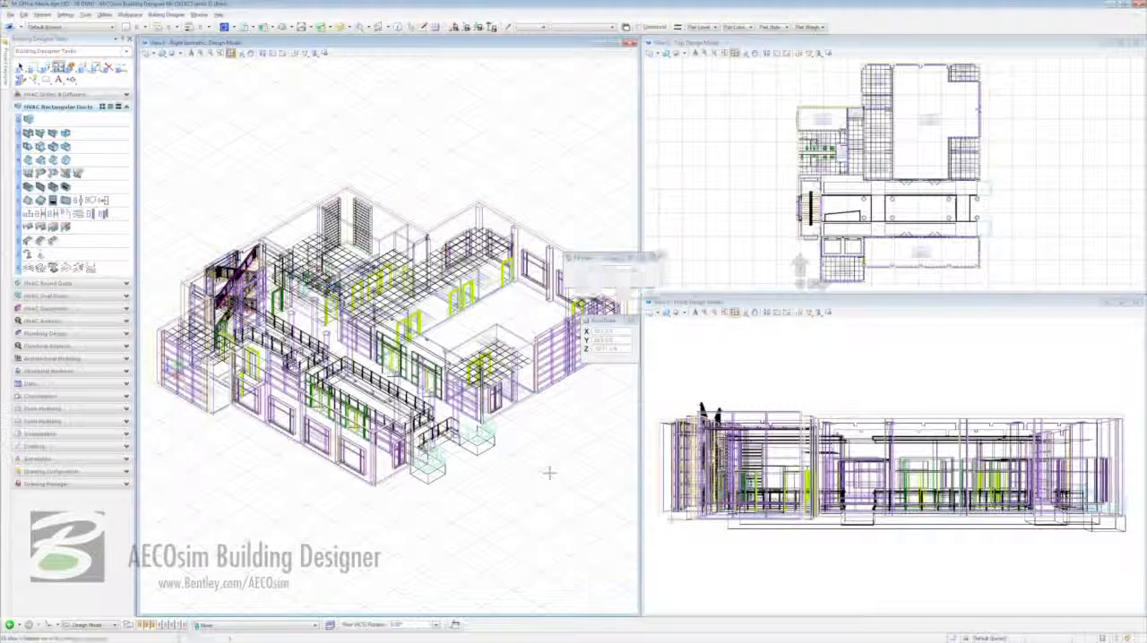
pyautogui.rightClick(546, 471)
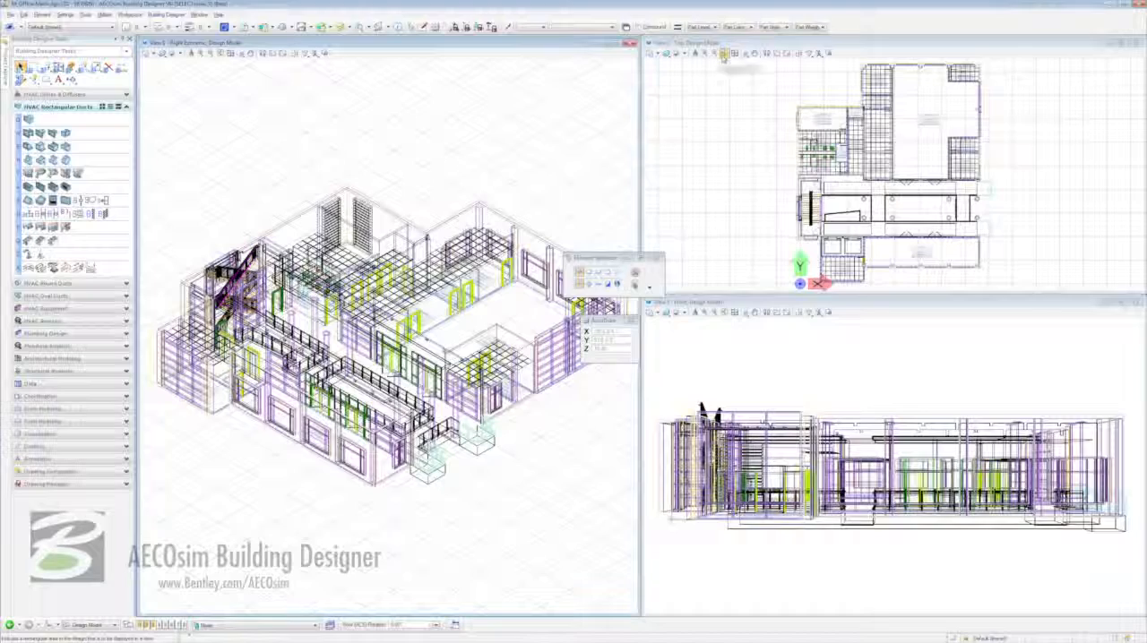
# - Window in on the Mechanical room 1-004 in the top view and on the same area in the right isometric view
pyautogui.click(724, 54)
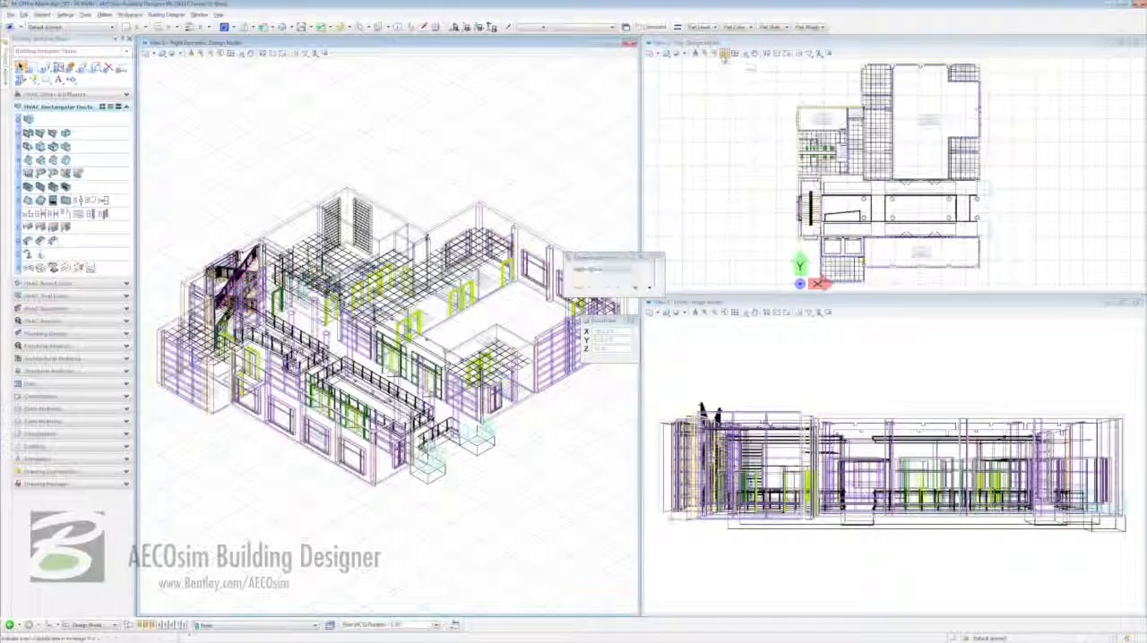
pyautogui.click(788, 97)
pyautogui.click(876, 138)
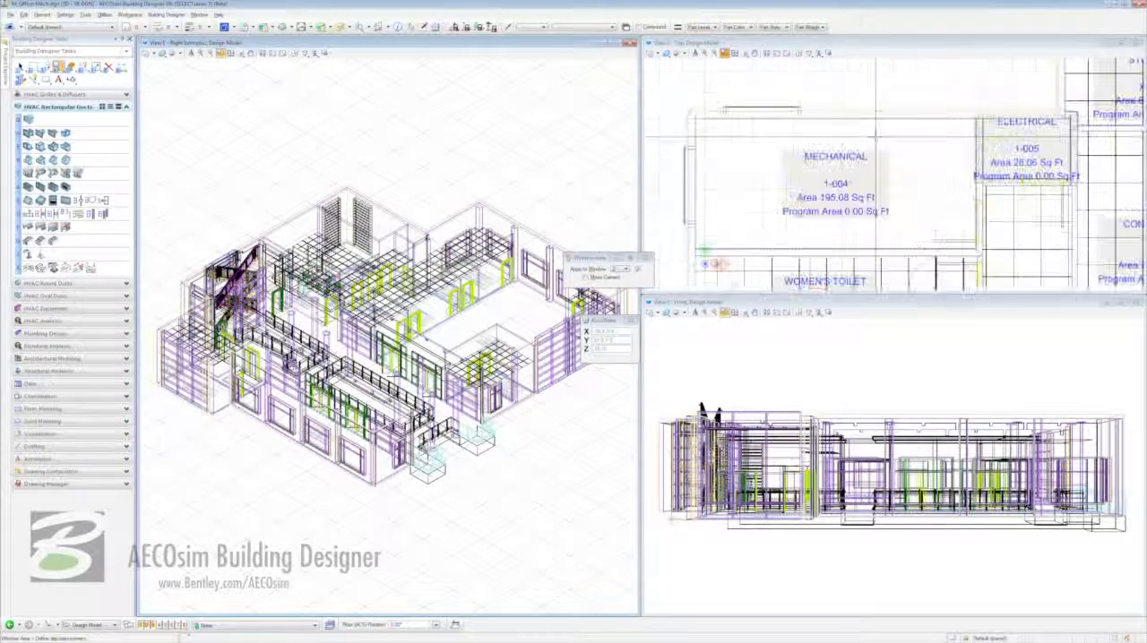
pyautogui.rightClick(737, 185)
pyautogui.click(221, 52)
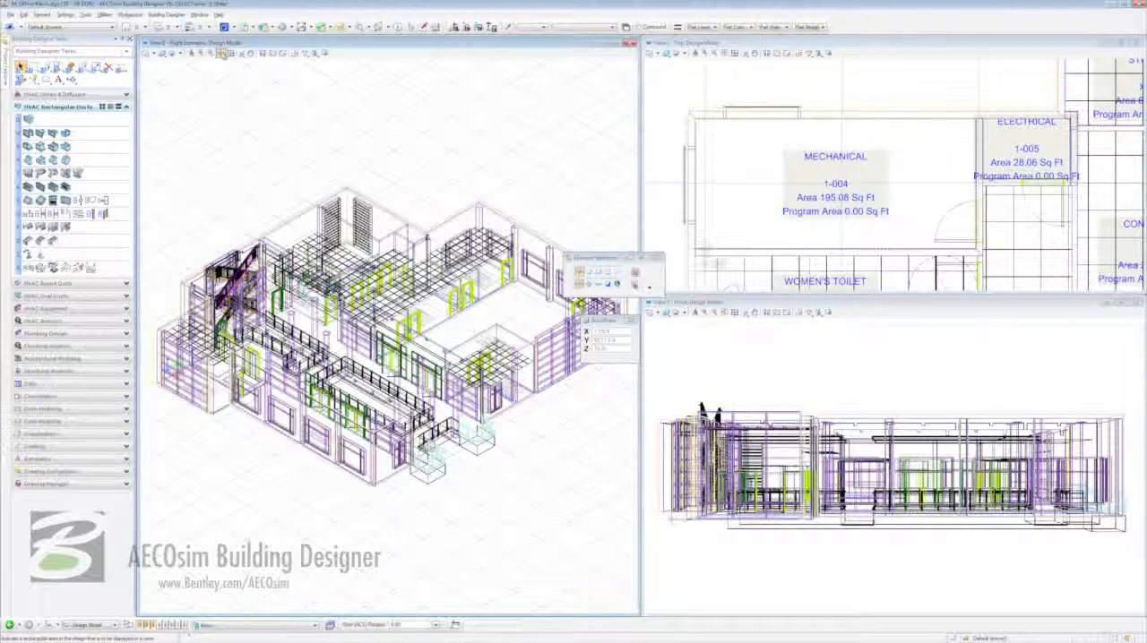
pyautogui.click(305, 138)
pyautogui.click(490, 344)
pyautogui.rightClick(485, 269)
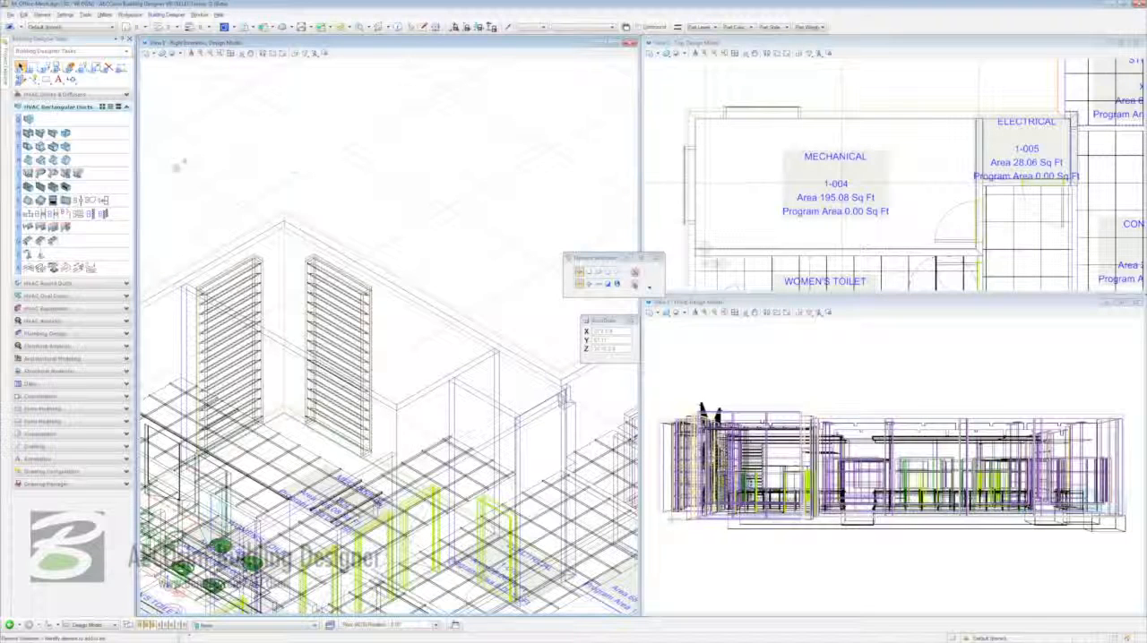
# - Place an air handling unit in Mechanical room 1-004 in the top view, over the room label, keeping its default dimensions
pyautogui.click(90, 309)
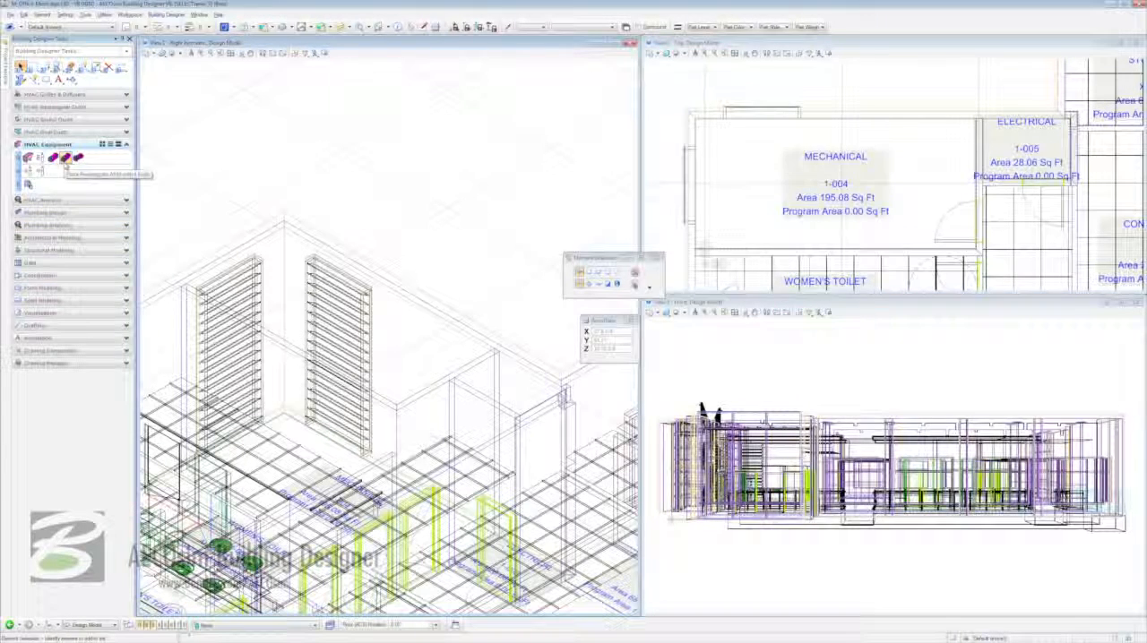
pyautogui.click(65, 158)
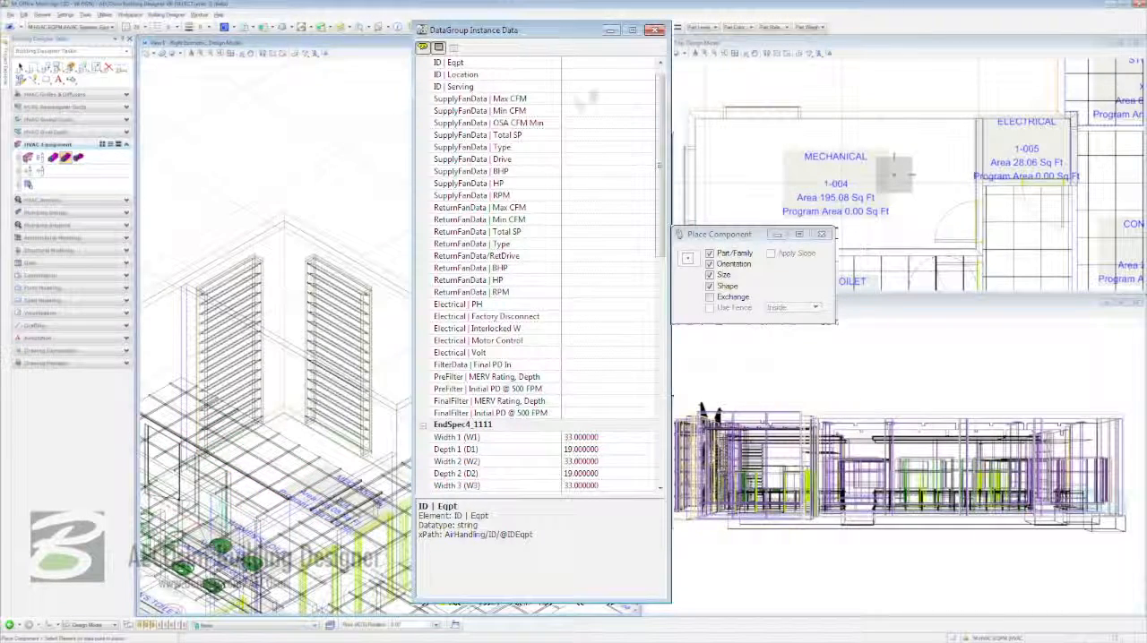
pyautogui.click(661, 63)
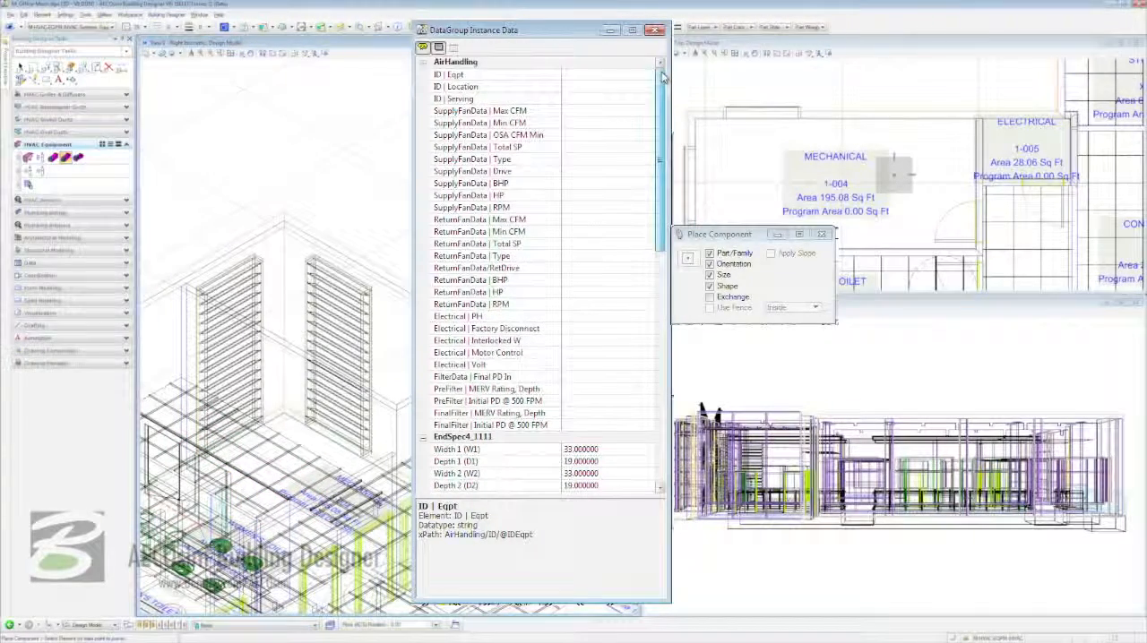
pyautogui.moveTo(661, 74)
pyautogui.mouseDown()
pyautogui.moveTo(664, 313)
pyautogui.moveTo(660, 64)
pyautogui.mouseUp()
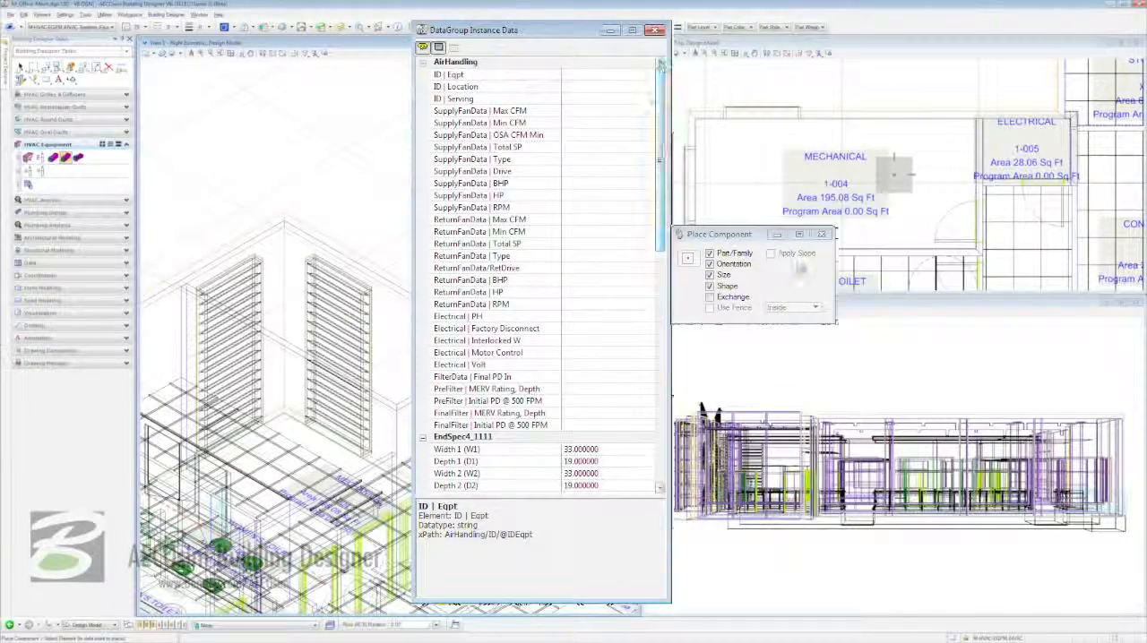
pyautogui.click(745, 236)
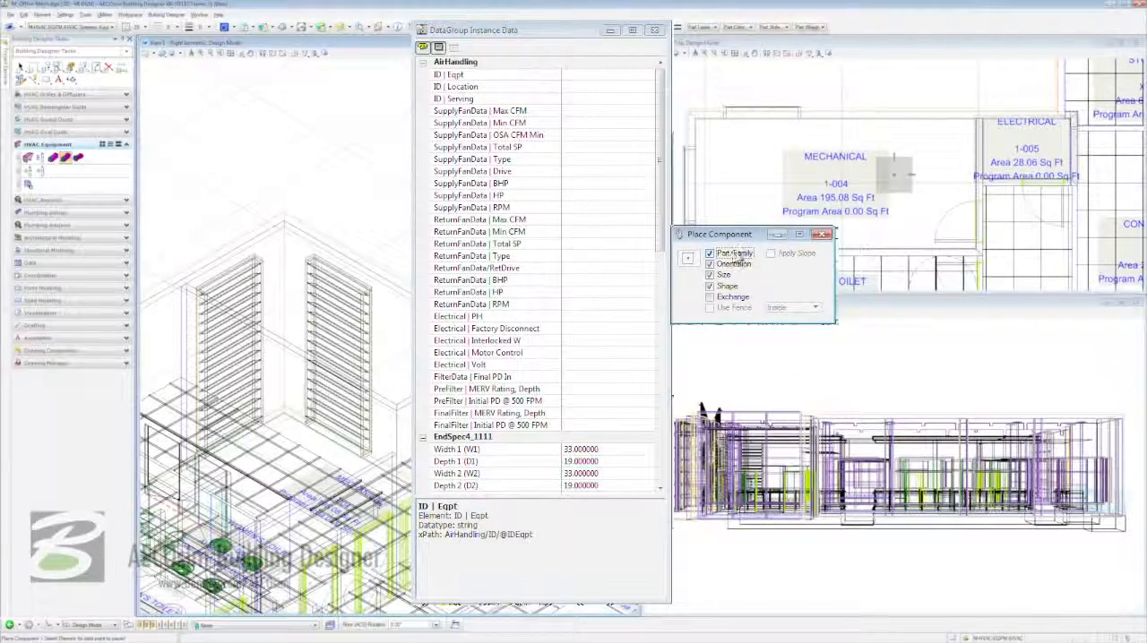
pyautogui.click(735, 255)
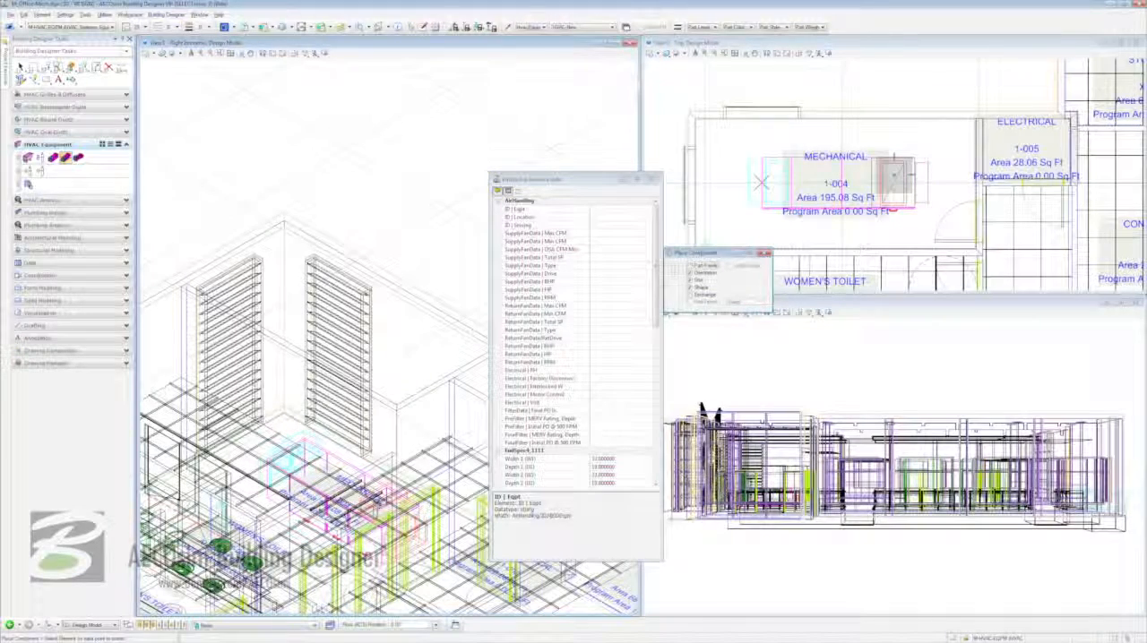
pyautogui.click(760, 182)
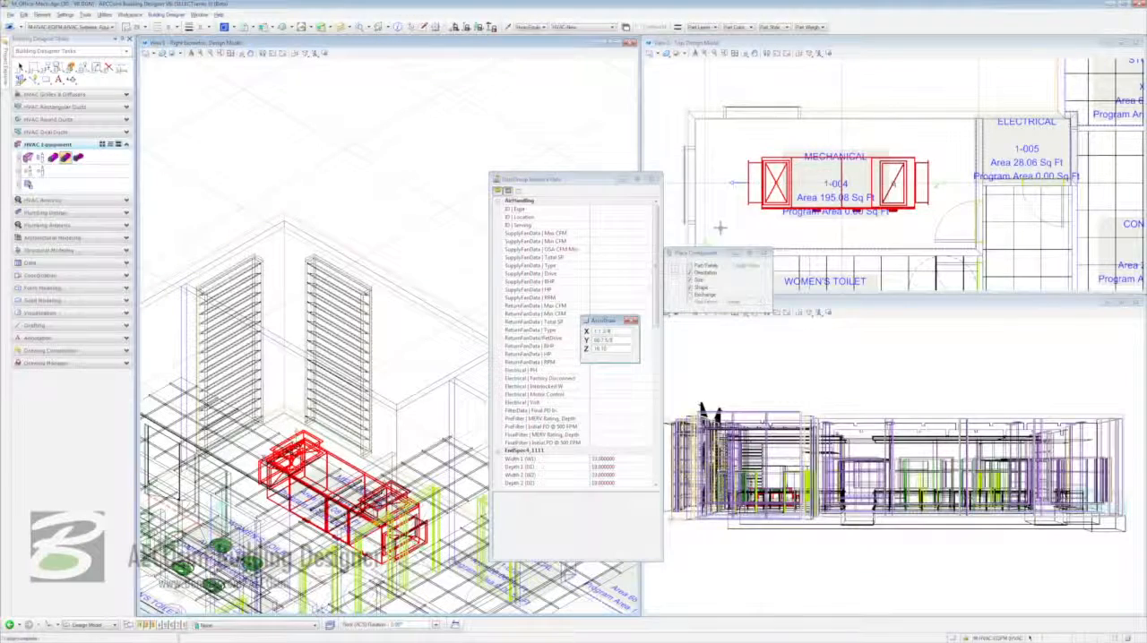
pyautogui.rightClick(722, 230)
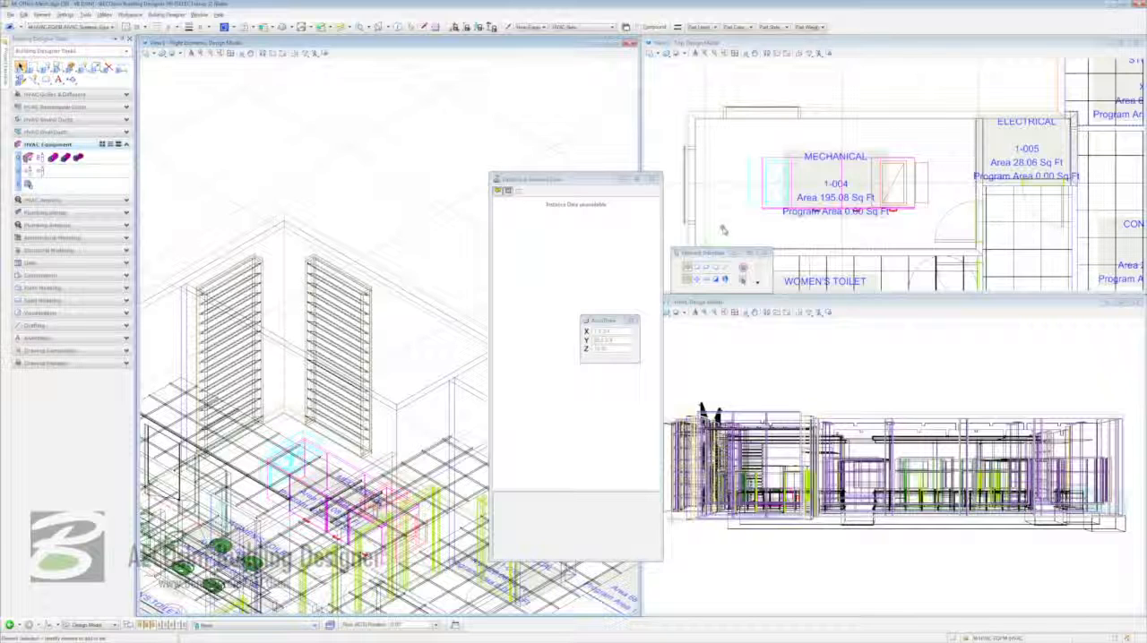
# - Mirror the air handling unit about the vertical direction through its element center, without making a copy
pyautogui.rightClick(757, 208)
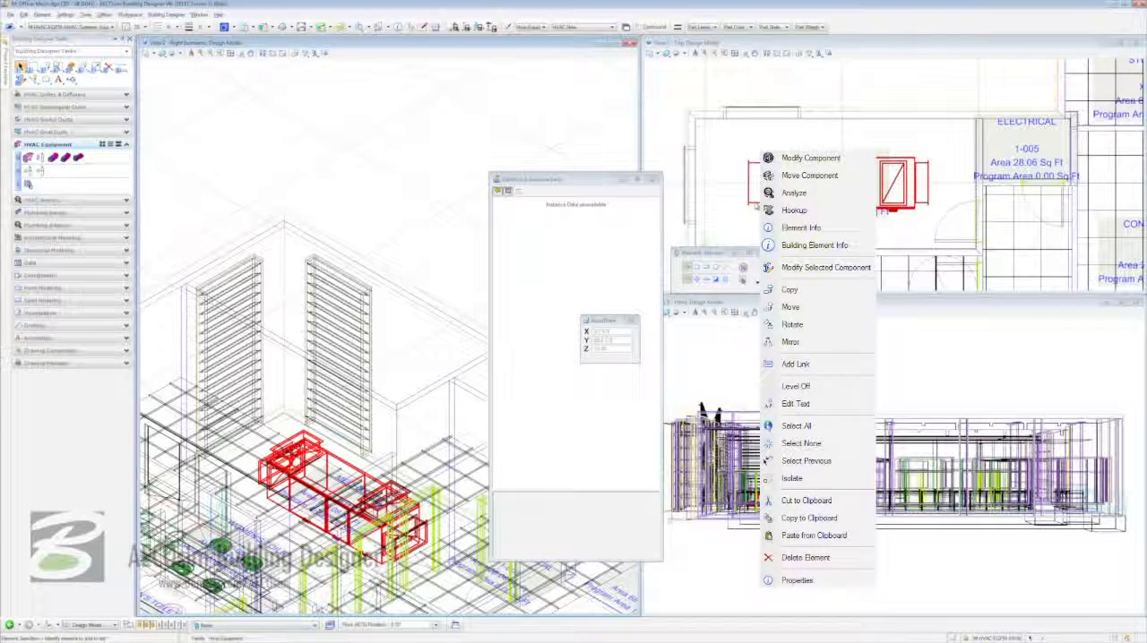
pyautogui.click(835, 346)
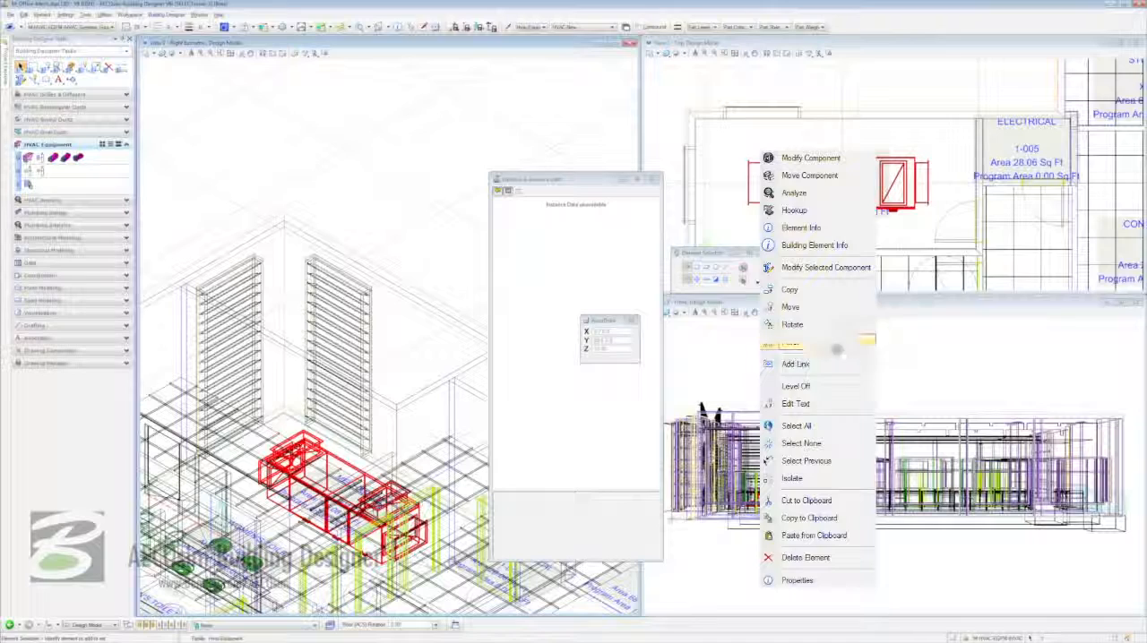
pyautogui.click(781, 257)
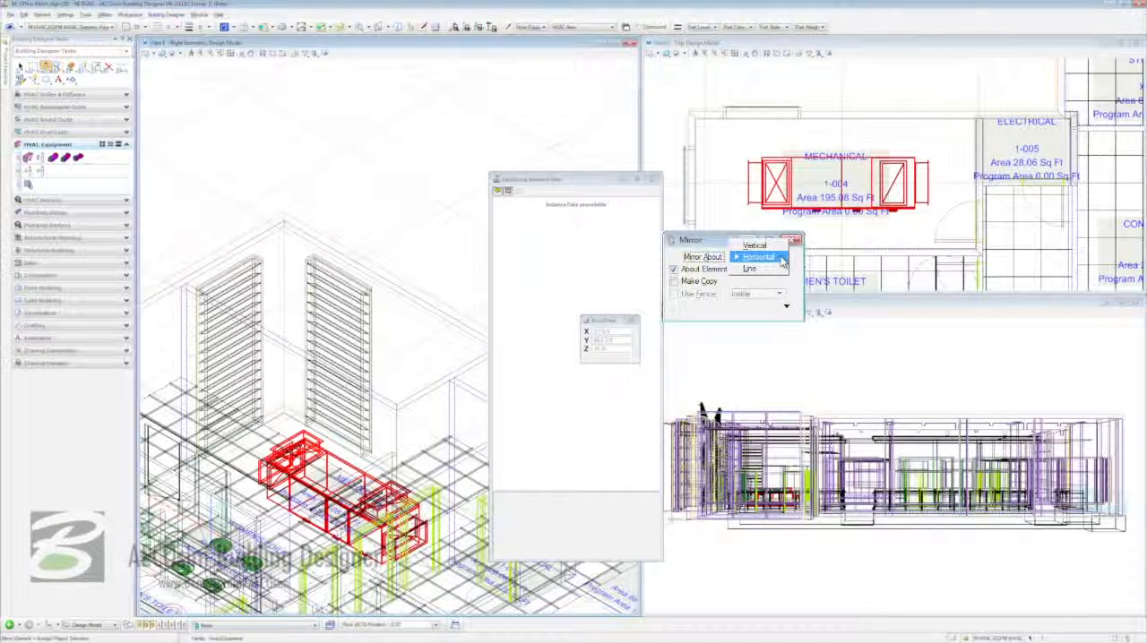
pyautogui.click(780, 252)
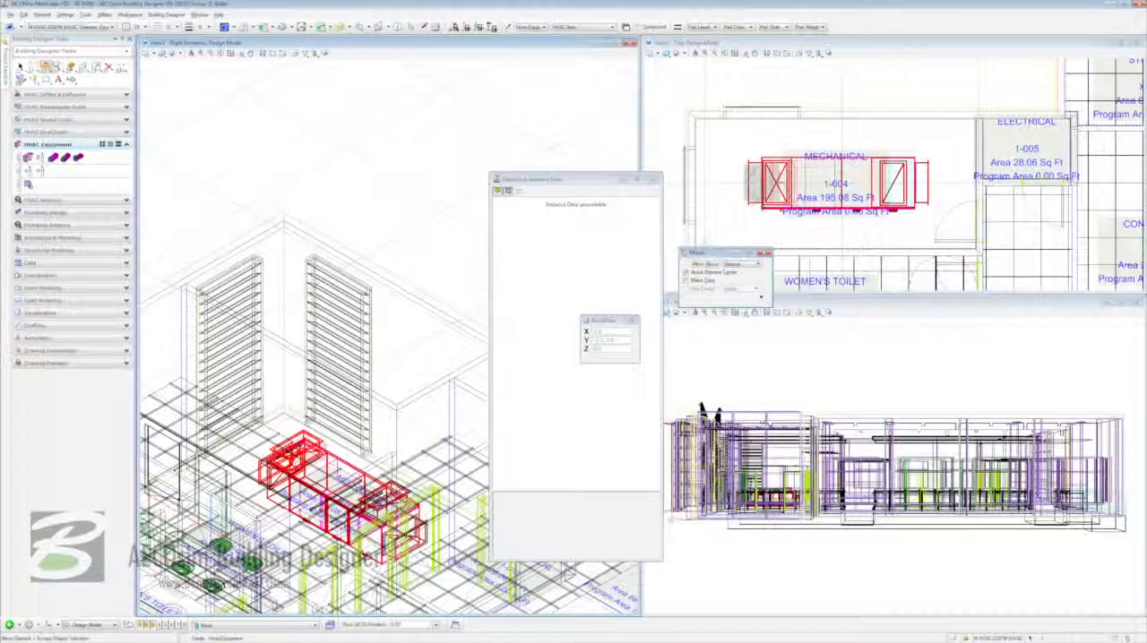
pyautogui.click(754, 190)
pyautogui.rightClick(754, 191)
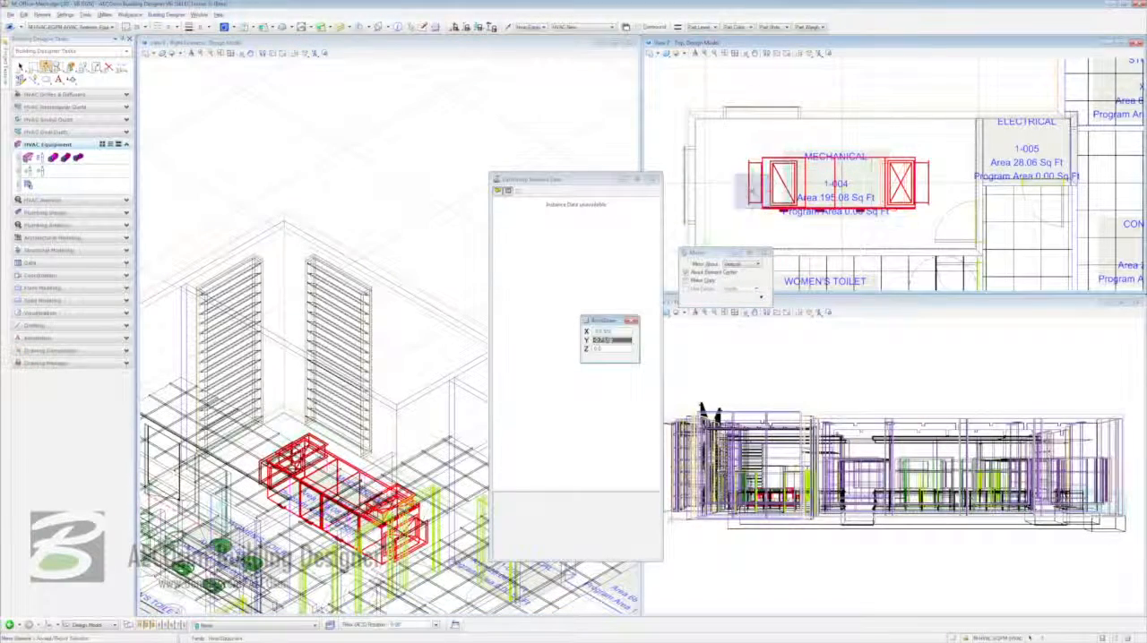
pyautogui.click(728, 216)
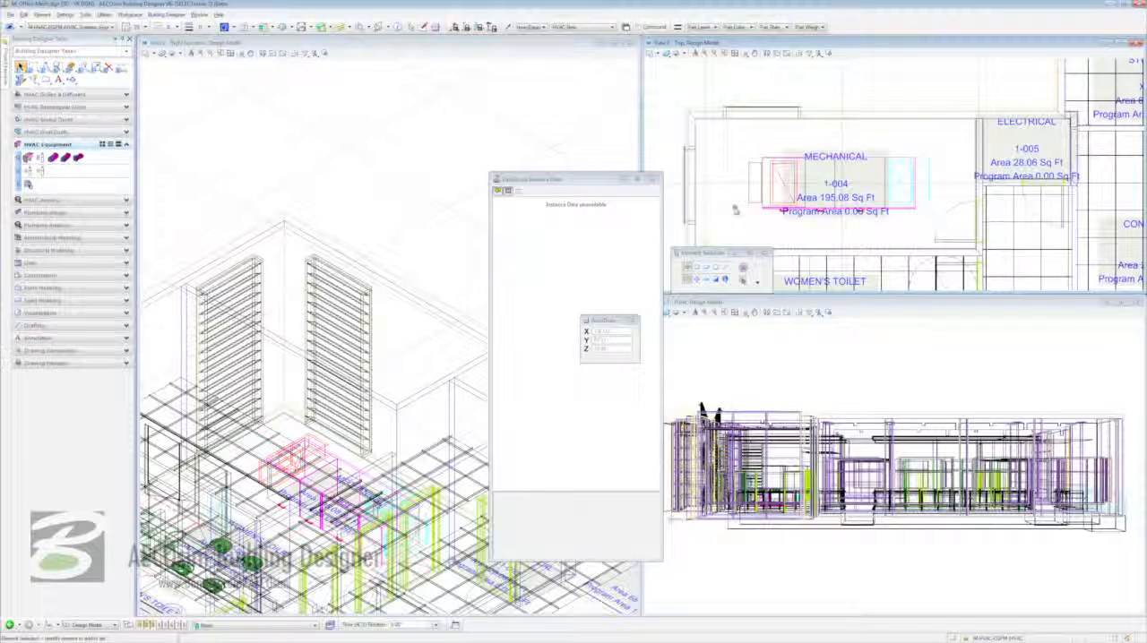
# - Move the mirrored air handling unit up against the Mechanical room's exterior wall, closer to the Electrical room, and close its instance data
pyautogui.click(763, 190)
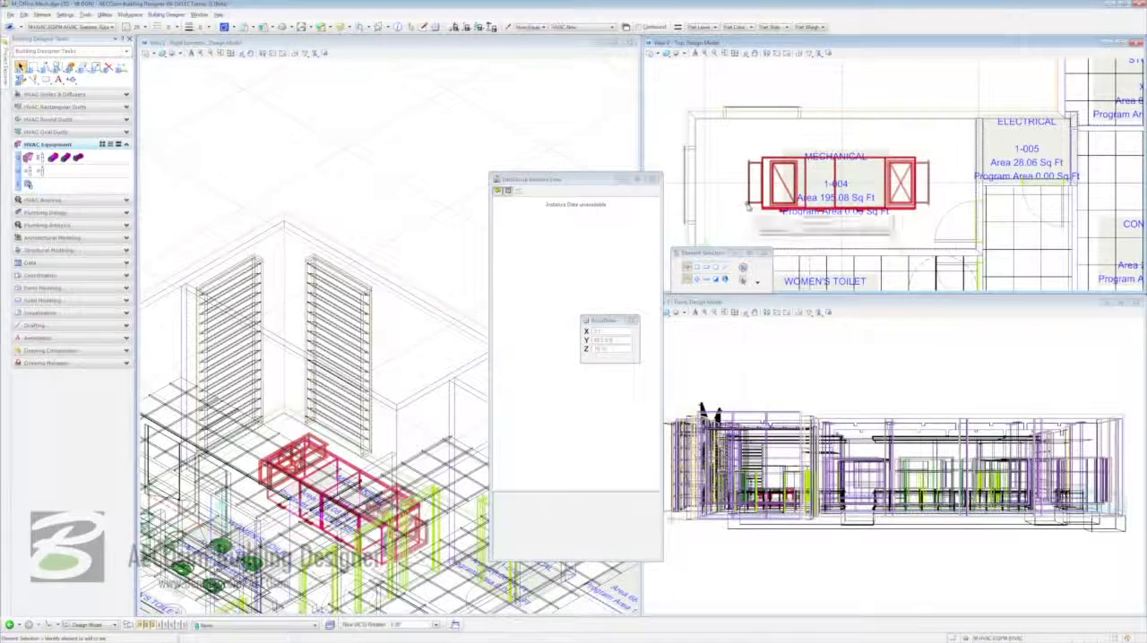
pyautogui.rightClick(748, 153)
pyautogui.click(778, 308)
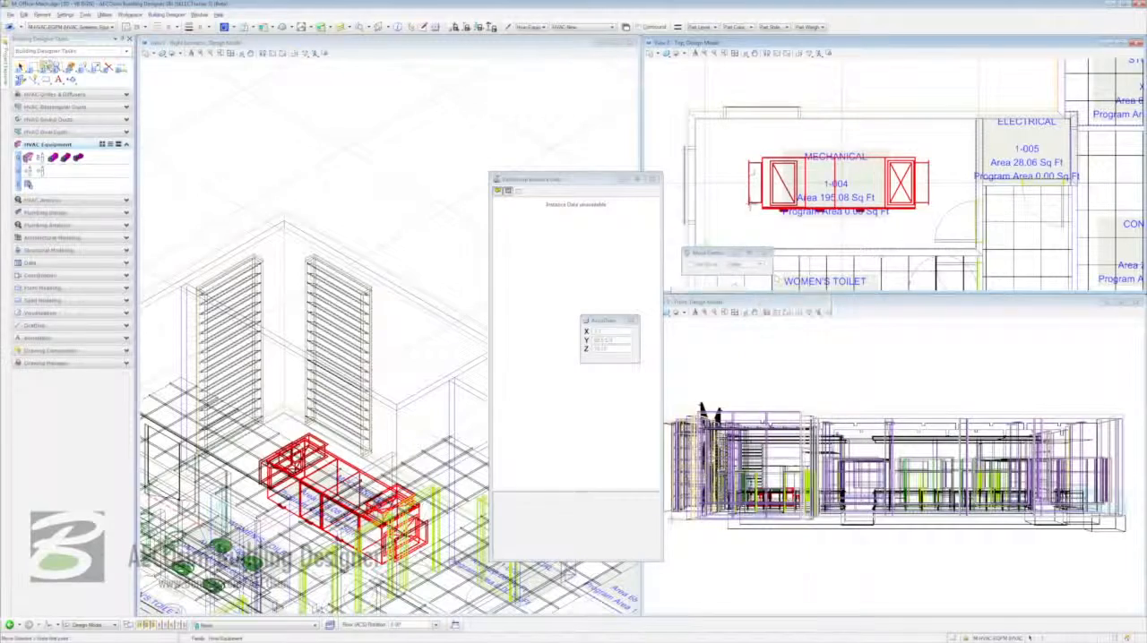
pyautogui.click(751, 202)
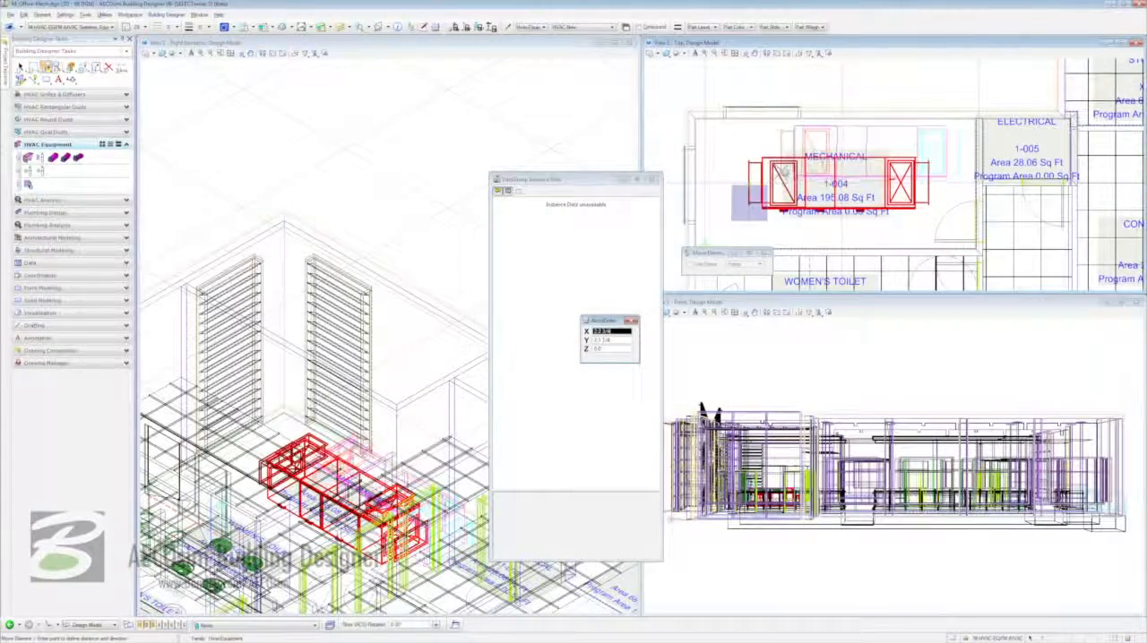
pyautogui.click(776, 171)
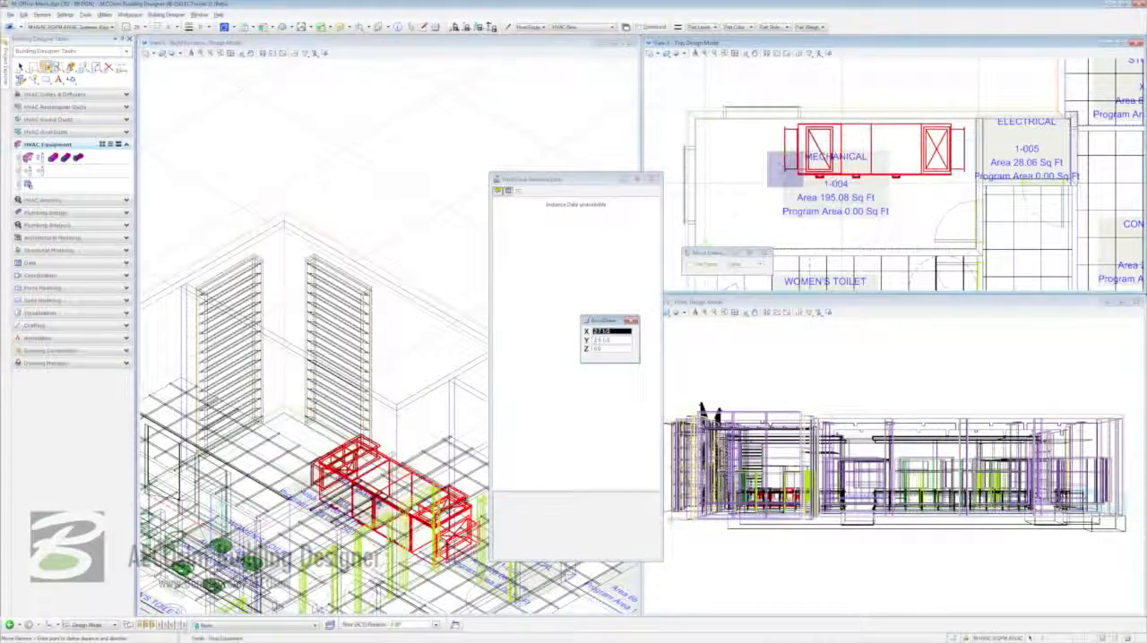
pyautogui.rightClick(784, 169)
pyautogui.click(744, 156)
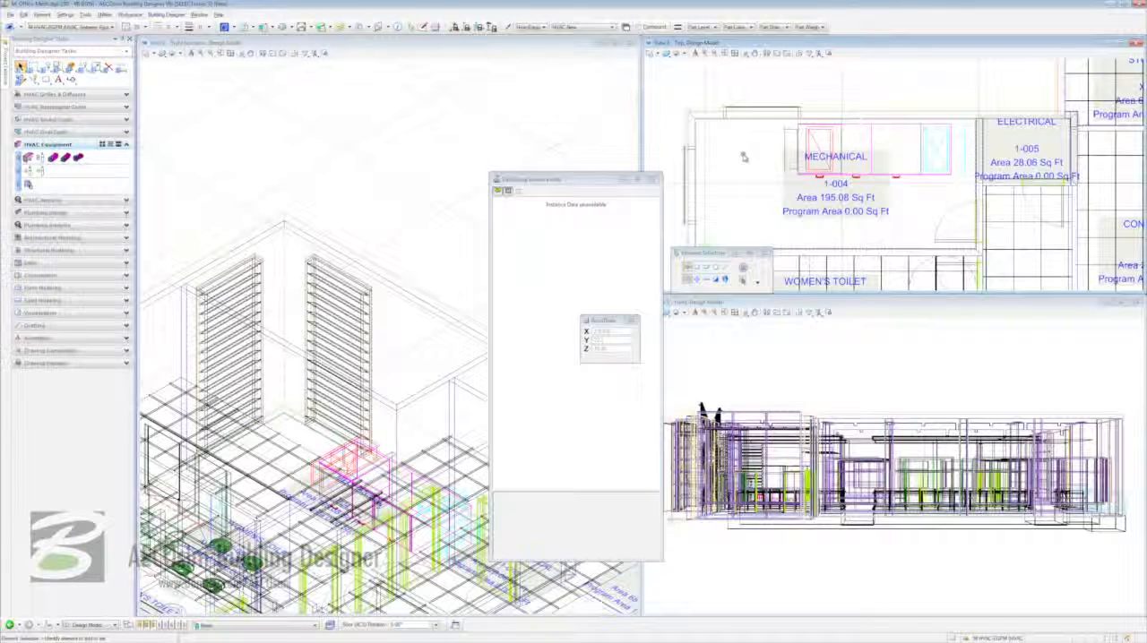
pyautogui.click(653, 180)
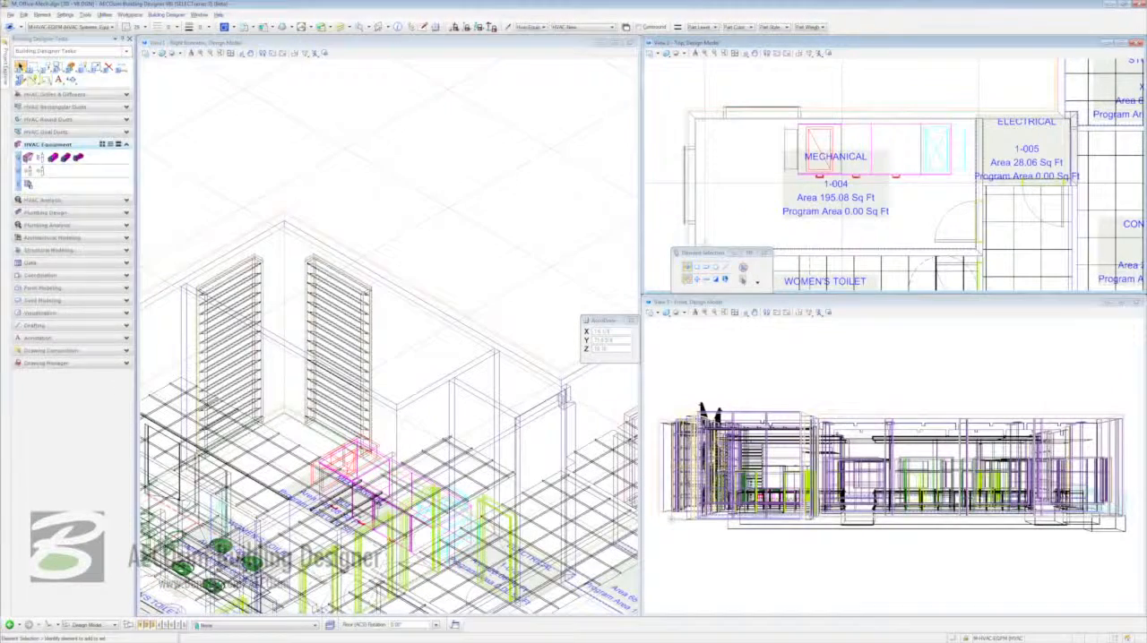
# - Attach the S_Steel-LoRise design model as a coincident reference and fit the isometric view to the whole structure
pyautogui.click(5, 72)
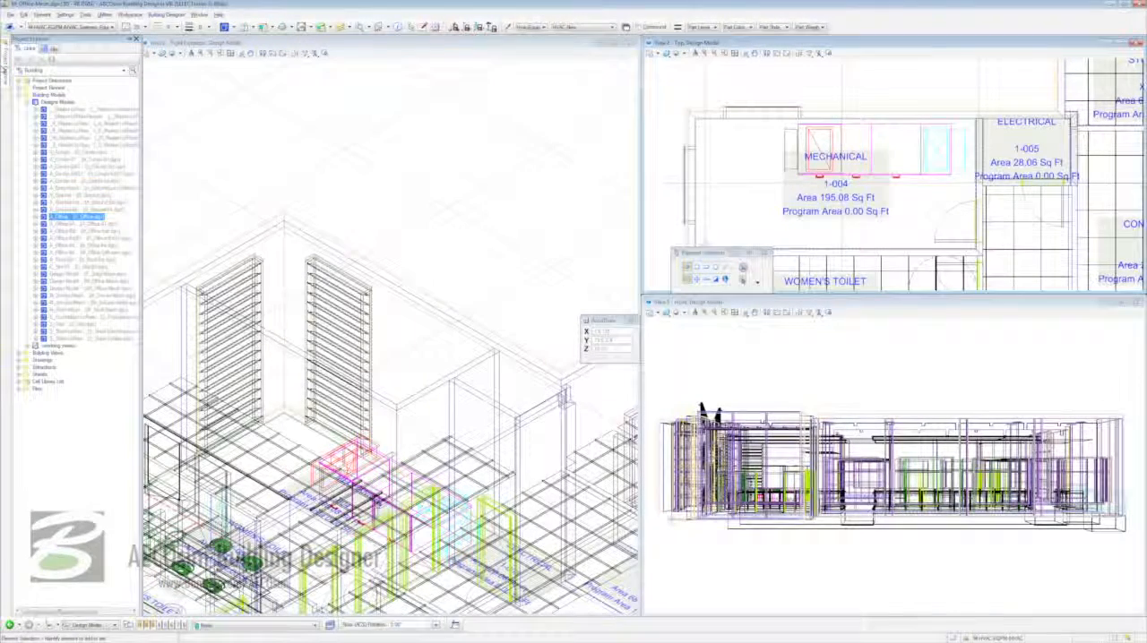
pyautogui.click(85, 337)
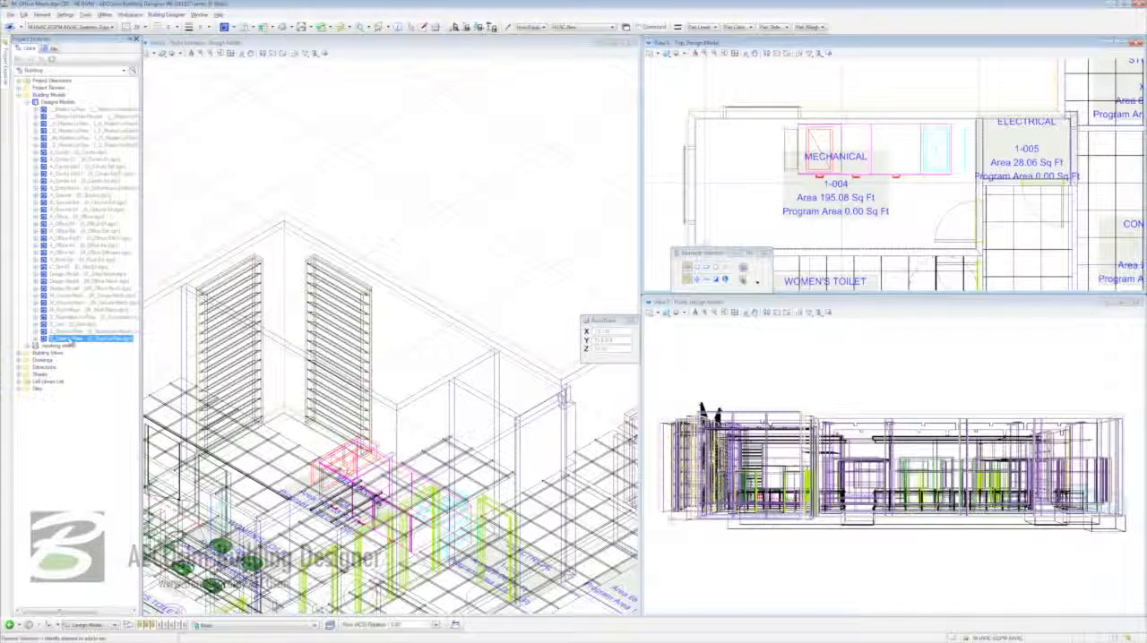
pyautogui.moveTo(70, 340); pyautogui.dragTo(471, 256)
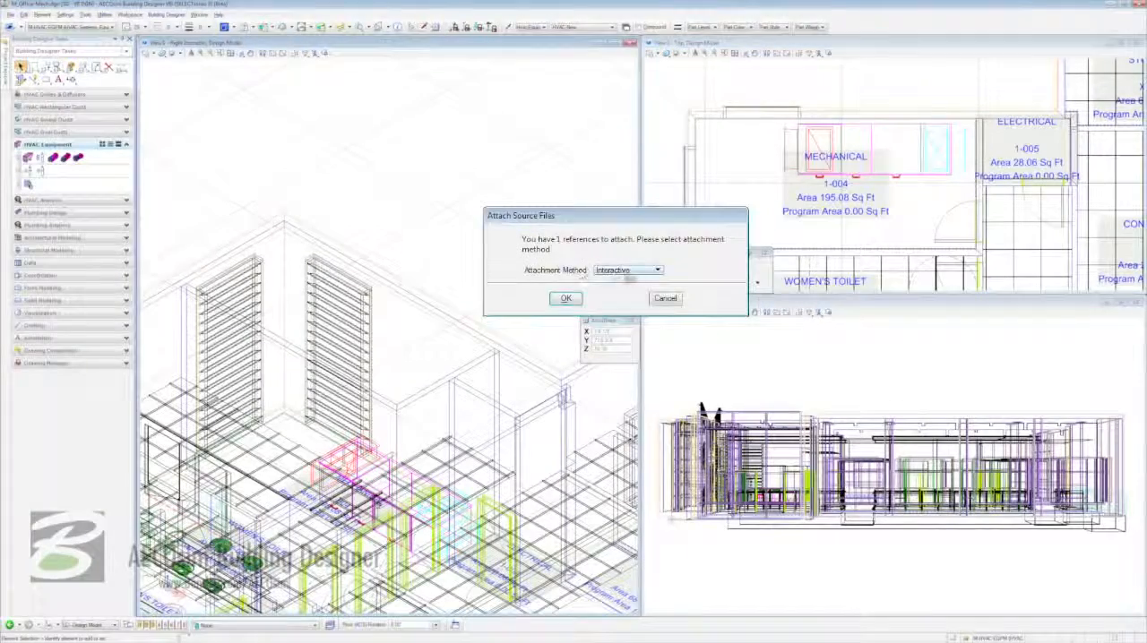
pyautogui.click(632, 270)
pyautogui.click(627, 281)
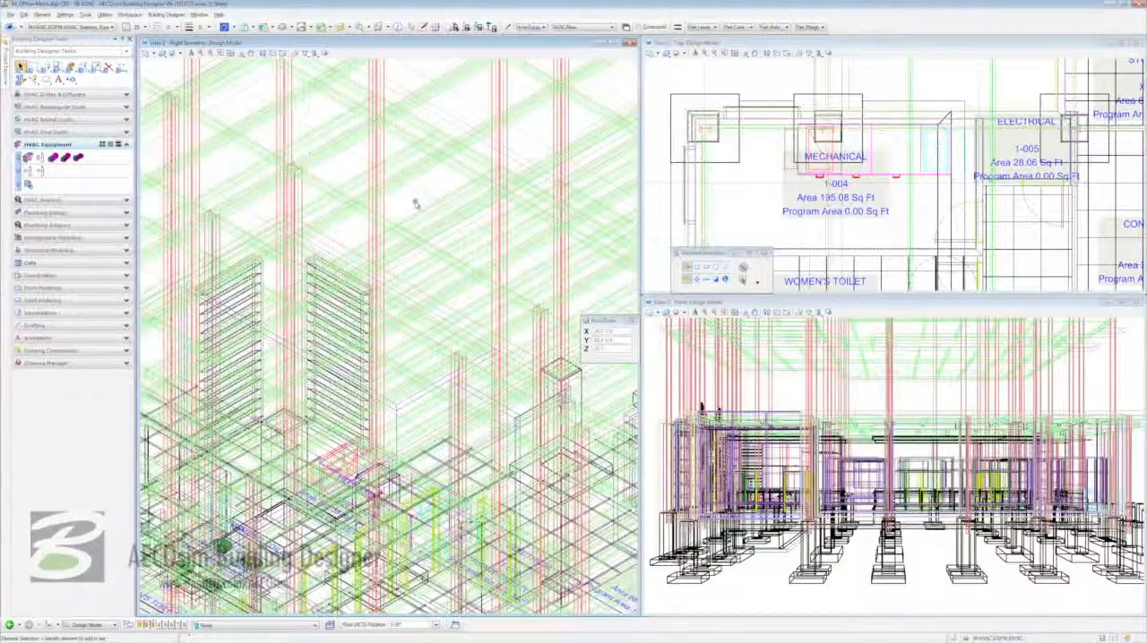
pyautogui.click(231, 53)
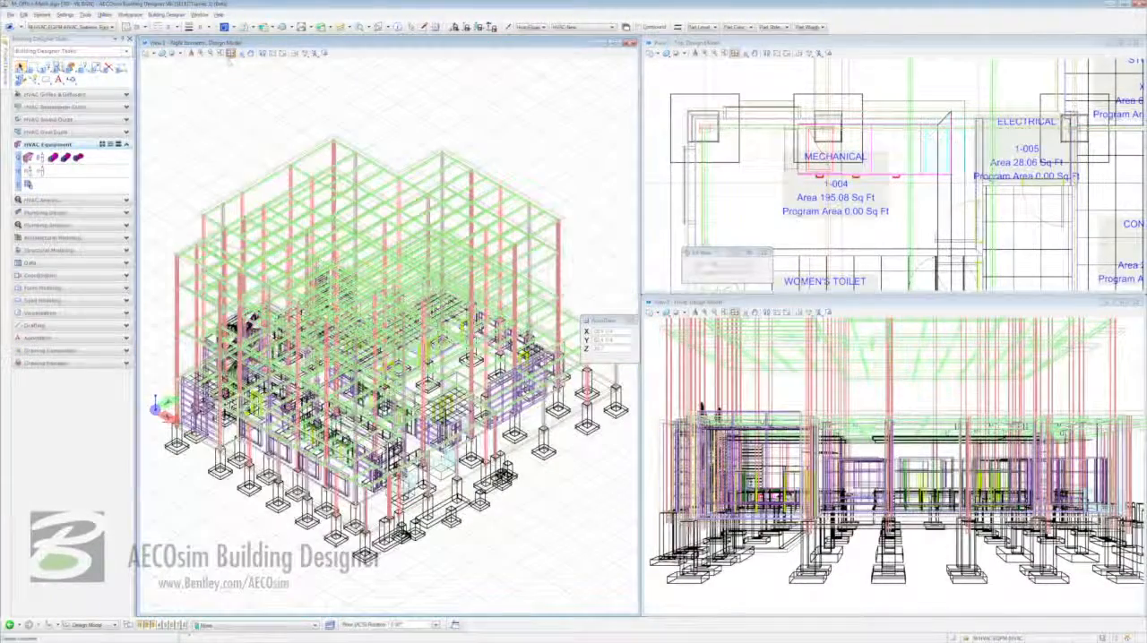
pyautogui.rightClick(223, 145)
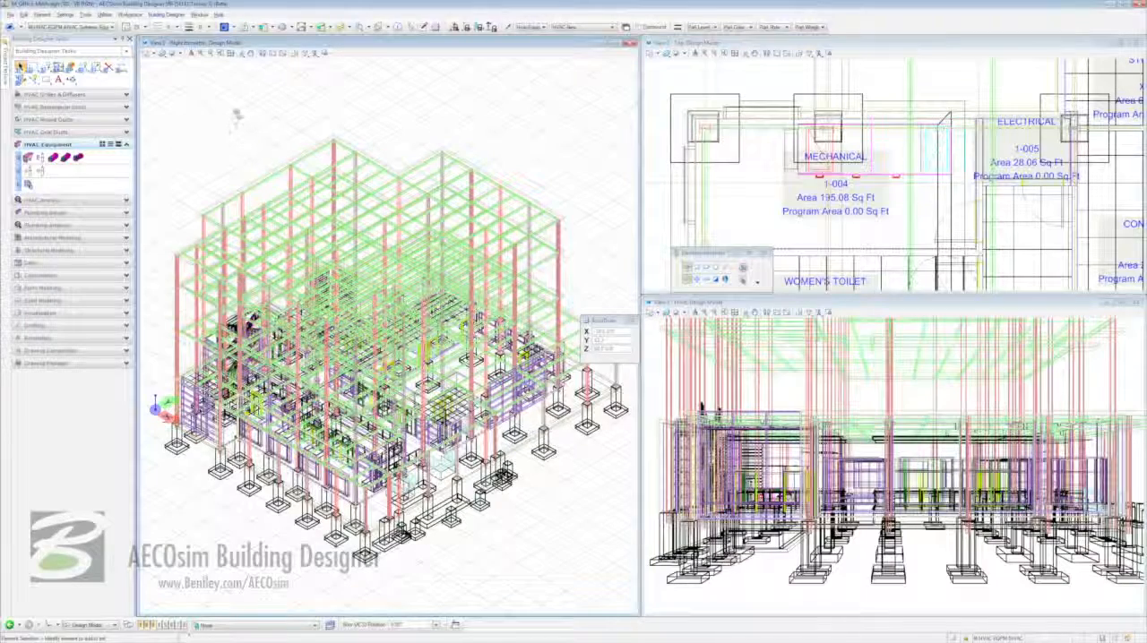
# - Check the reference attachments and highlight the extents of the S_Steel-LoRise structural steel reference
pyautogui.click(249, 27)
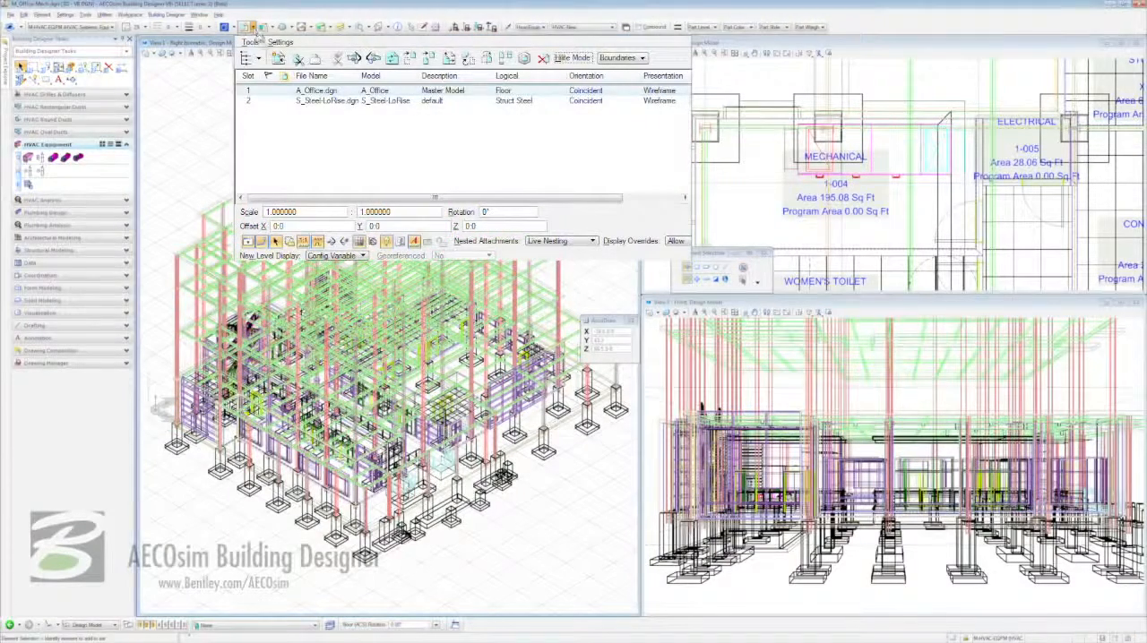
pyautogui.click(339, 102)
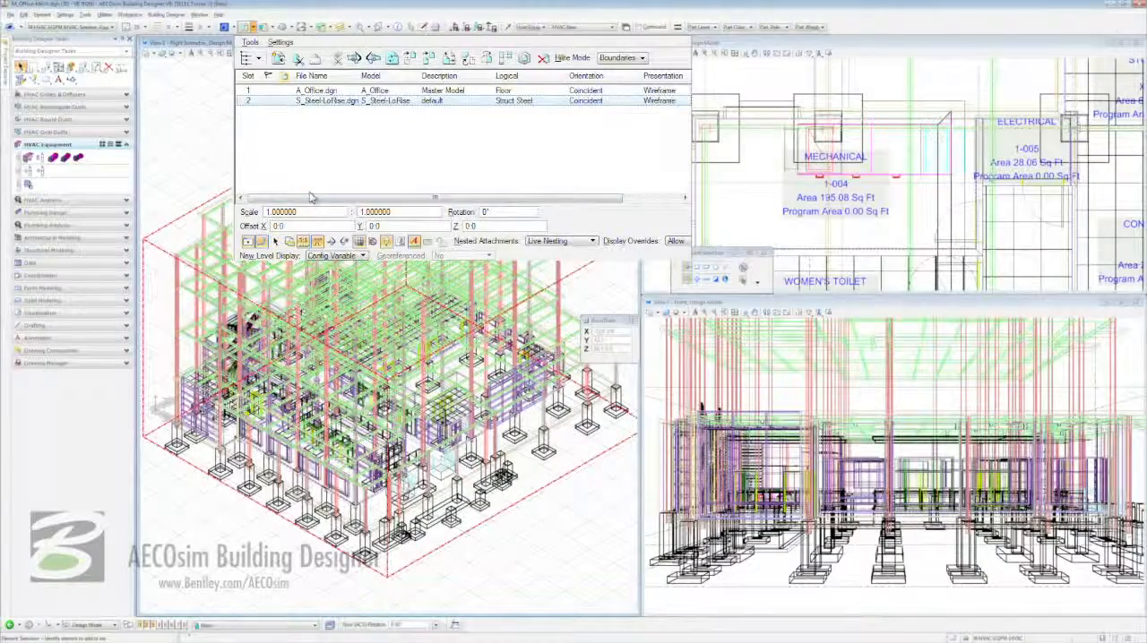
pyautogui.click(157, 157)
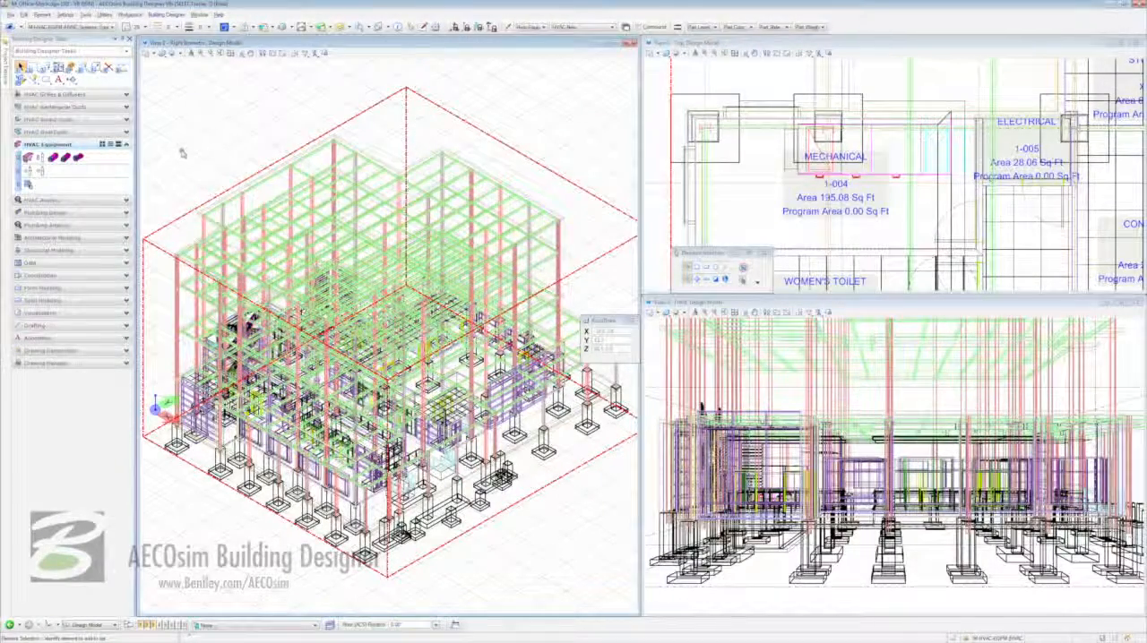
# - Block-select the office floor and air handling unit without the steel structure, isolate them in the isometric view, and clear the selection
pyautogui.click(693, 261)
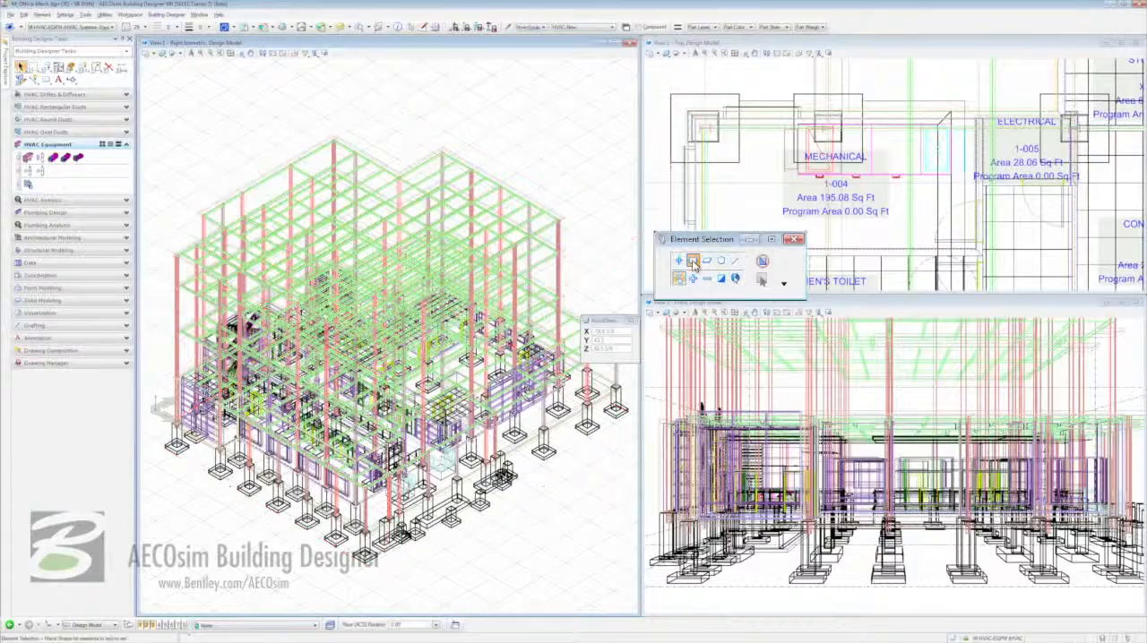
pyautogui.moveTo(158, 109); pyautogui.dragTo(631, 580)
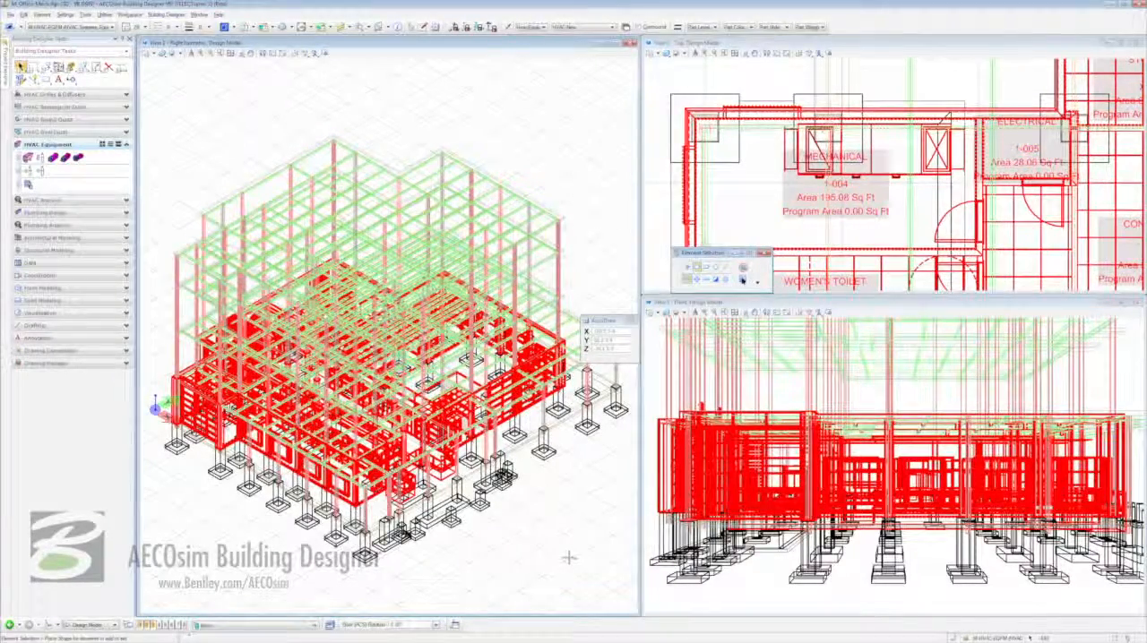
pyautogui.rightClick(509, 477)
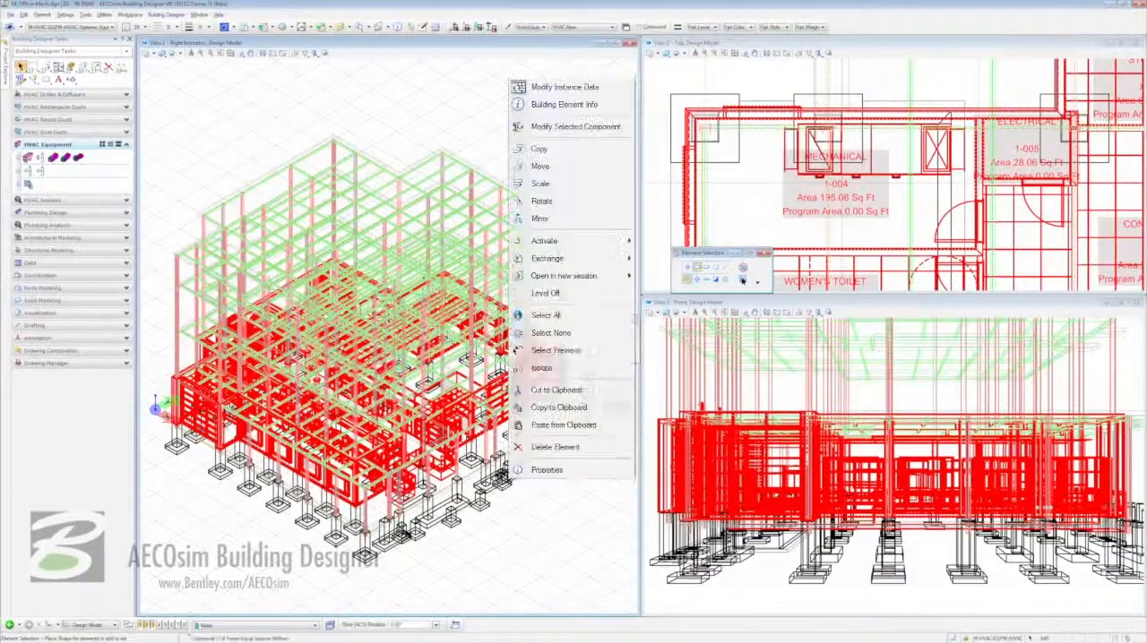
pyautogui.click(599, 370)
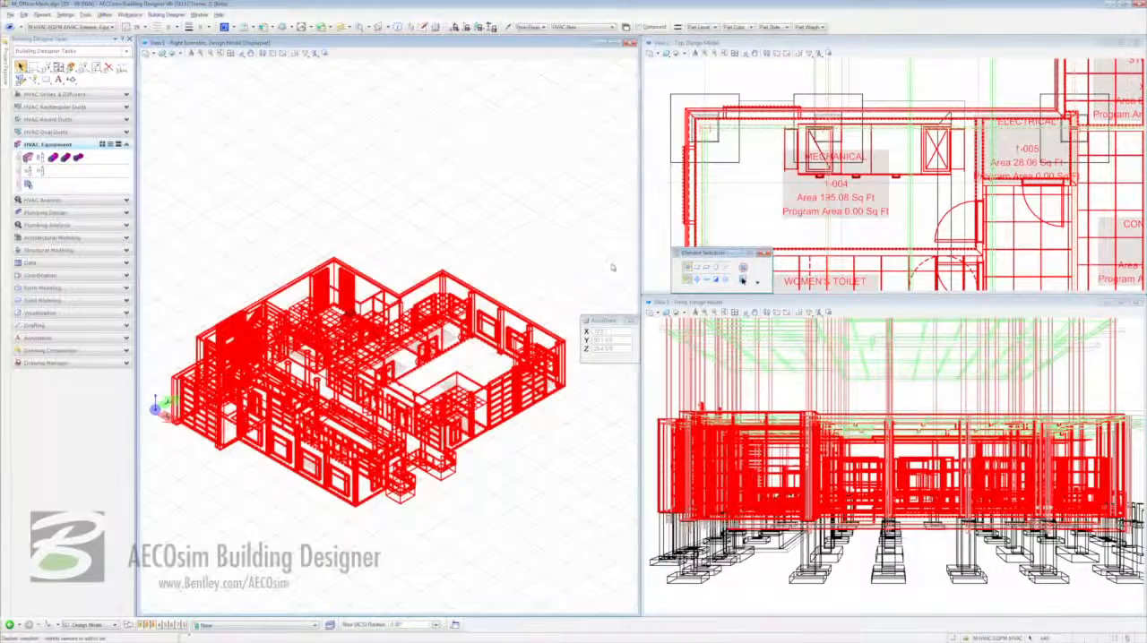
pyautogui.click(613, 266)
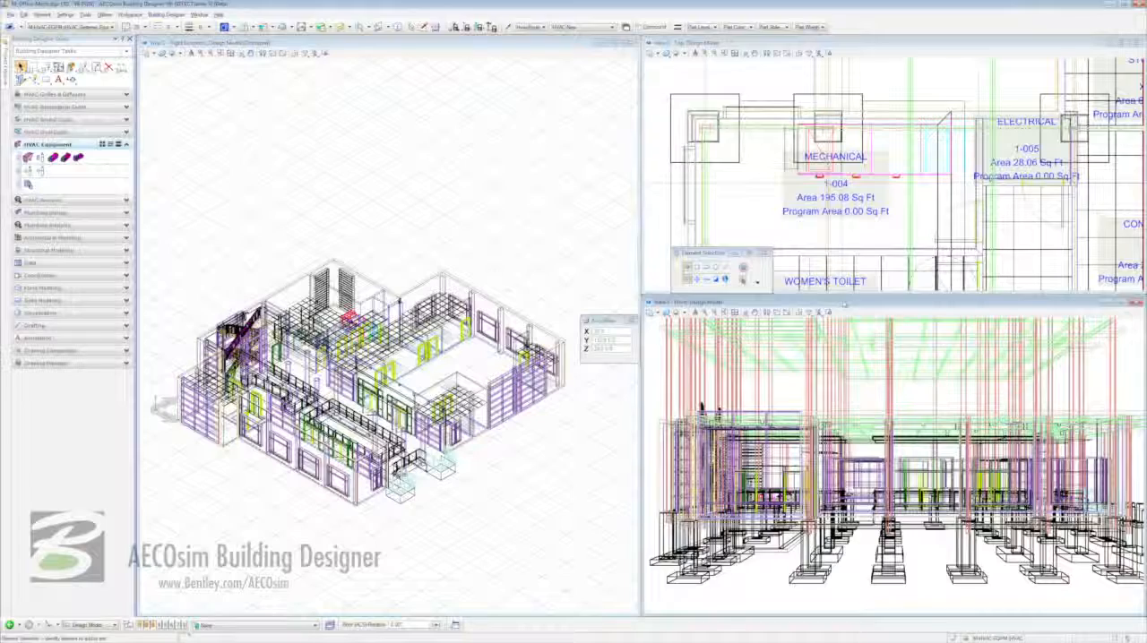
# - Turn off the camera perspective in the front view and frame the Mechanical room in the isometric view
pyautogui.click(811, 314)
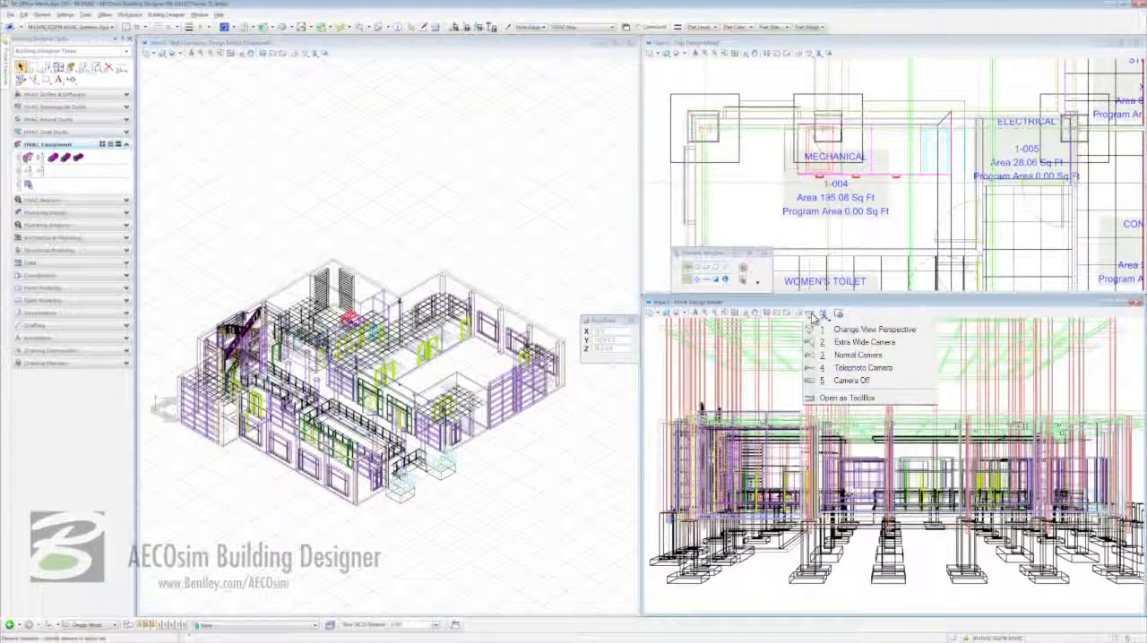
pyautogui.click(899, 386)
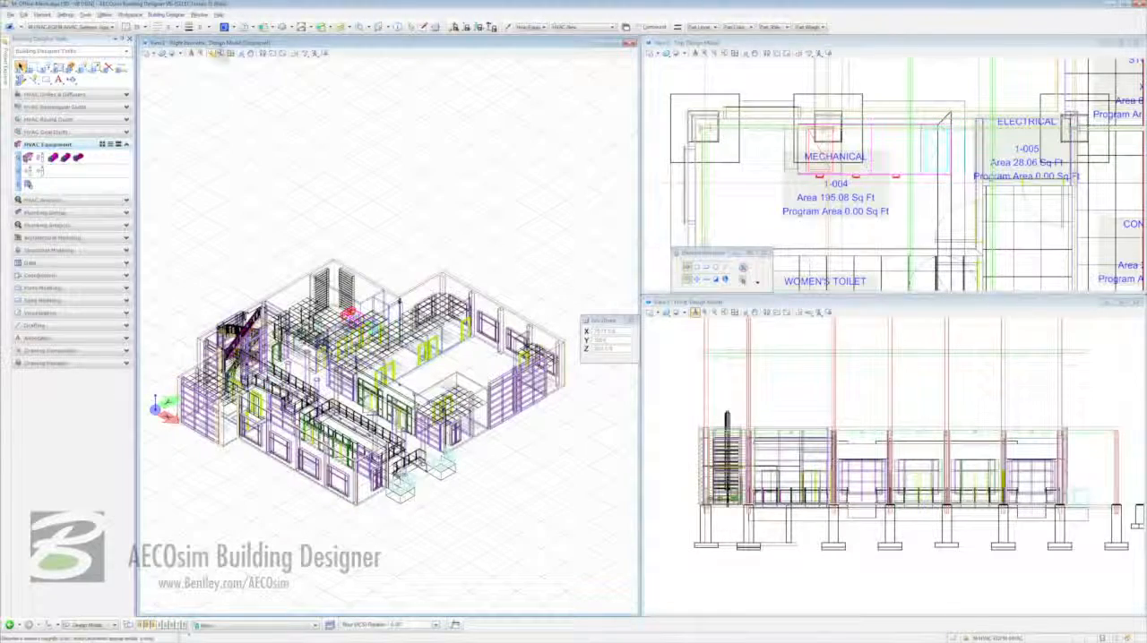
pyautogui.click(220, 53)
pyautogui.click(299, 234)
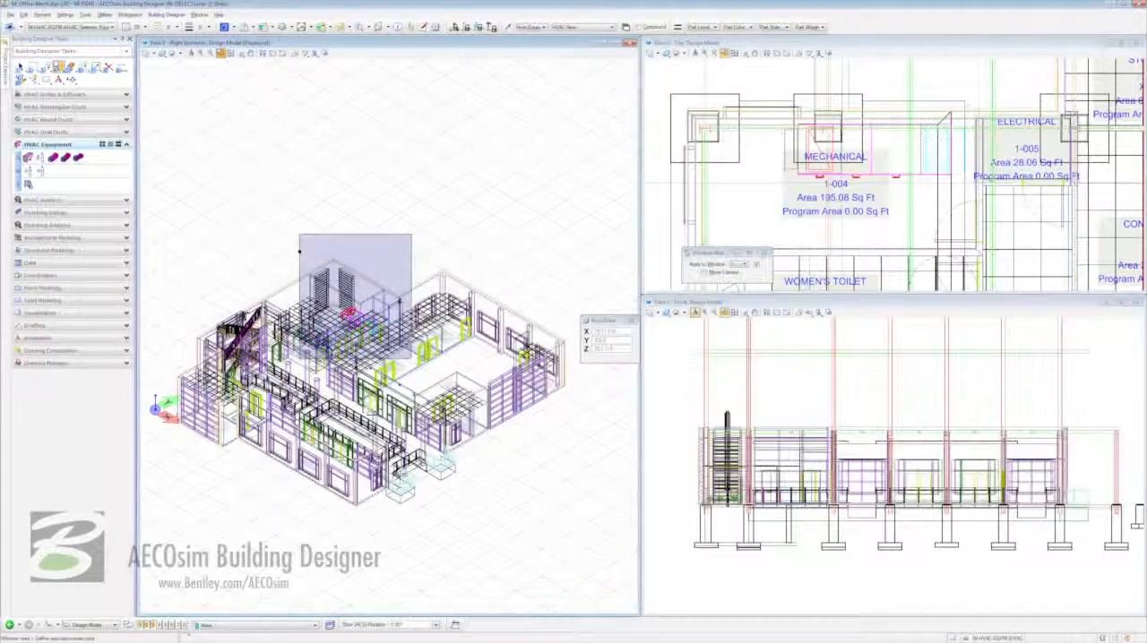
pyautogui.click(414, 362)
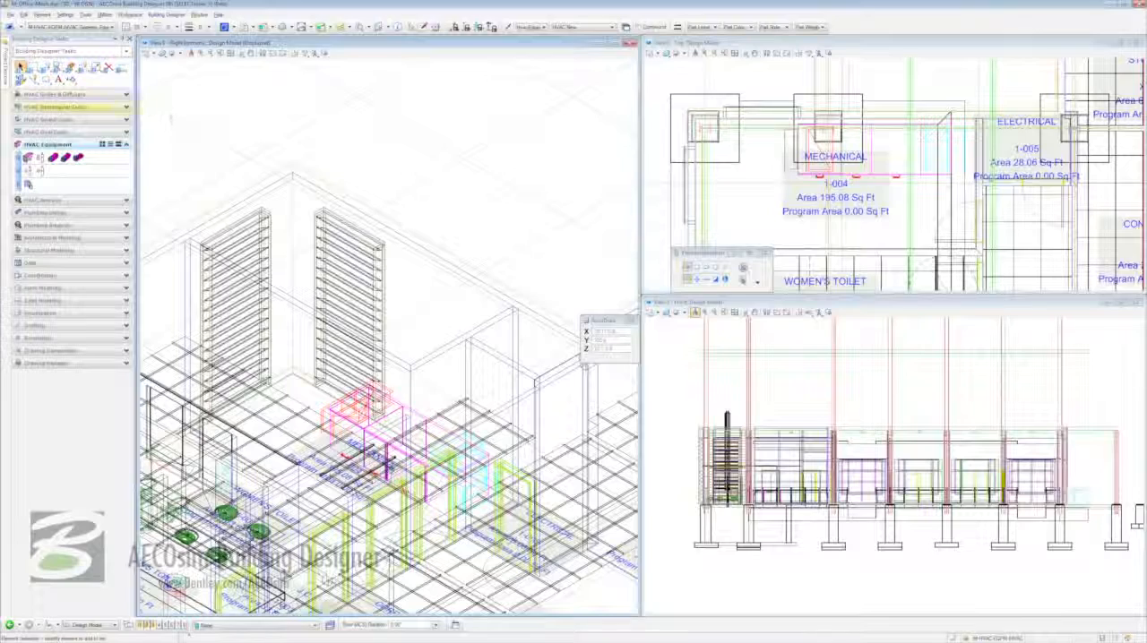
# - Place a rectangular duct with the Return-New part rising vertically from the air handling unit in the Mechanical room
pyautogui.click(96, 108)
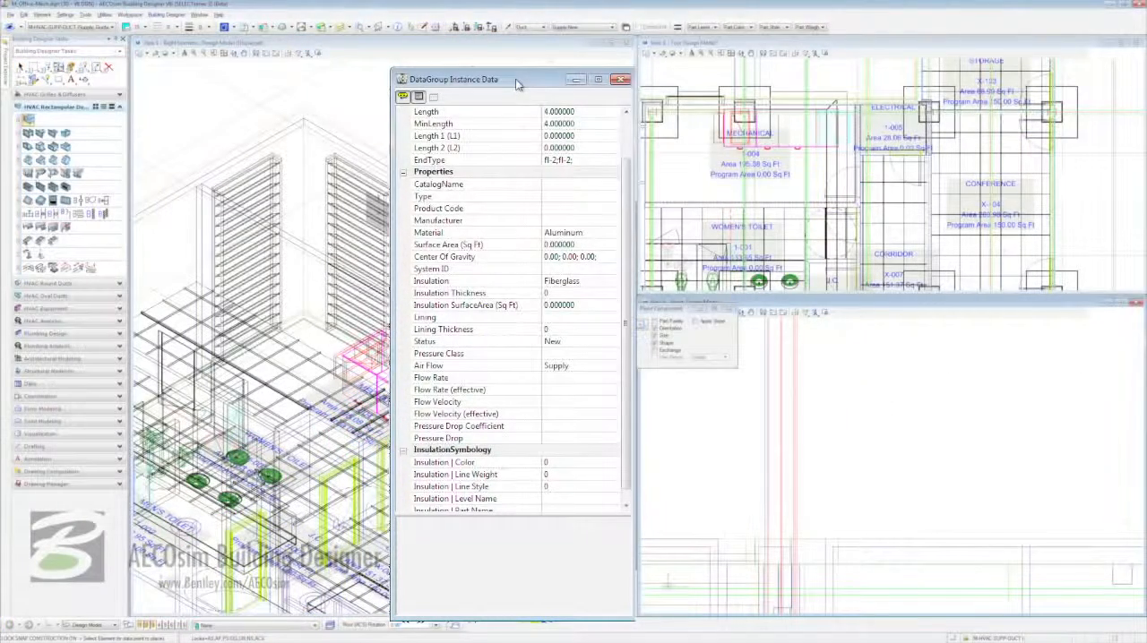
pyautogui.moveTo(626, 192); pyautogui.dragTo(627, 141)
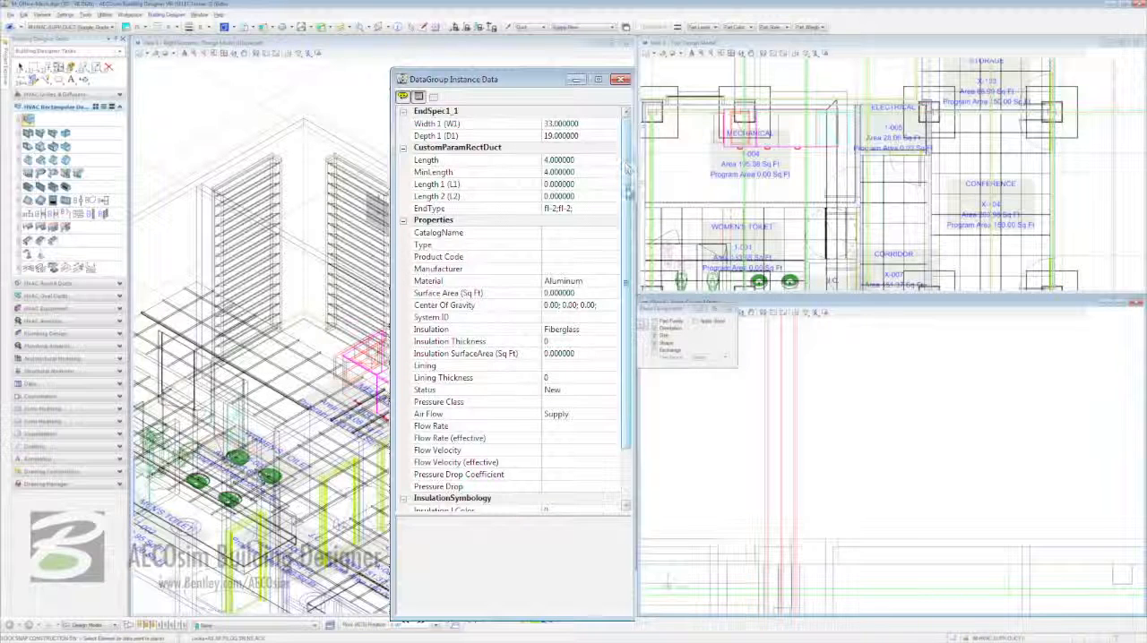
pyautogui.moveTo(629, 202); pyautogui.dragTo(629, 255)
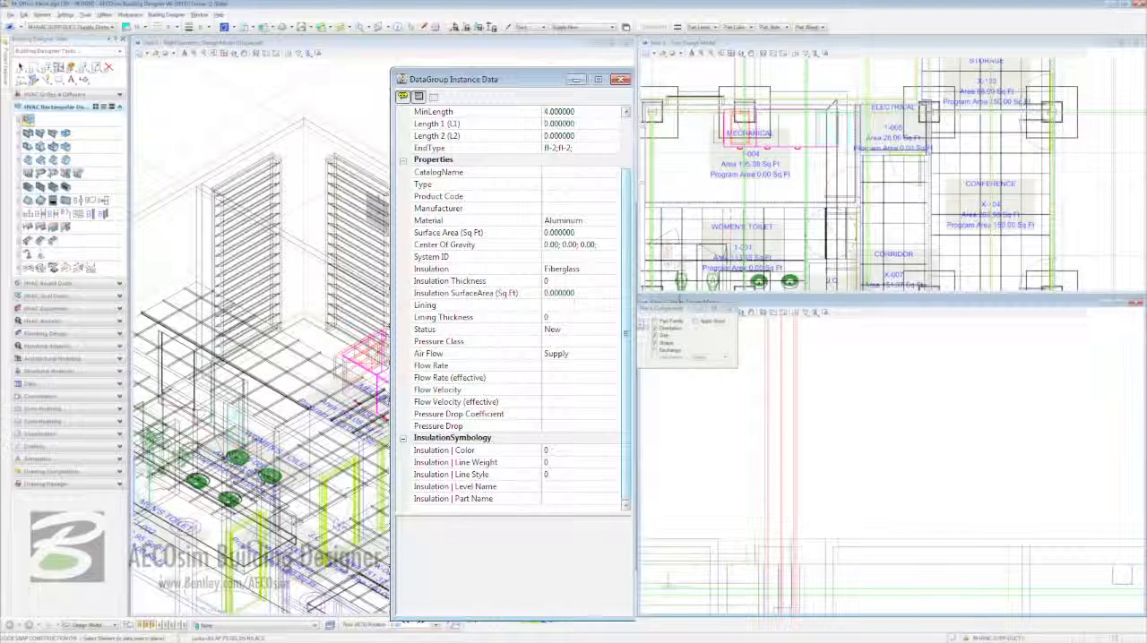
pyautogui.click(700, 233)
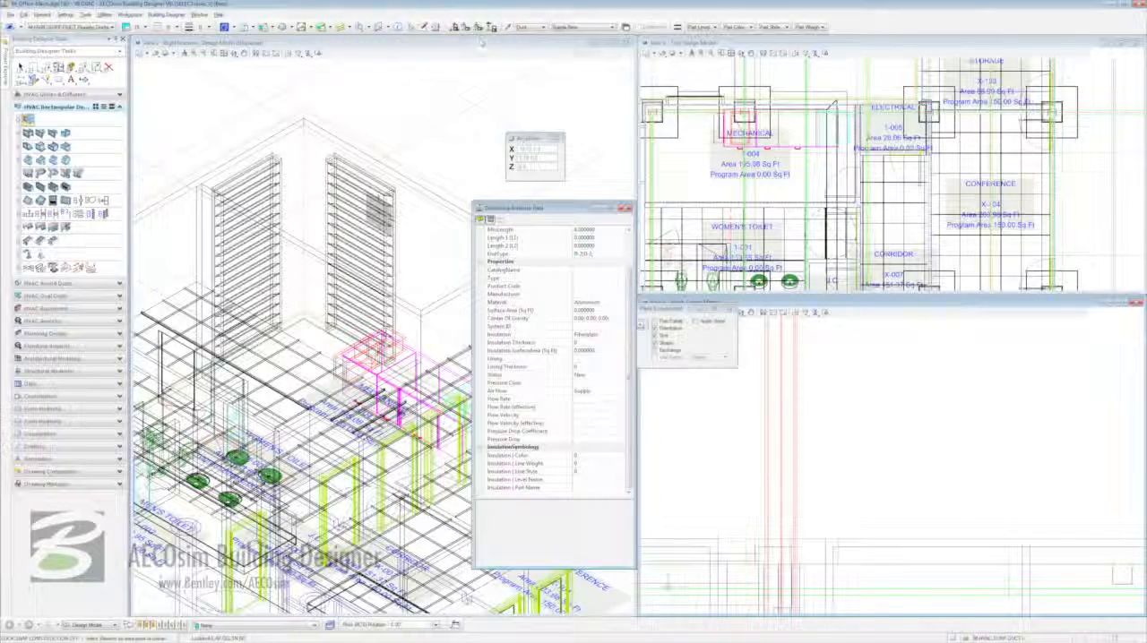
pyautogui.click(601, 27)
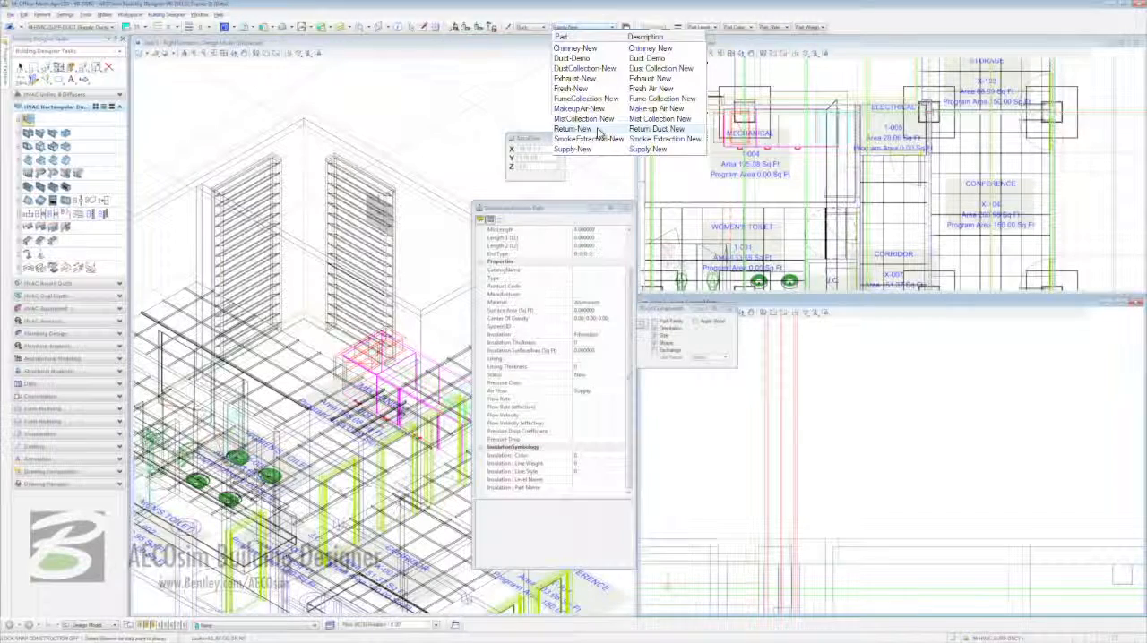
pyautogui.click(597, 131)
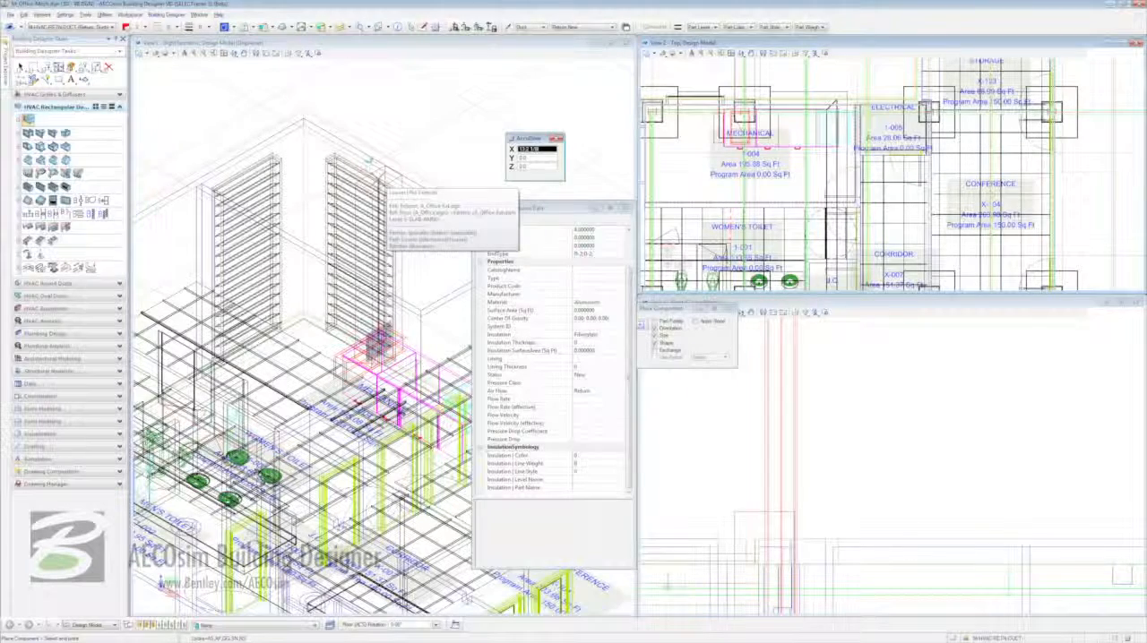
pyautogui.press('Return')
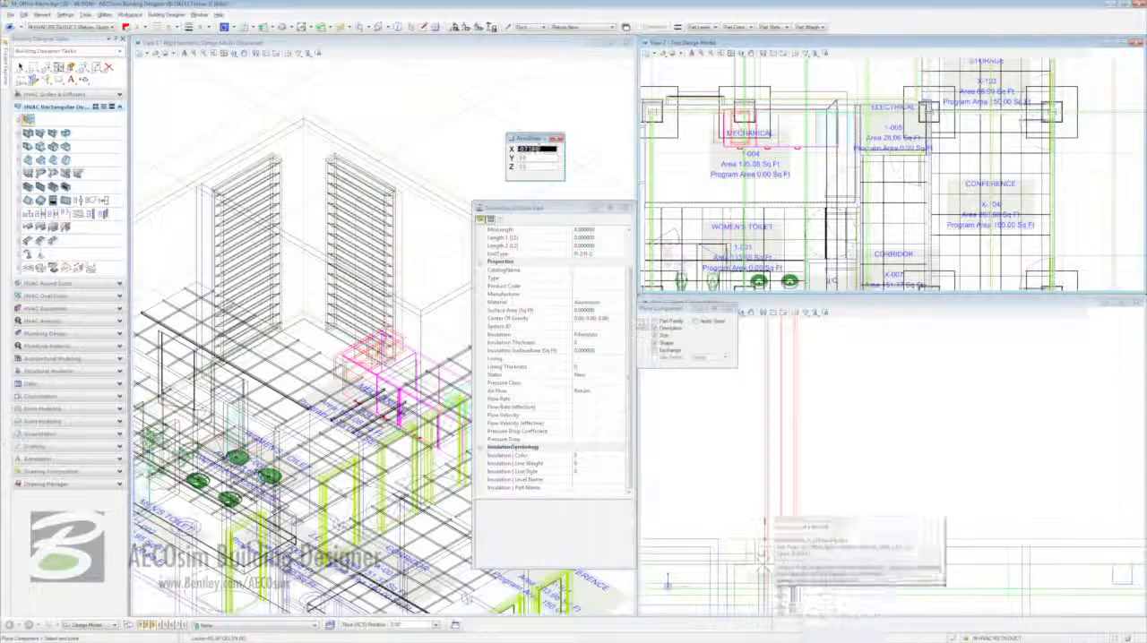
pyautogui.write('1')
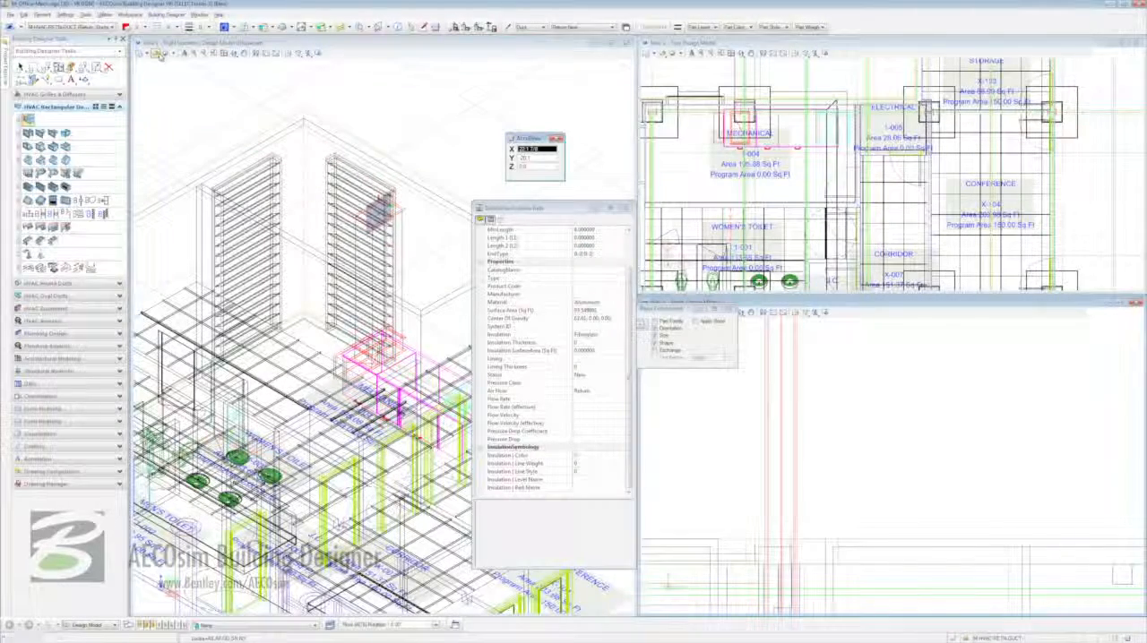
# - Apply the Transparent with Shadows display style to the isometric view and move the instance data clear of the model
pyautogui.click(157, 54)
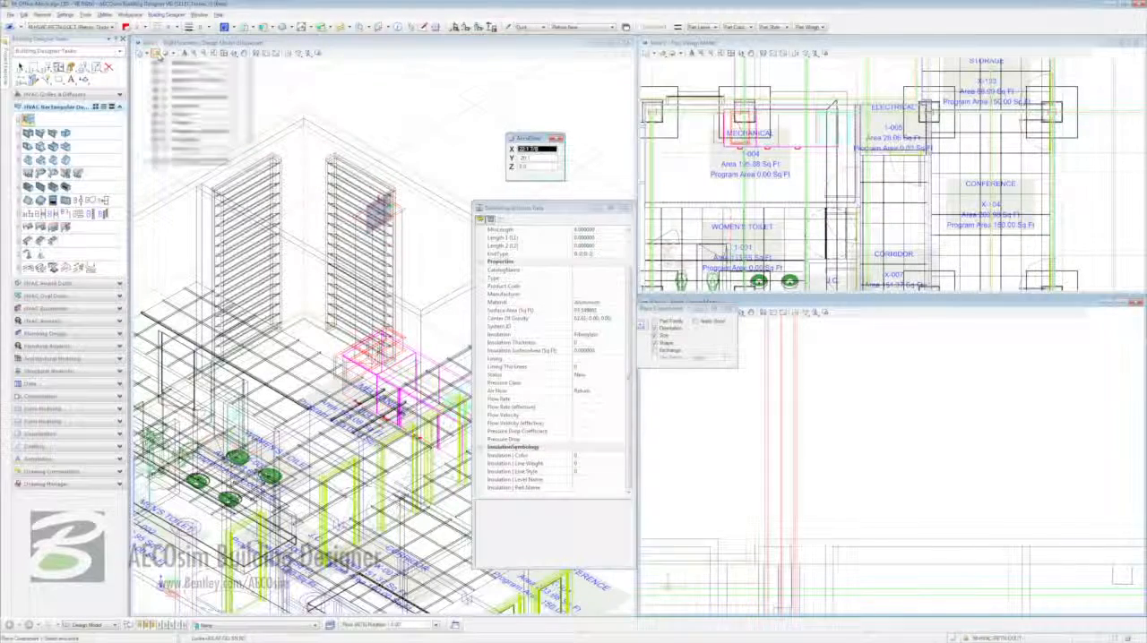
pyautogui.click(199, 135)
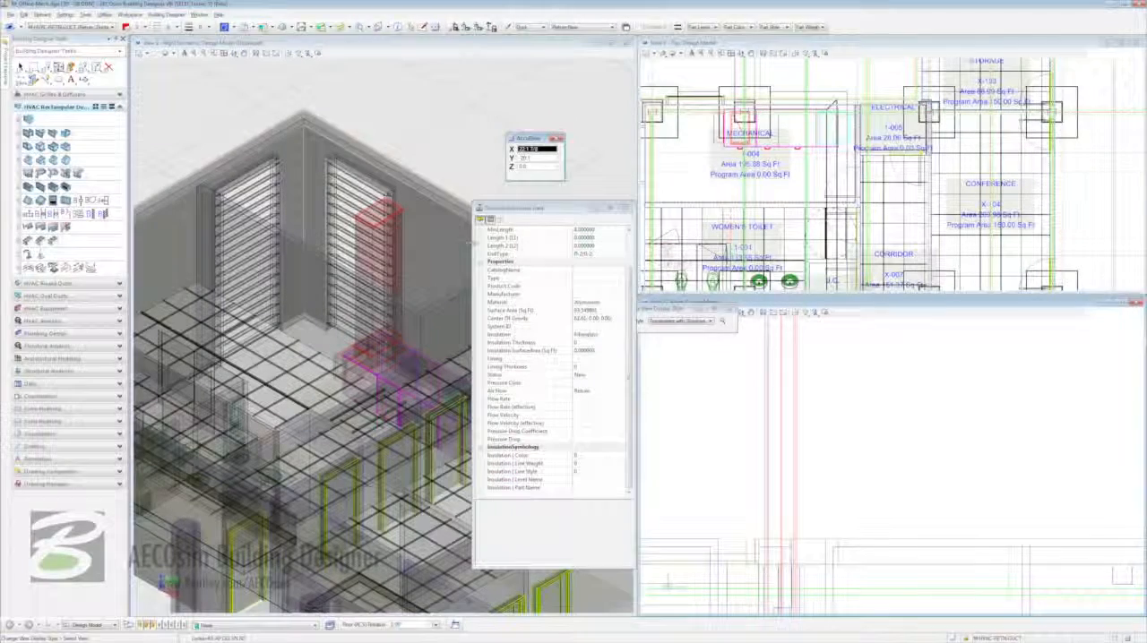
pyautogui.moveTo(512, 210); pyautogui.dragTo(925, 260)
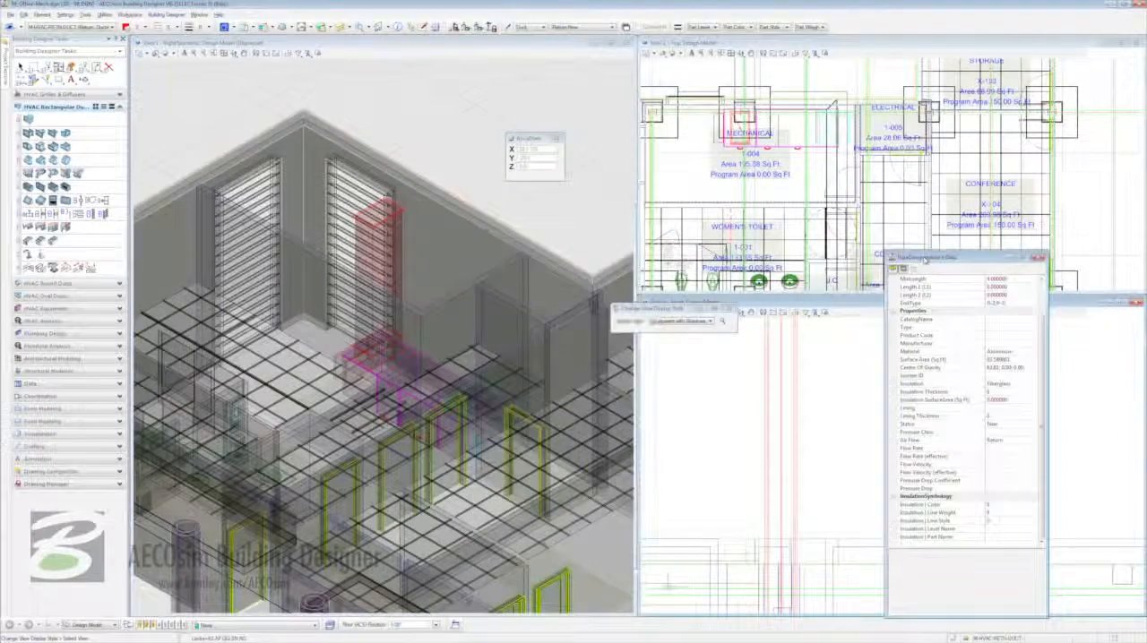
# - Continue the return duct from the riser along the Mechanical room wall, down past the Women's Toilet and across towards the Conference room
pyautogui.rightClick(397, 231)
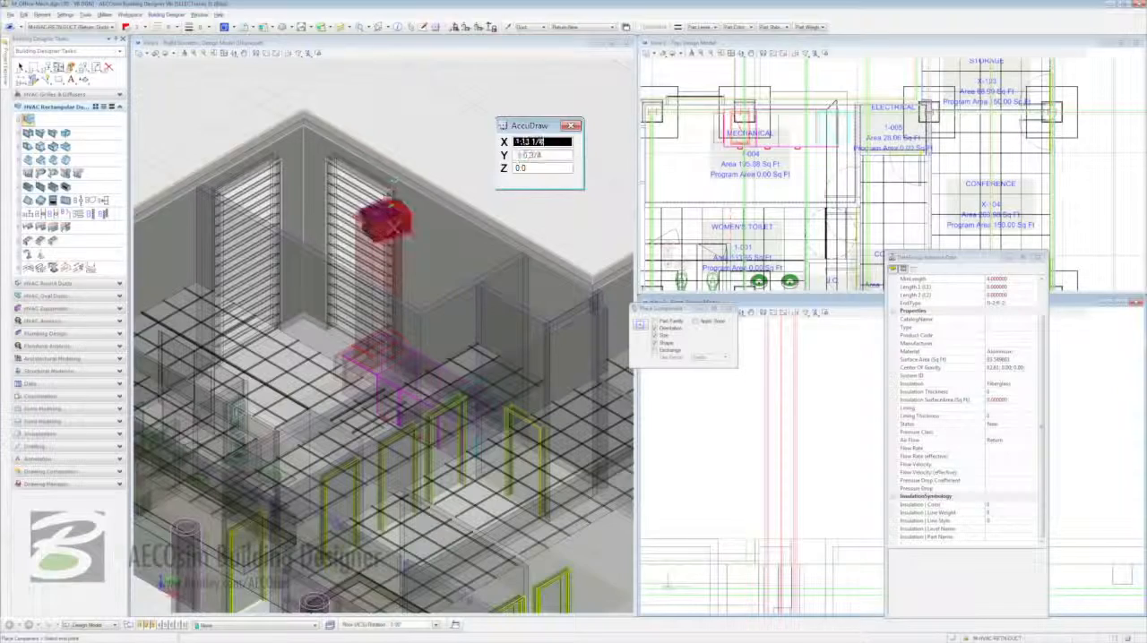
pyautogui.press('t')
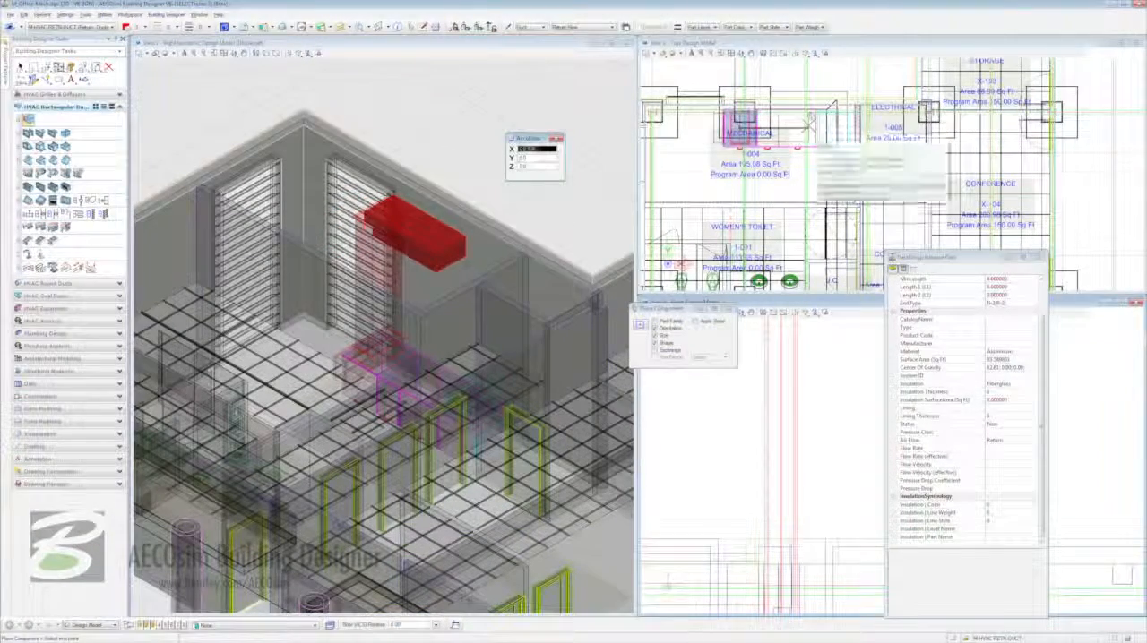
pyautogui.click(811, 122)
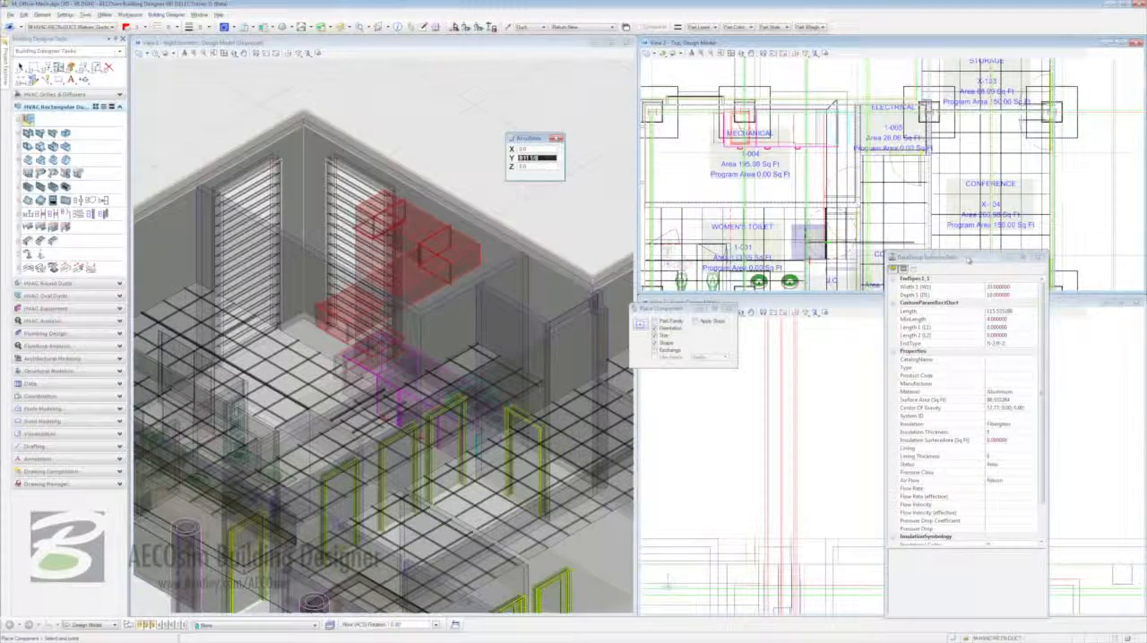
pyautogui.moveTo(967, 260); pyautogui.dragTo(971, 317)
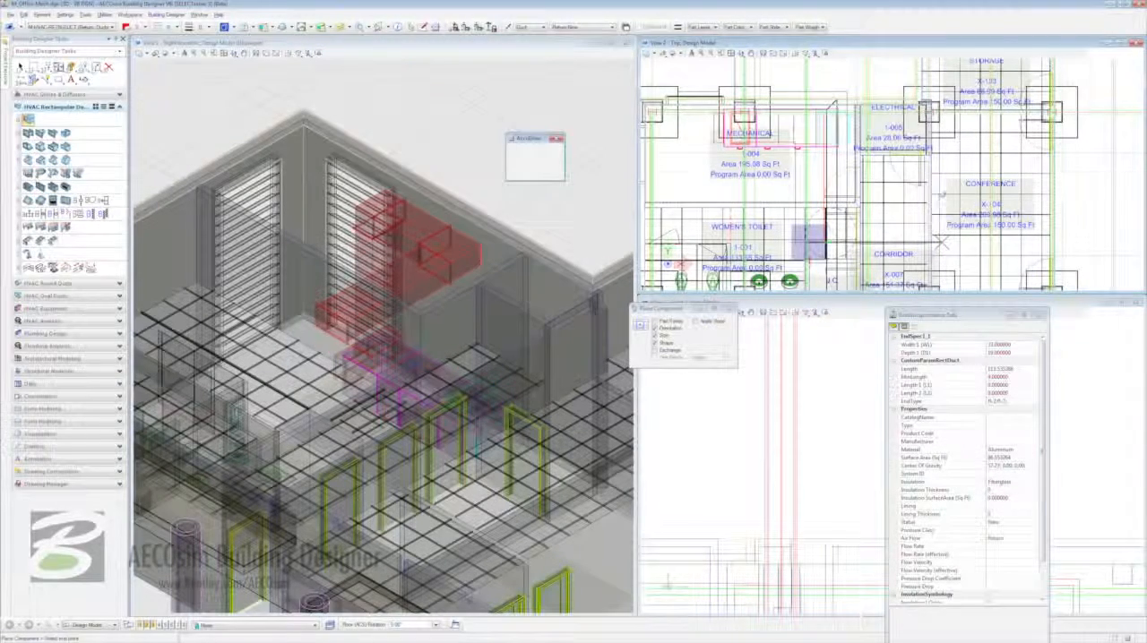
pyautogui.click(943, 242)
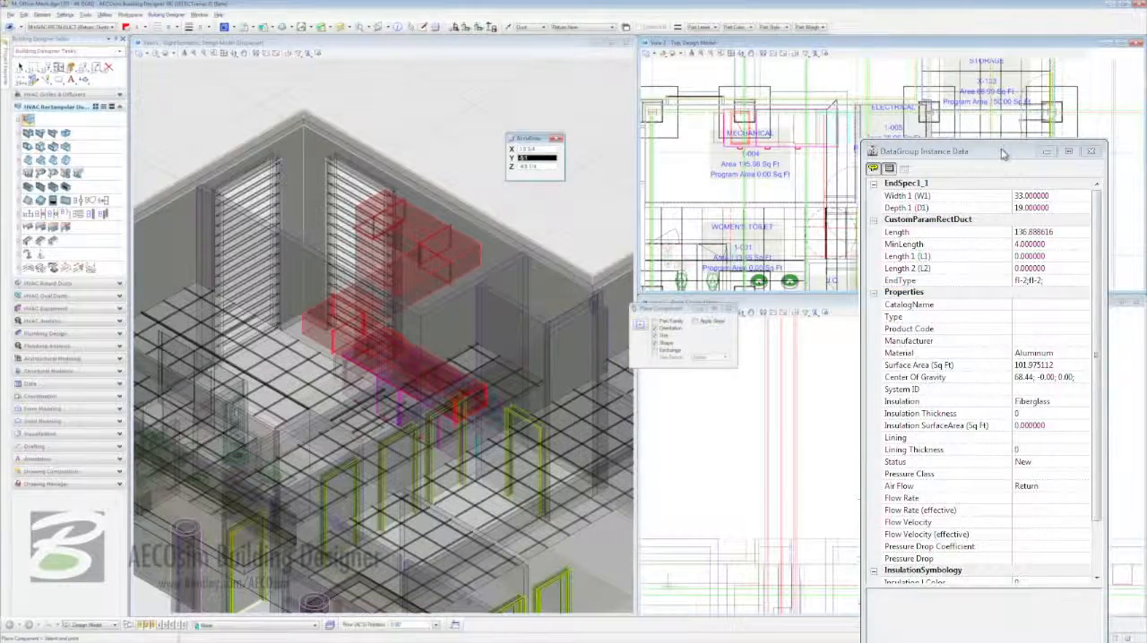
# - Set the next duct segment's width to 26 and depth to 18
pyautogui.click(1003, 155)
pyautogui.click(1066, 197)
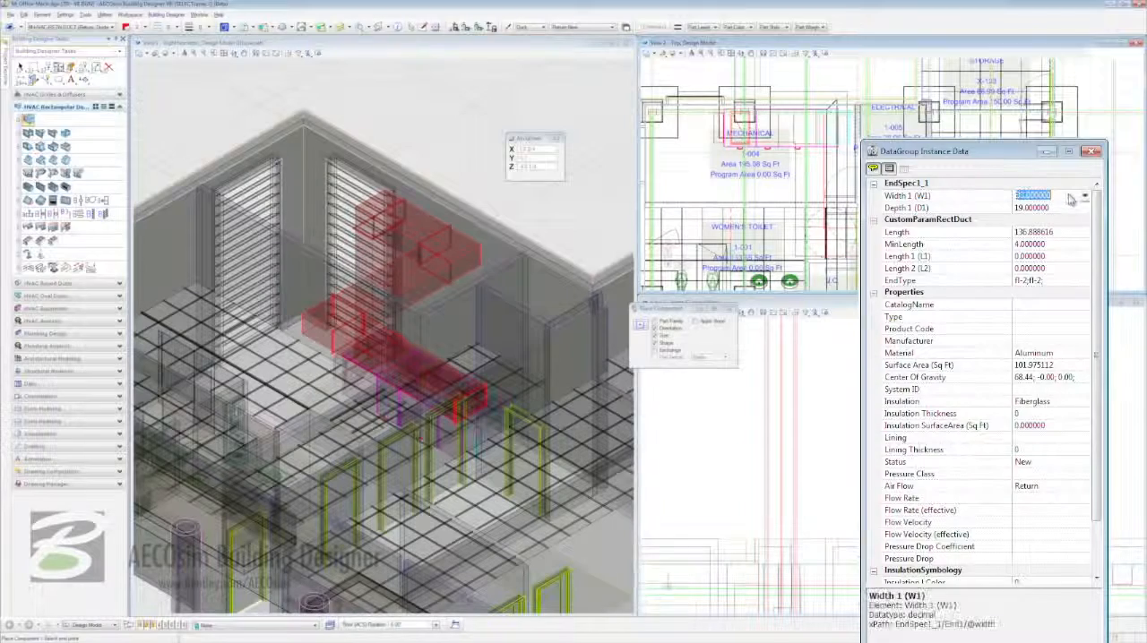
pyautogui.click(1084, 197)
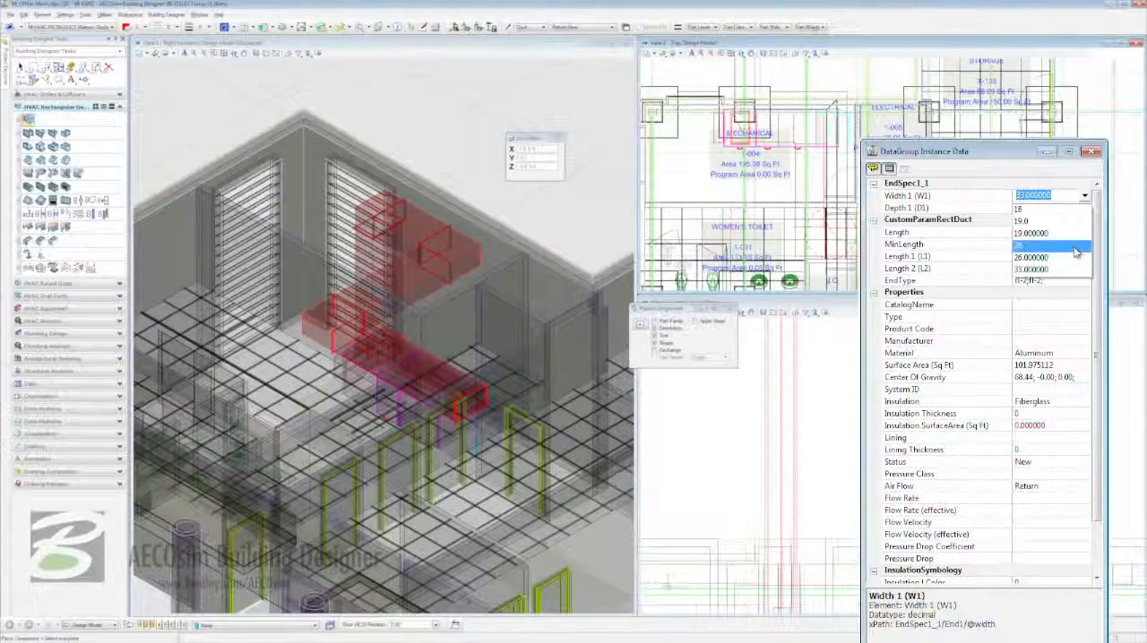
pyautogui.click(1075, 246)
pyautogui.click(1083, 208)
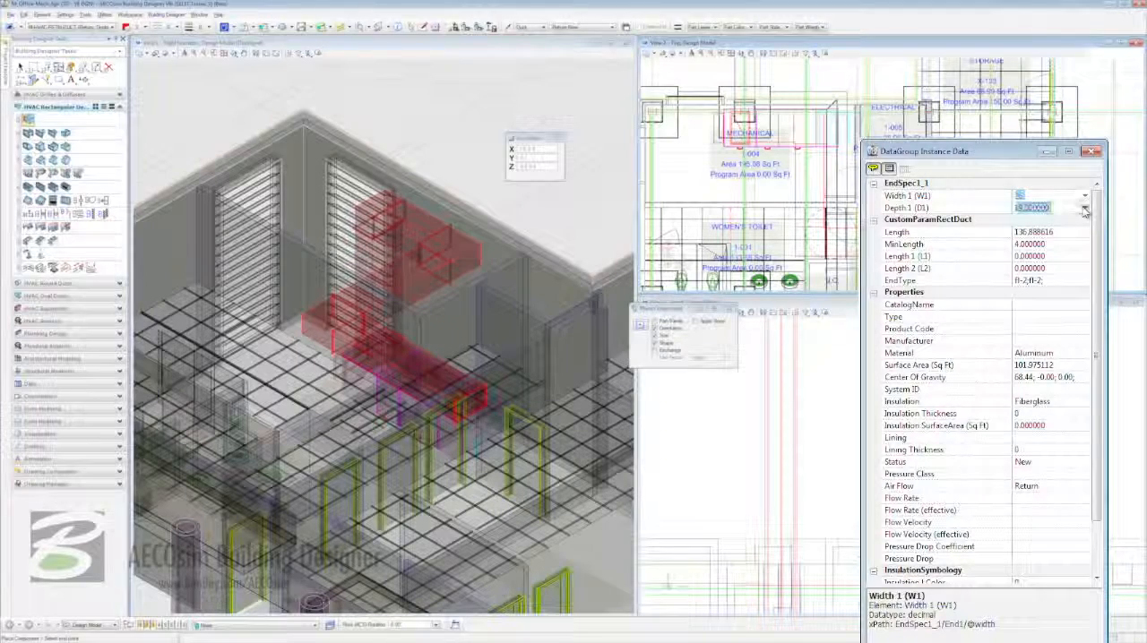
pyautogui.click(1083, 209)
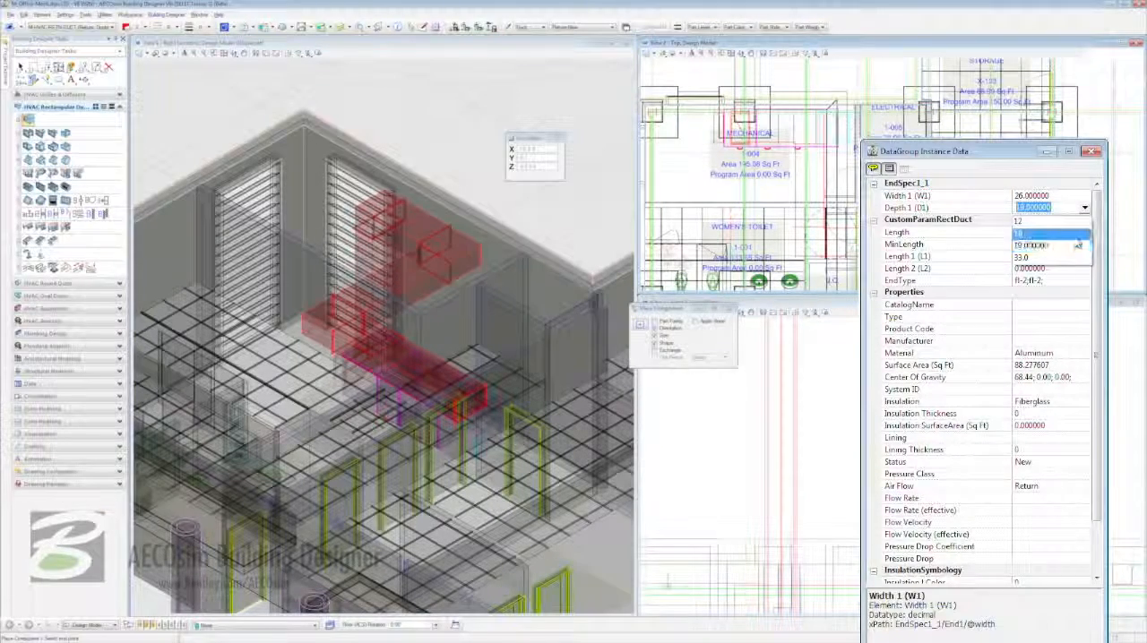
pyautogui.click(1077, 243)
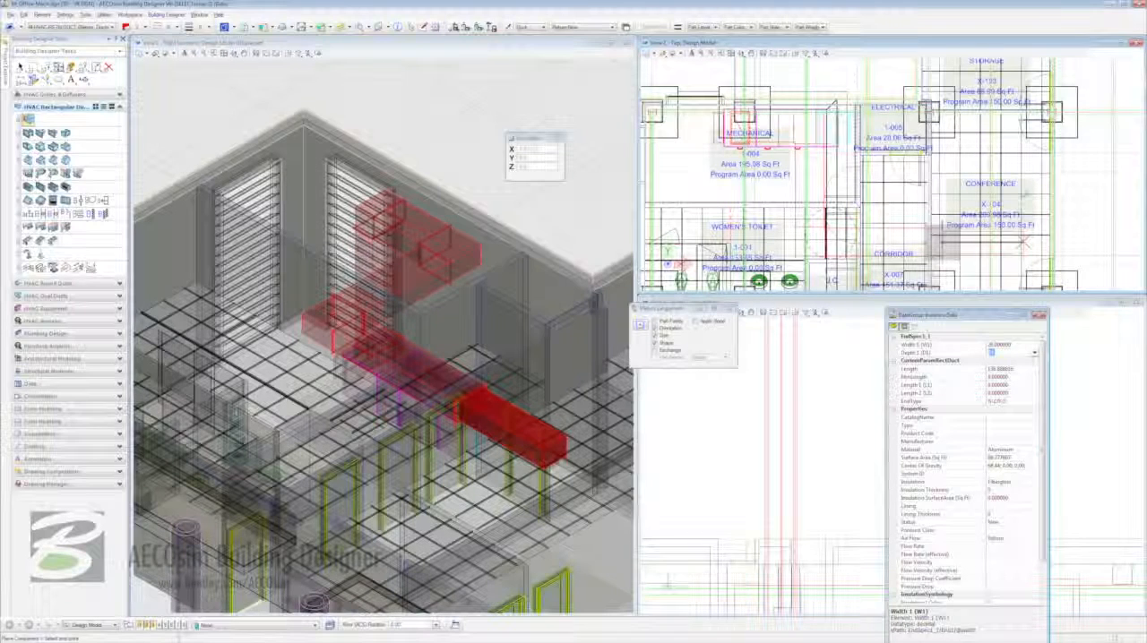
# - Extend the reduced return duct into the Conference room, run it up through Storage to the Executive Office, and end duct placement
pyautogui.click(1025, 240)
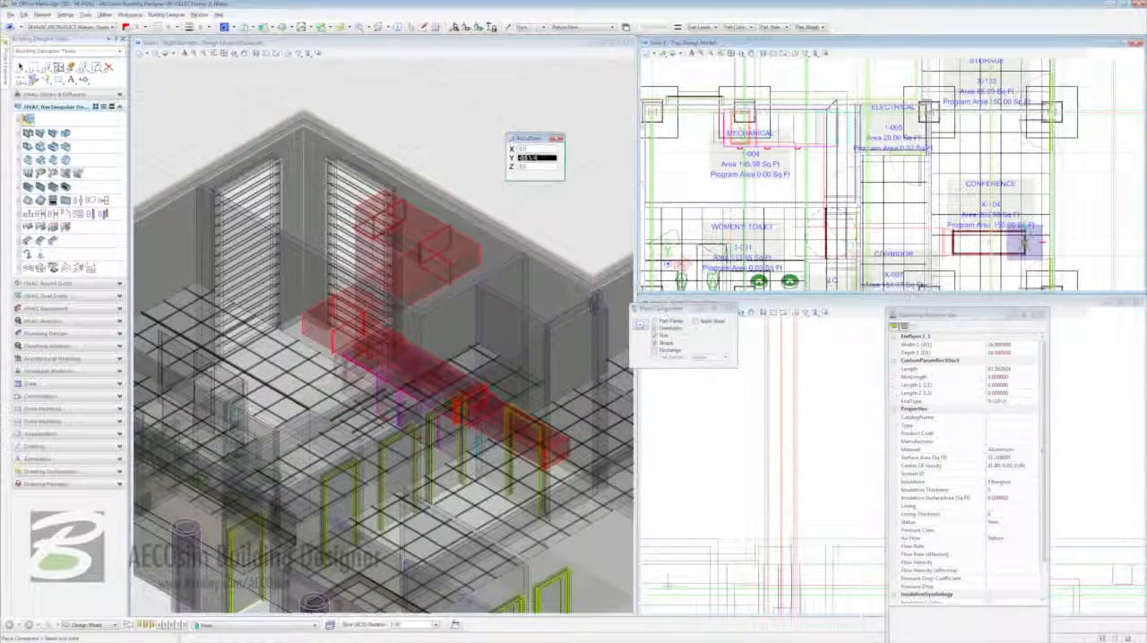
pyautogui.keyDown('shift'); pyautogui.moveTo(1025, 242); pyautogui.dragTo(1024, 251); pyautogui.keyUp('shift')
pyautogui.keyDown('shift'); pyautogui.moveTo(1019, 211); pyautogui.dragTo(1023, 197); pyautogui.keyUp('shift')
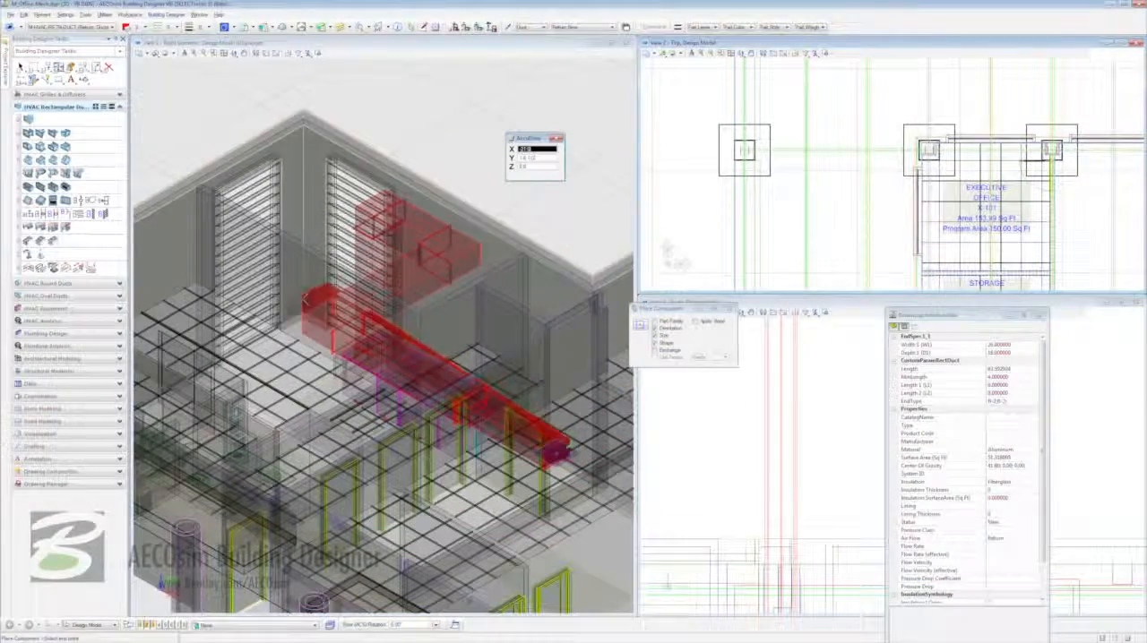
pyautogui.keyDown('shift'); pyautogui.moveTo(302, 299); pyautogui.dragTo(559, 275); pyautogui.keyUp('shift')
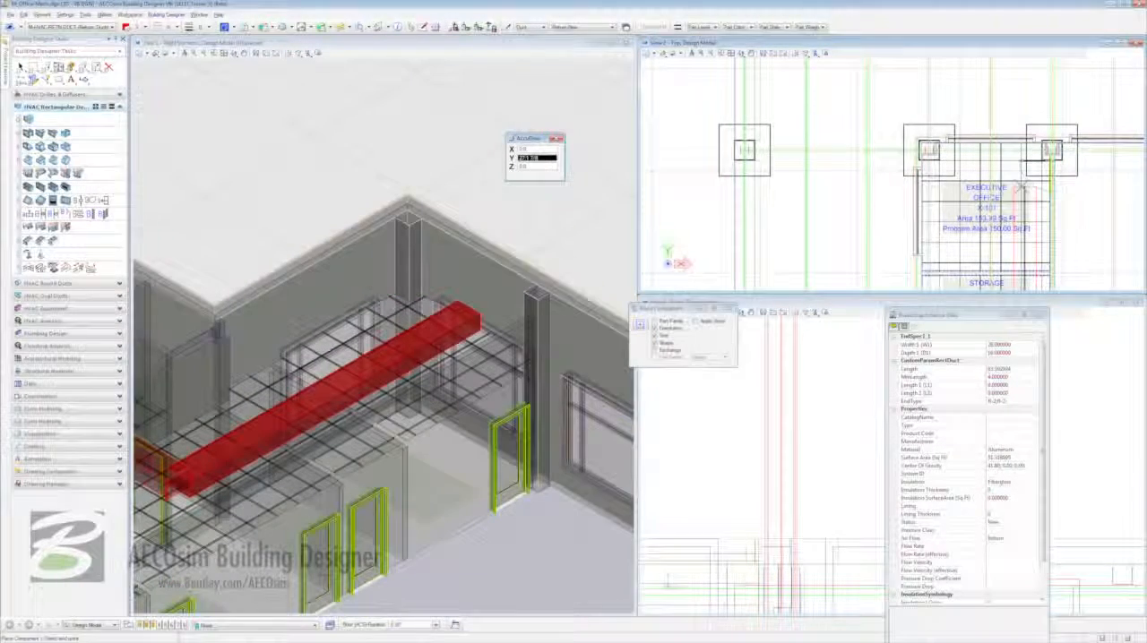
pyautogui.click(1022, 188)
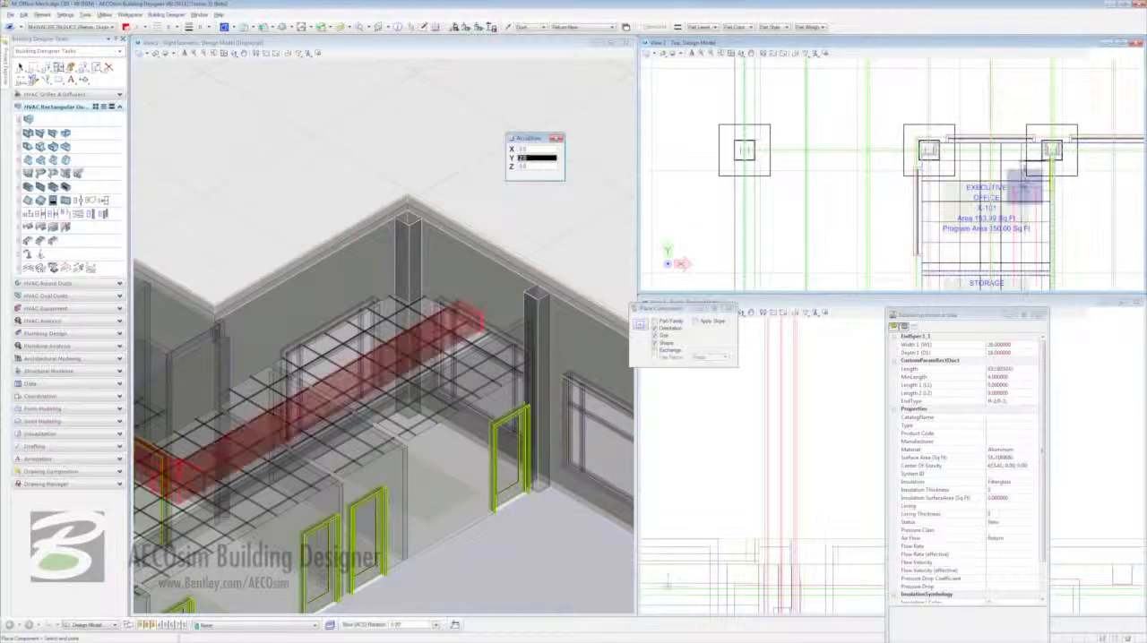
pyautogui.rightClick(1022, 187)
pyautogui.press('Escape')
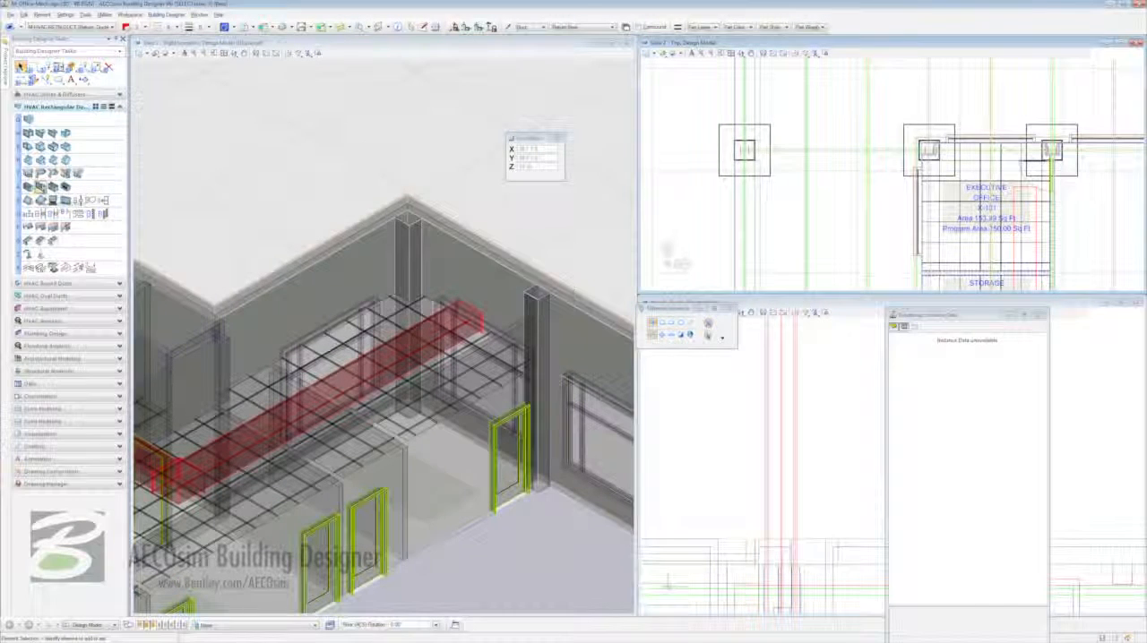
# - Place an end cap that adopts the part family of the return duct on its open end in the Executive Office
pyautogui.click(40, 186)
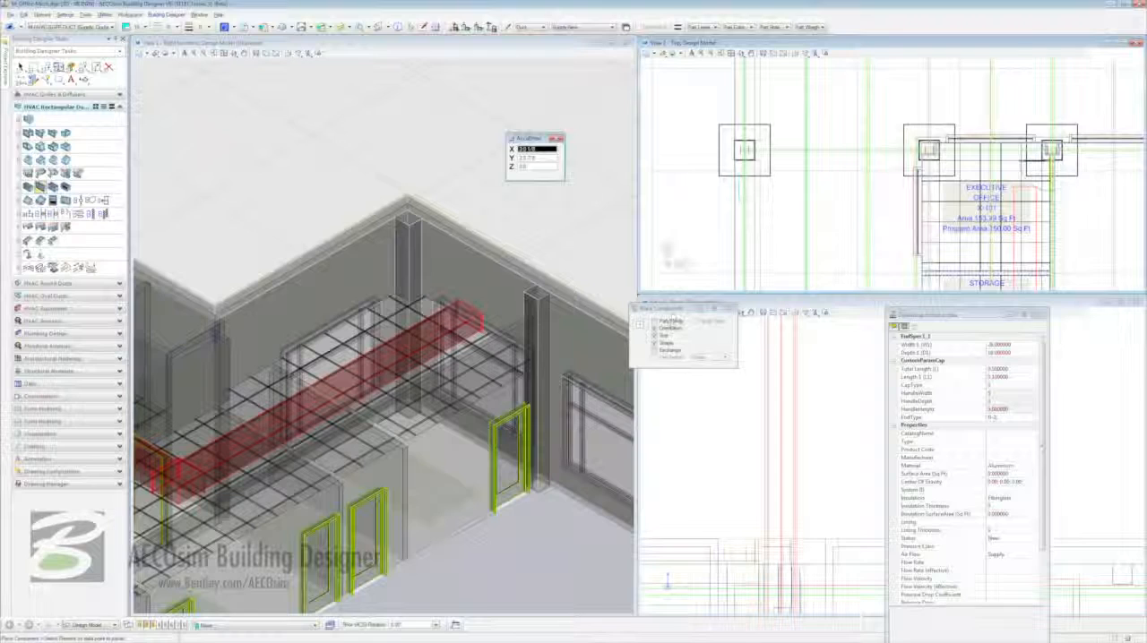
pyautogui.click(665, 323)
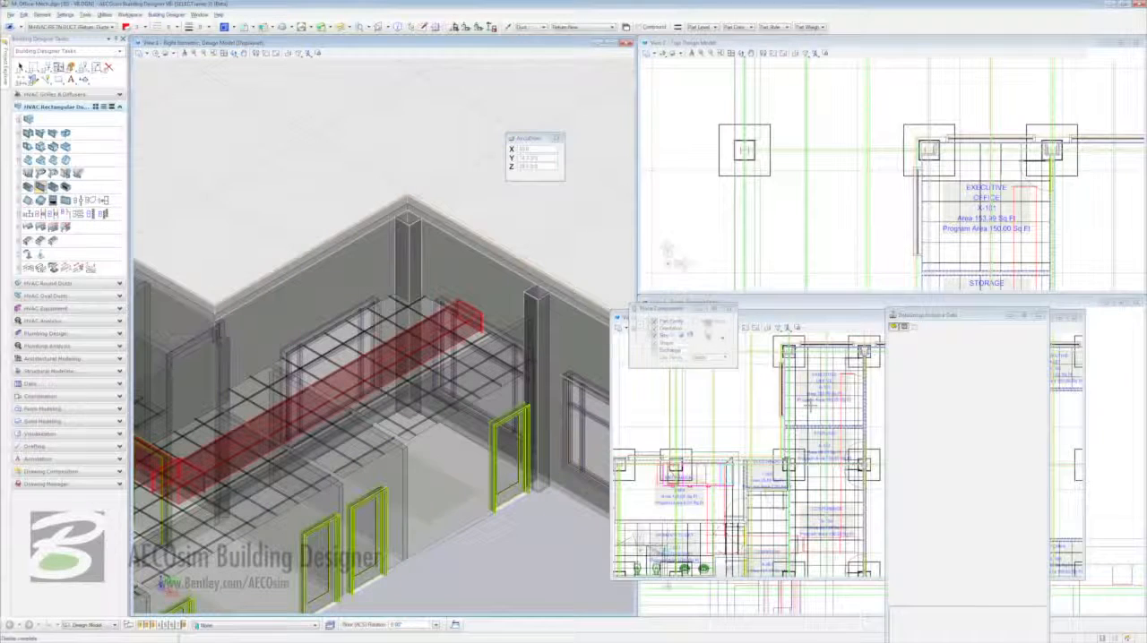
pyautogui.click(1076, 317)
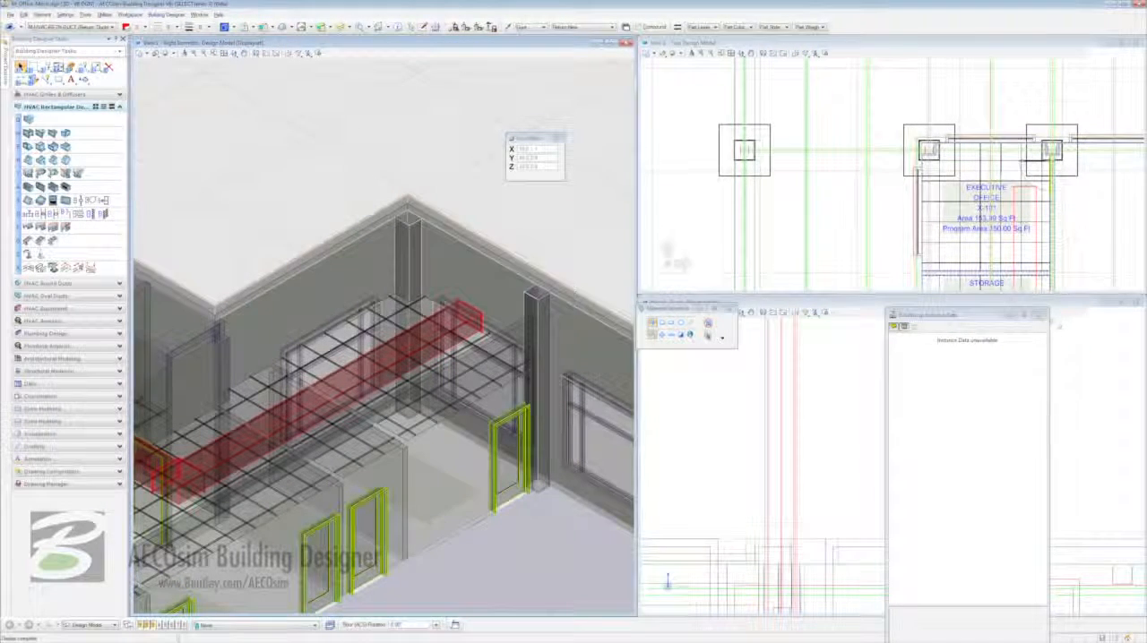
# - Move the air handling unit in the Mechanical room by a distance of 3 along its length, away from the Electrical room
pyautogui.keyDown('shift'); pyautogui.moveTo(573, 232); pyautogui.dragTo(347, 256); pyautogui.keyUp('shift')
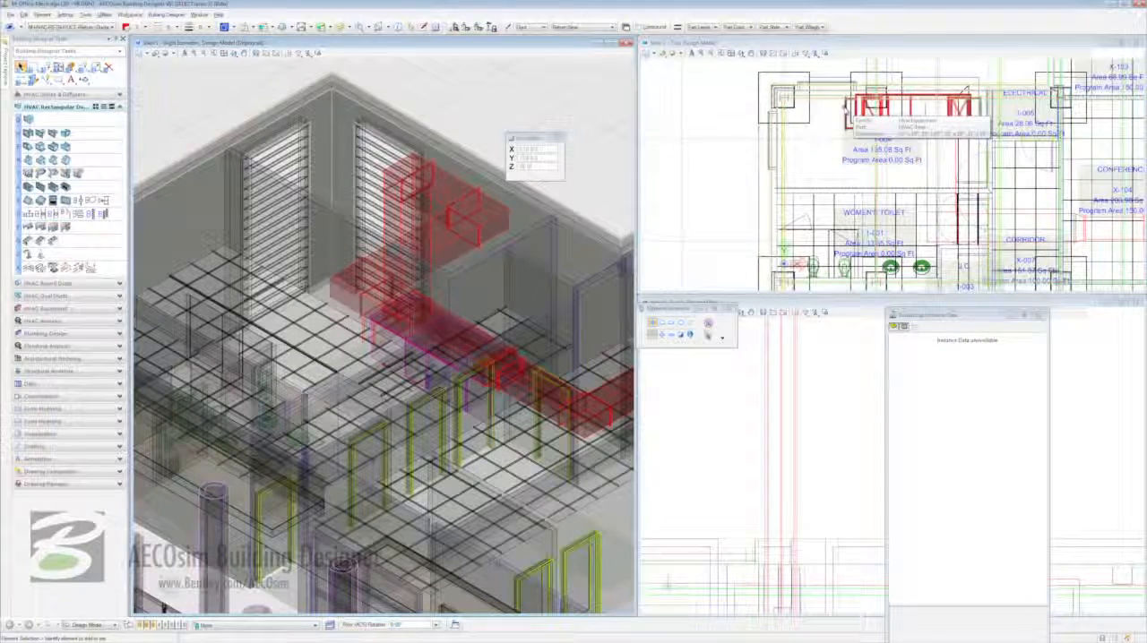
pyautogui.rightClick(846, 111)
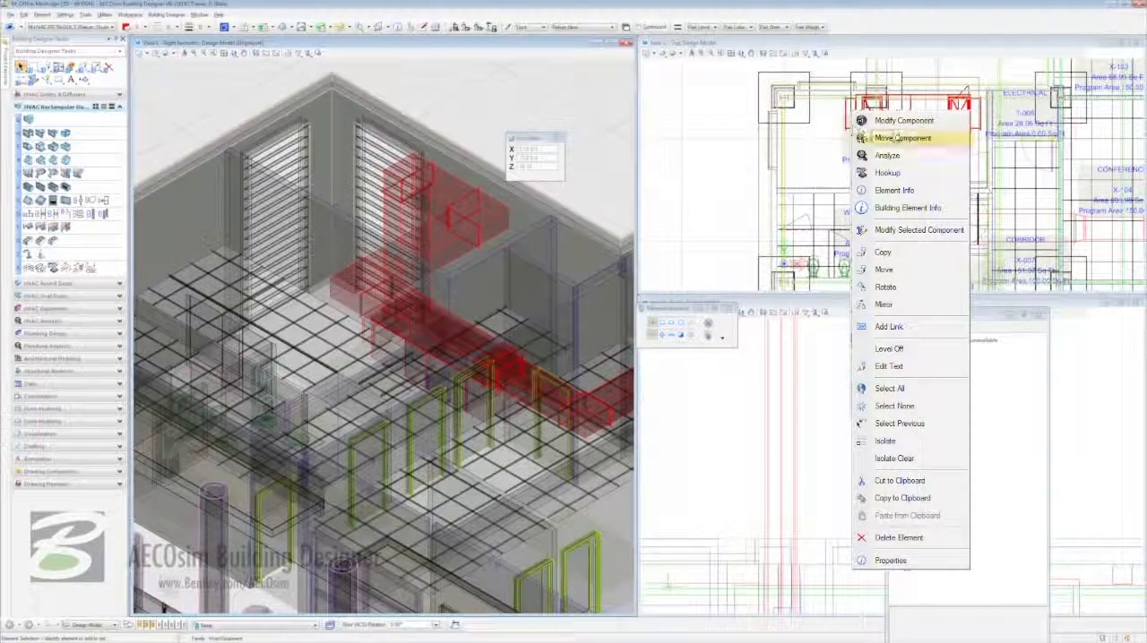
pyautogui.click(954, 140)
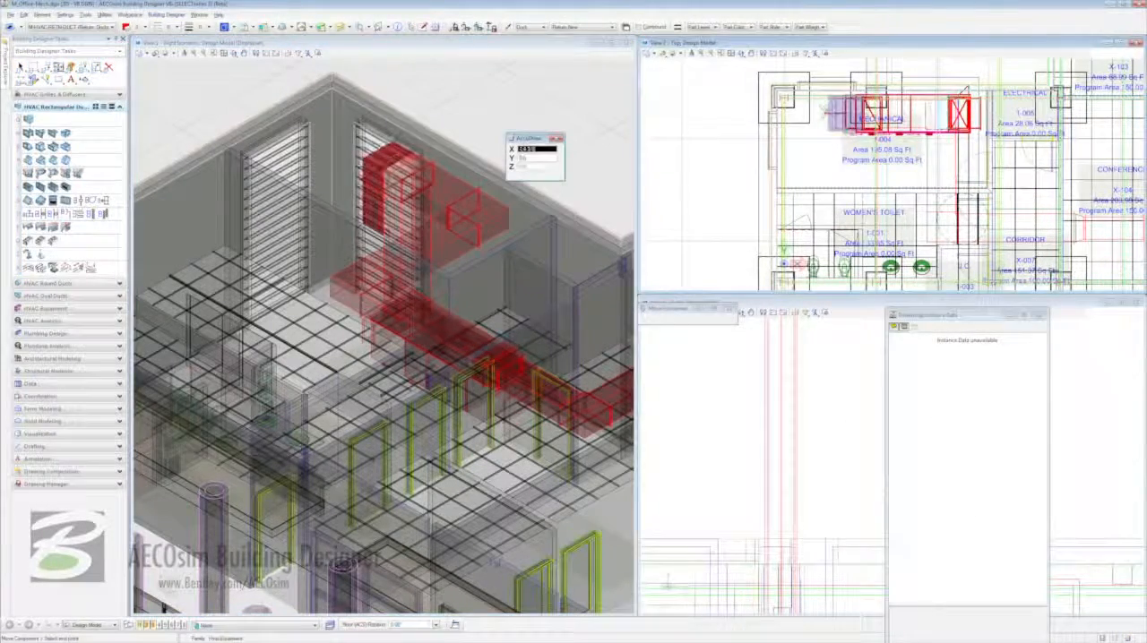
pyautogui.write('3')
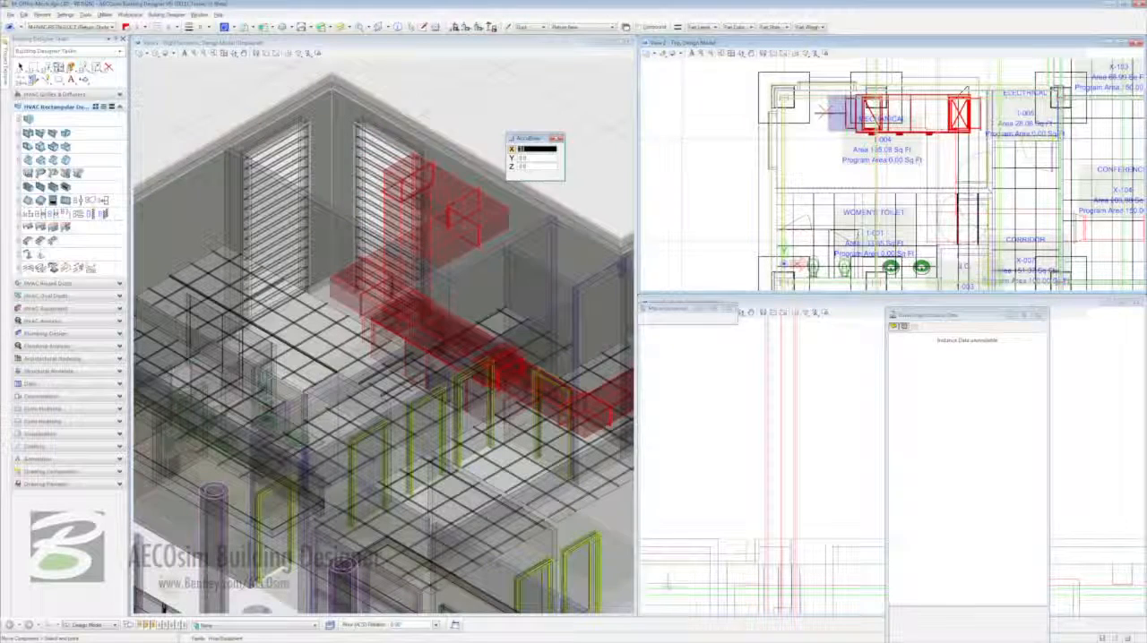
pyautogui.click(824, 110)
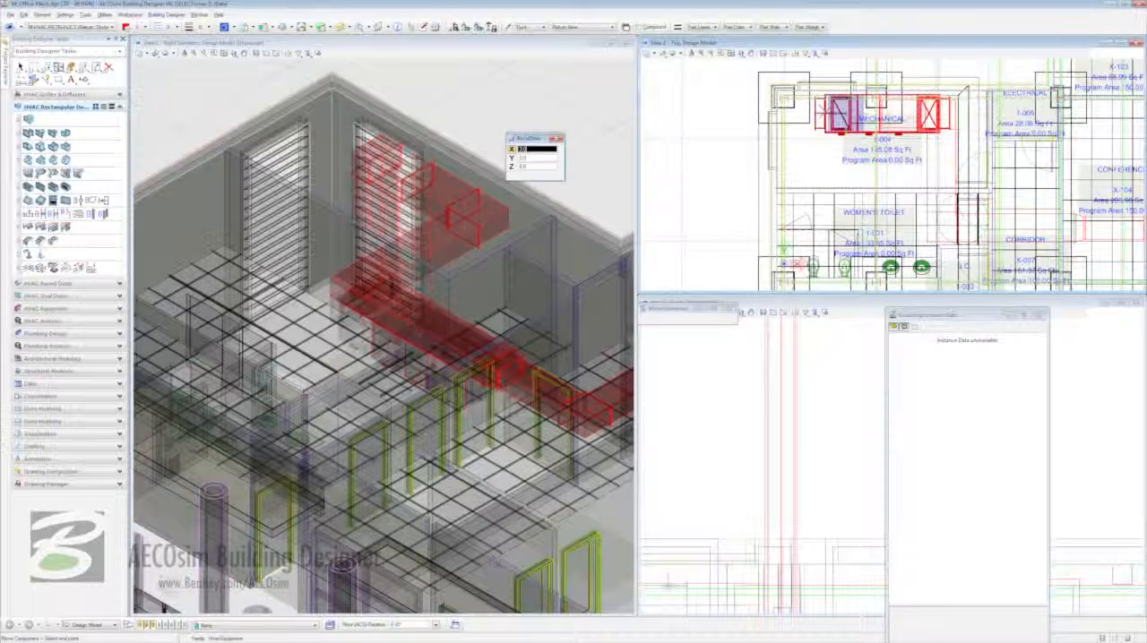
pyautogui.rightClick(826, 111)
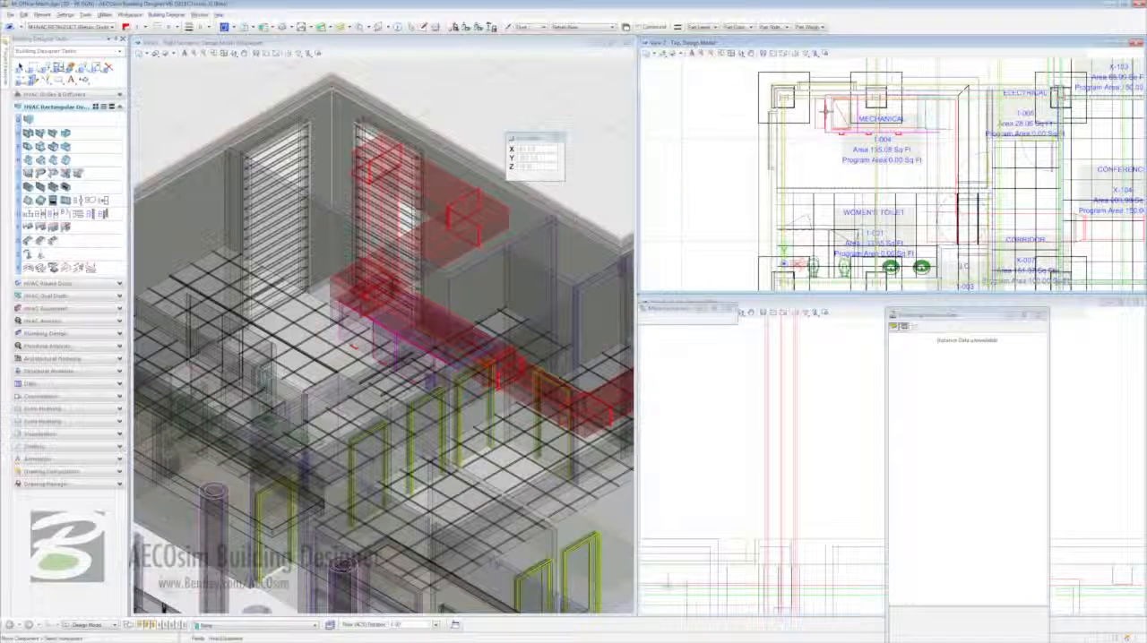
# - Move the return duct running from the air handling unit past the toilets inward from the Electrical room wall to the Mechanical room's middle
pyautogui.rightClick(930, 155)
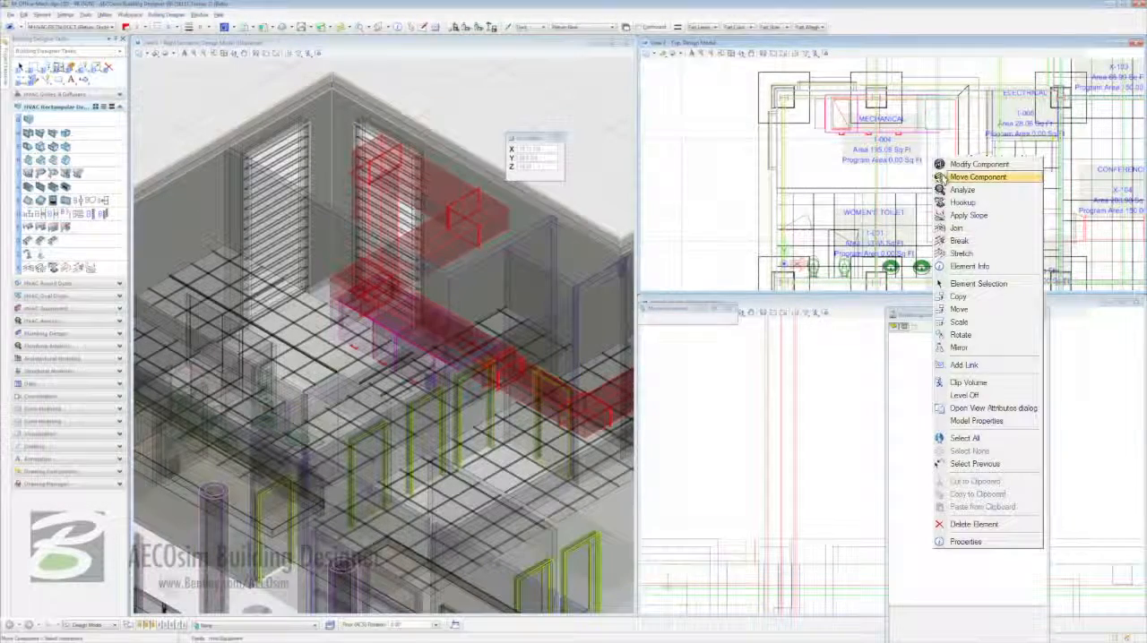
pyautogui.click(938, 178)
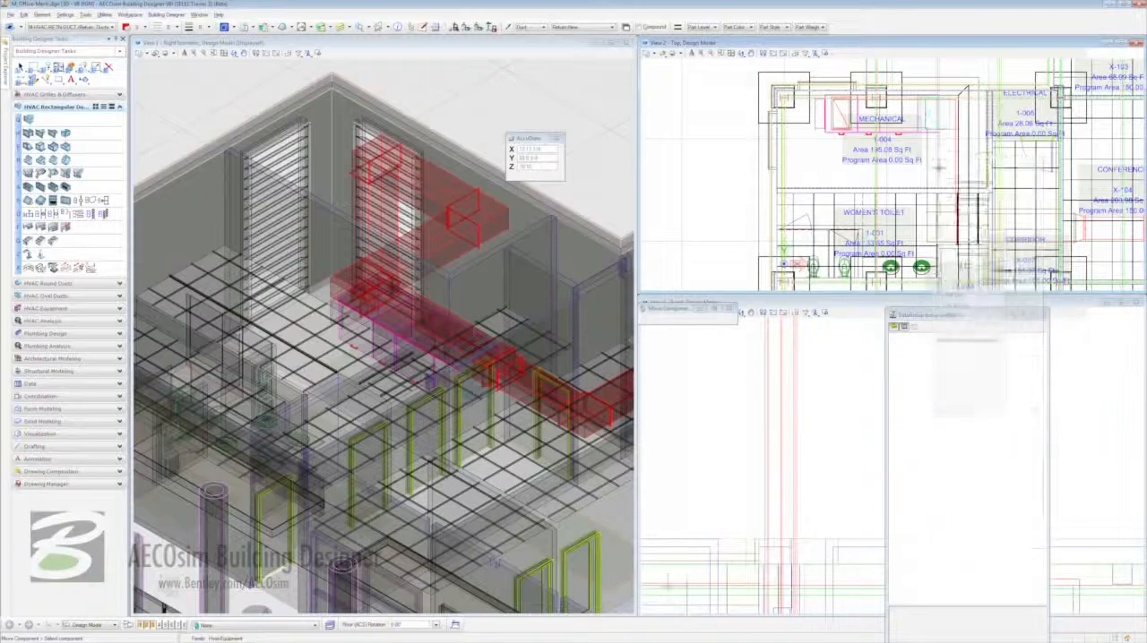
pyautogui.click(928, 150)
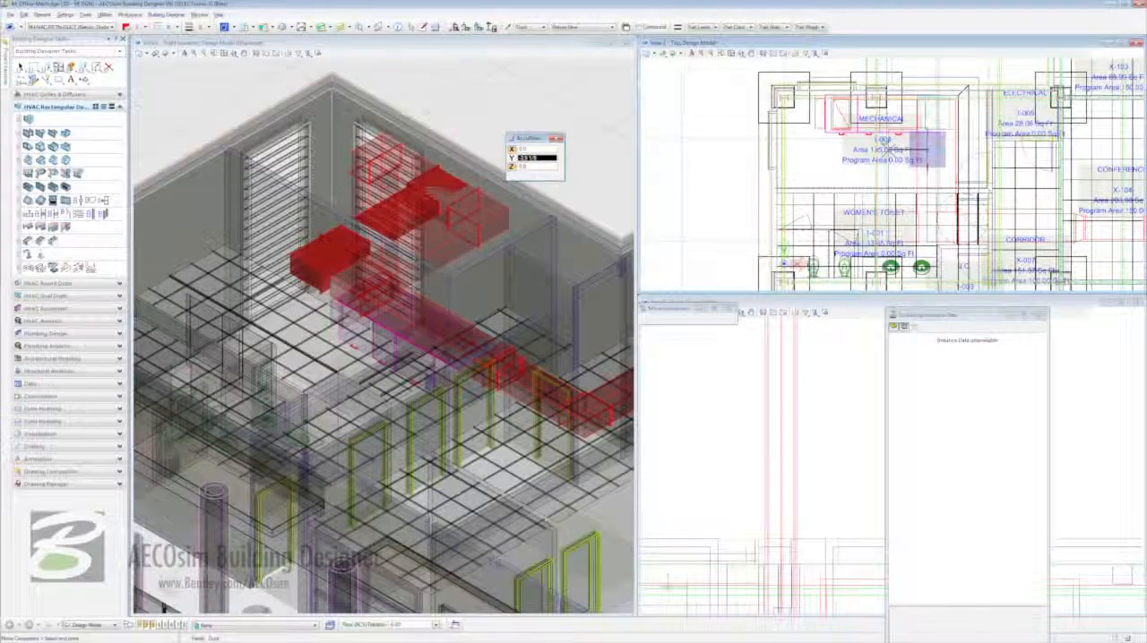
pyautogui.click(880, 150)
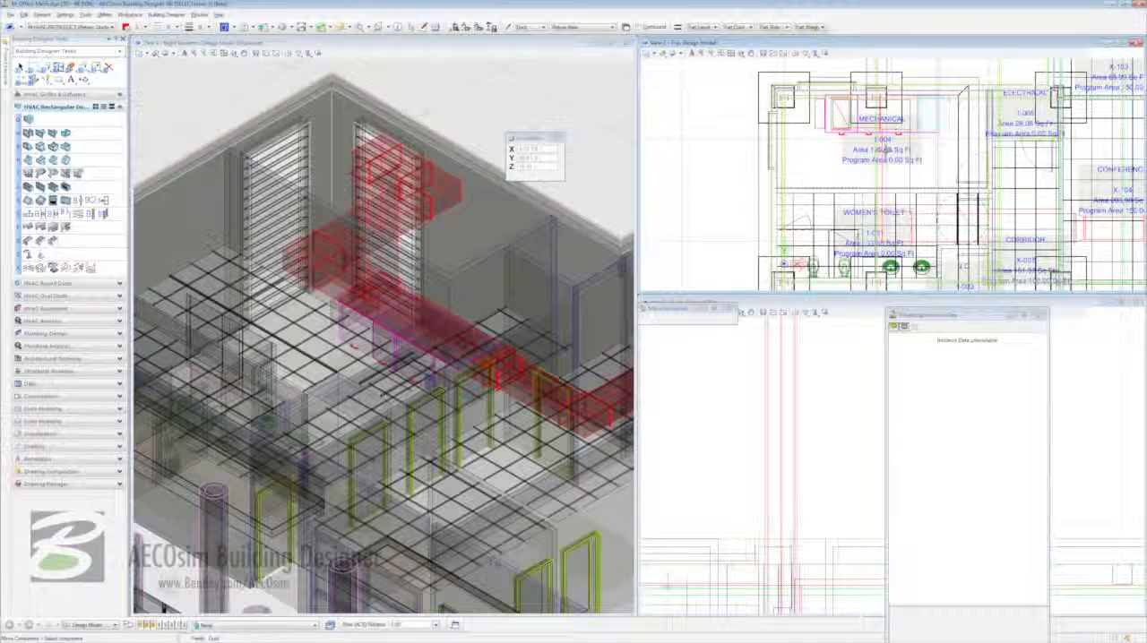
pyautogui.moveTo(784, 179)
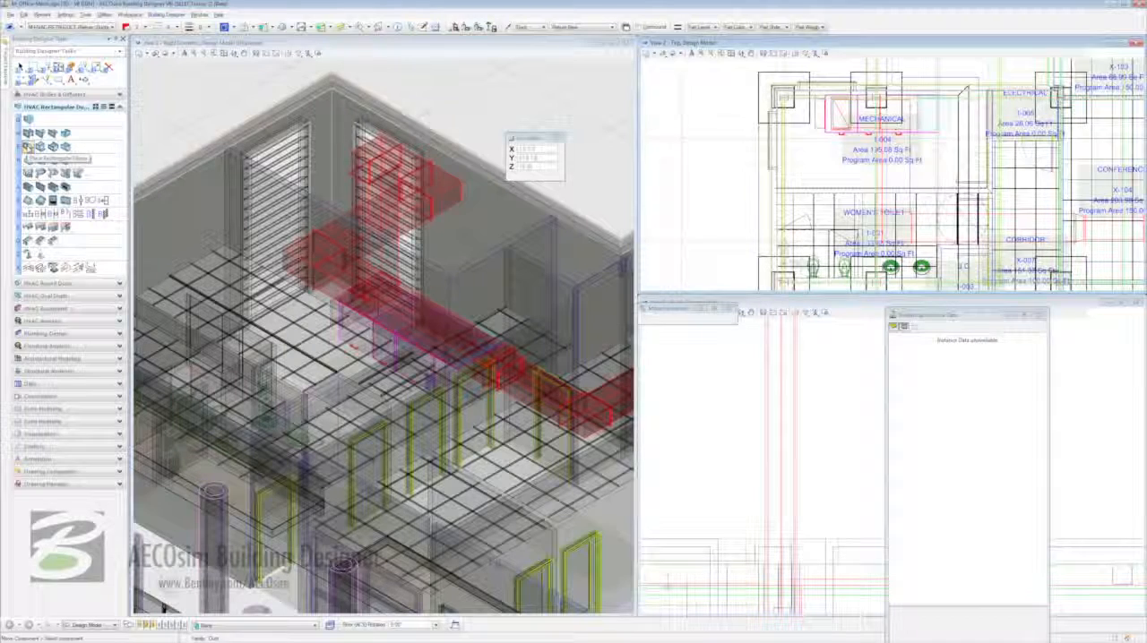
# - Make the rectangular elbow with inradius sizing the default AutoFitting option
pyautogui.click(27, 146)
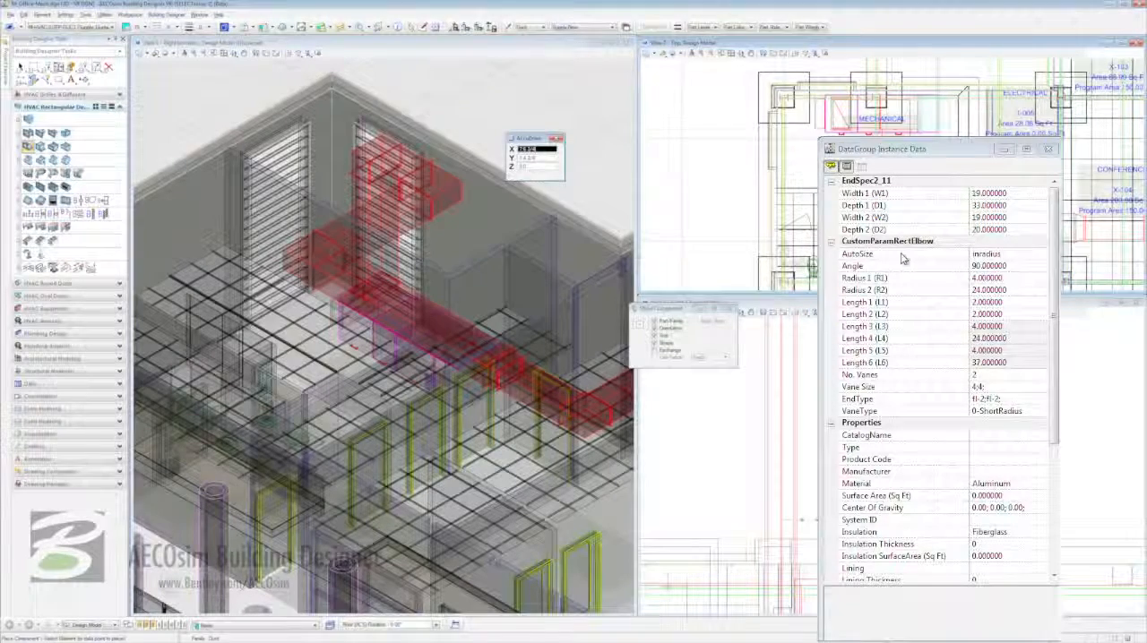
pyautogui.click(901, 254)
pyautogui.rightClick(903, 258)
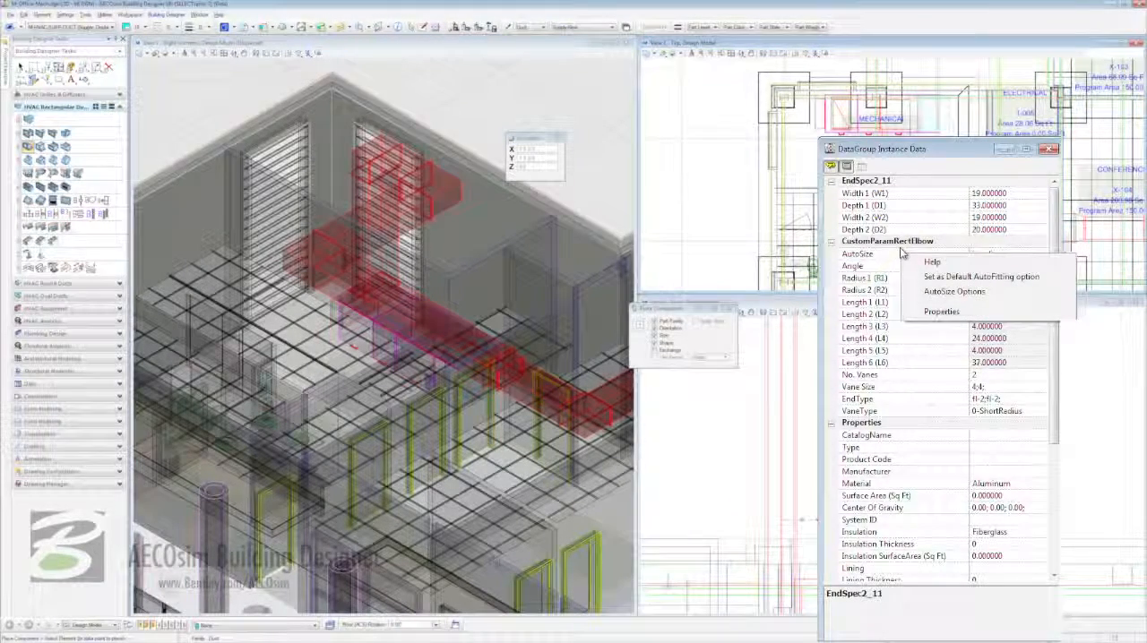
pyautogui.click(986, 277)
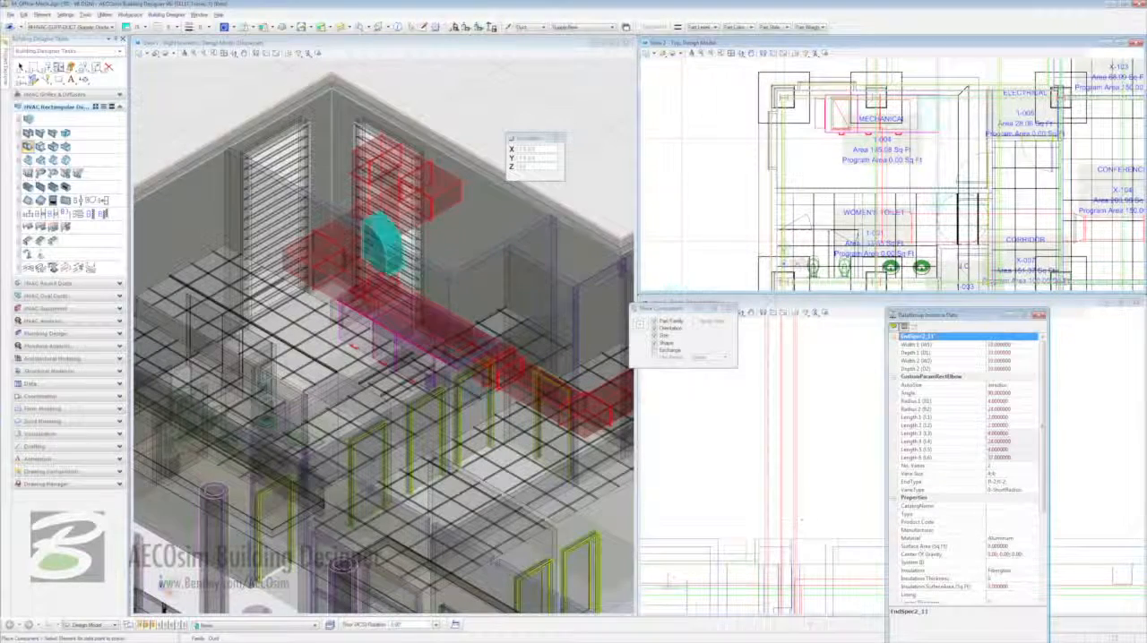
# - Start a rectangular supply duct at the air handling unit's outlet and run it vertically up above the unit
pyautogui.click(28, 119)
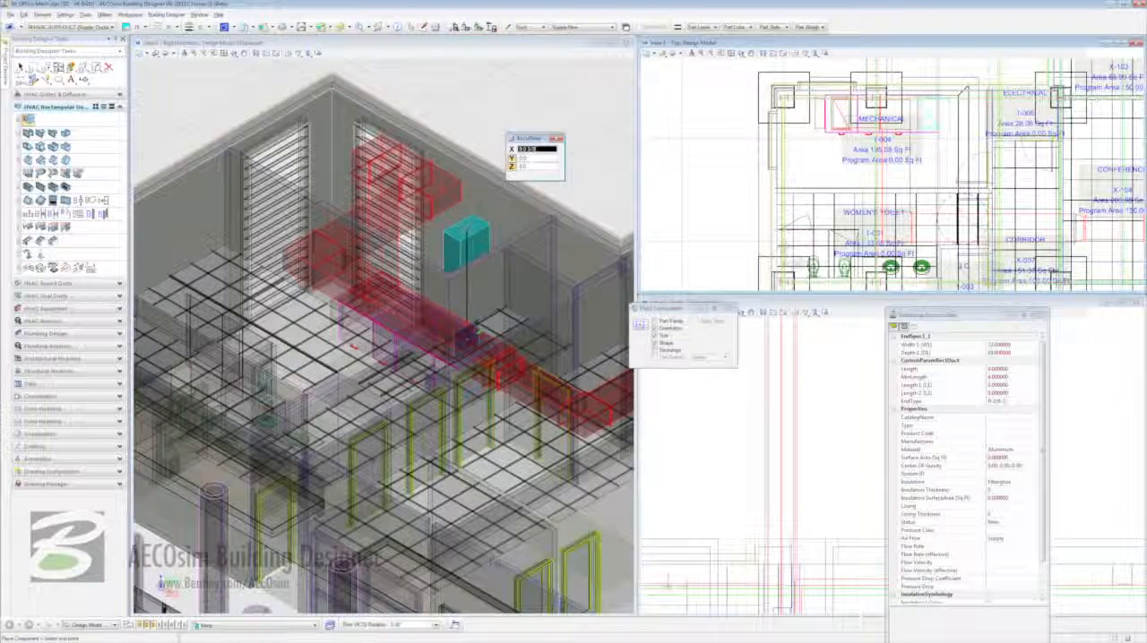
pyautogui.click(752, 313)
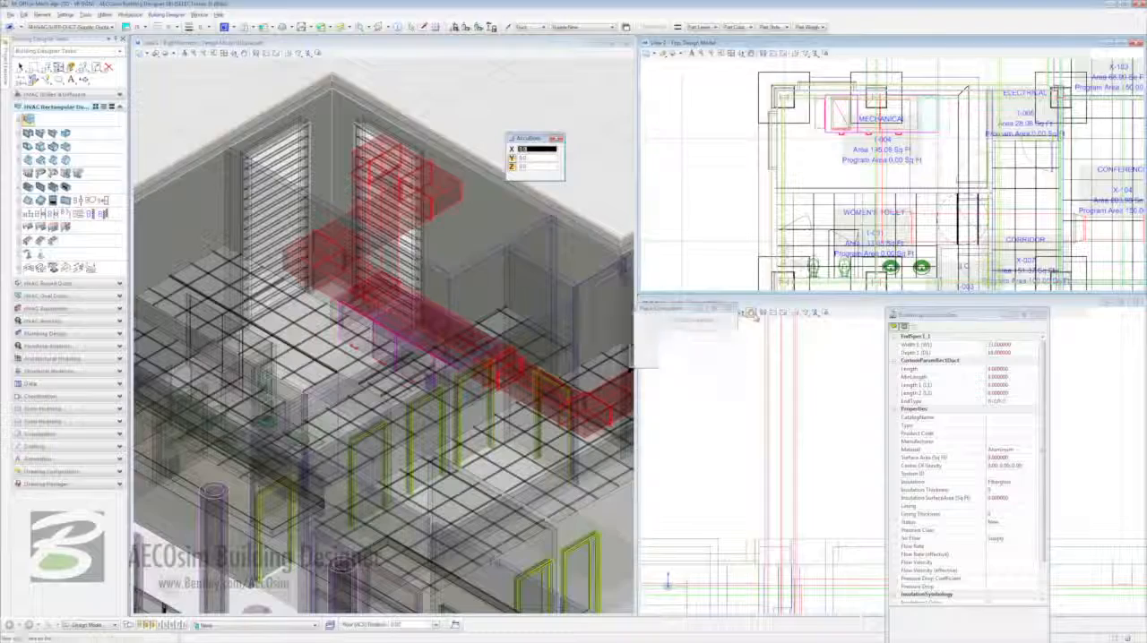
pyautogui.moveTo(752, 502); pyautogui.dragTo(692, 362)
pyautogui.rightClick(847, 403)
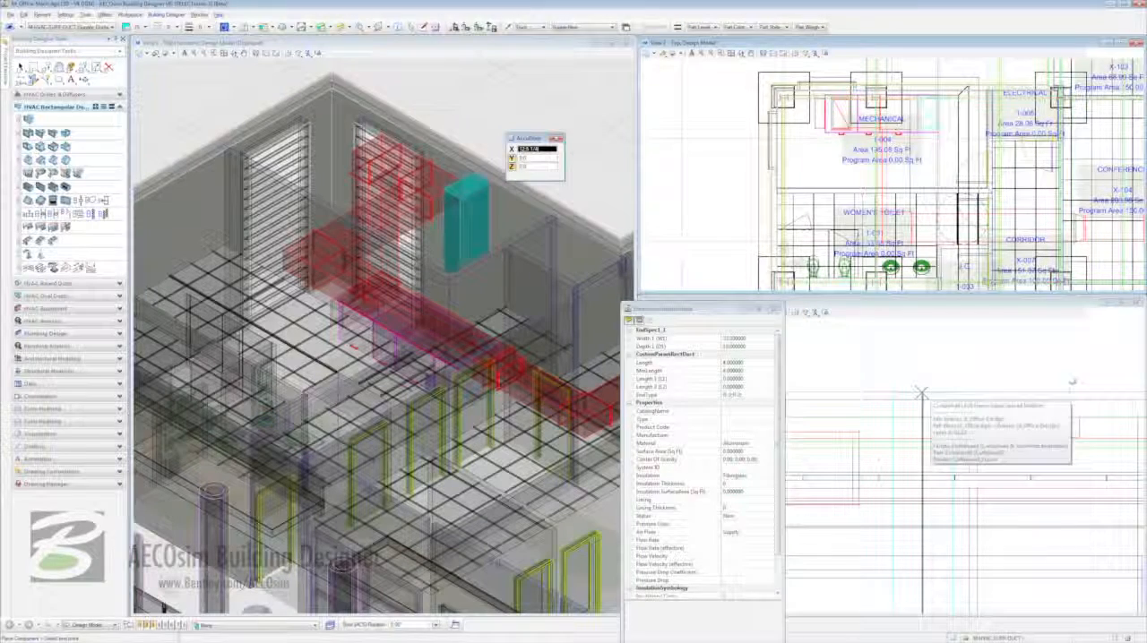
pyautogui.press('o')
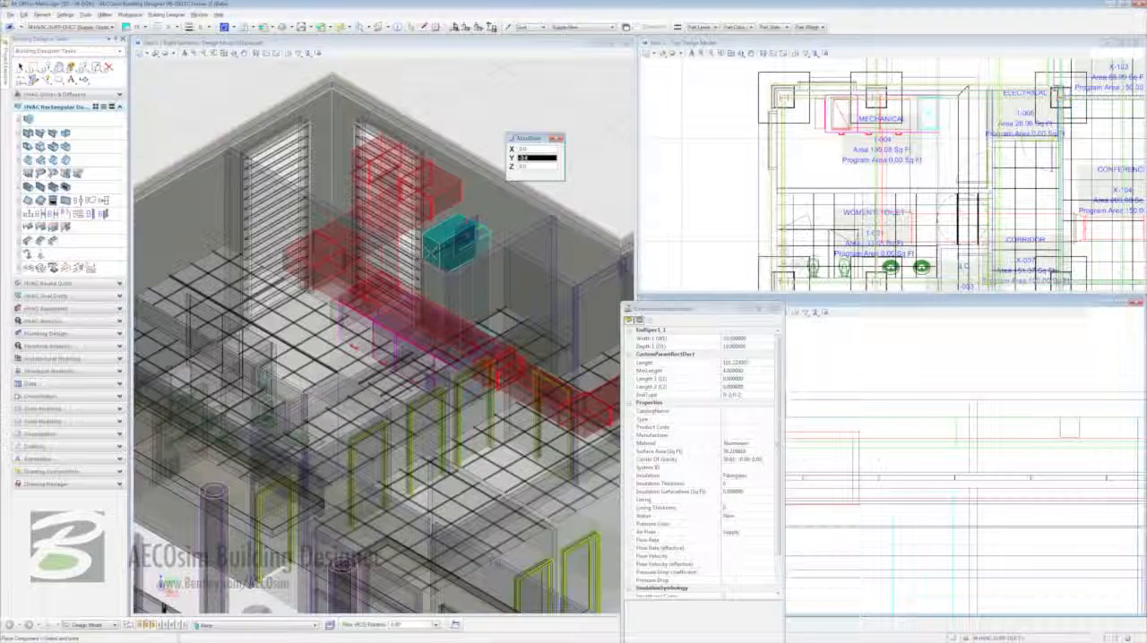
pyautogui.click(466, 233)
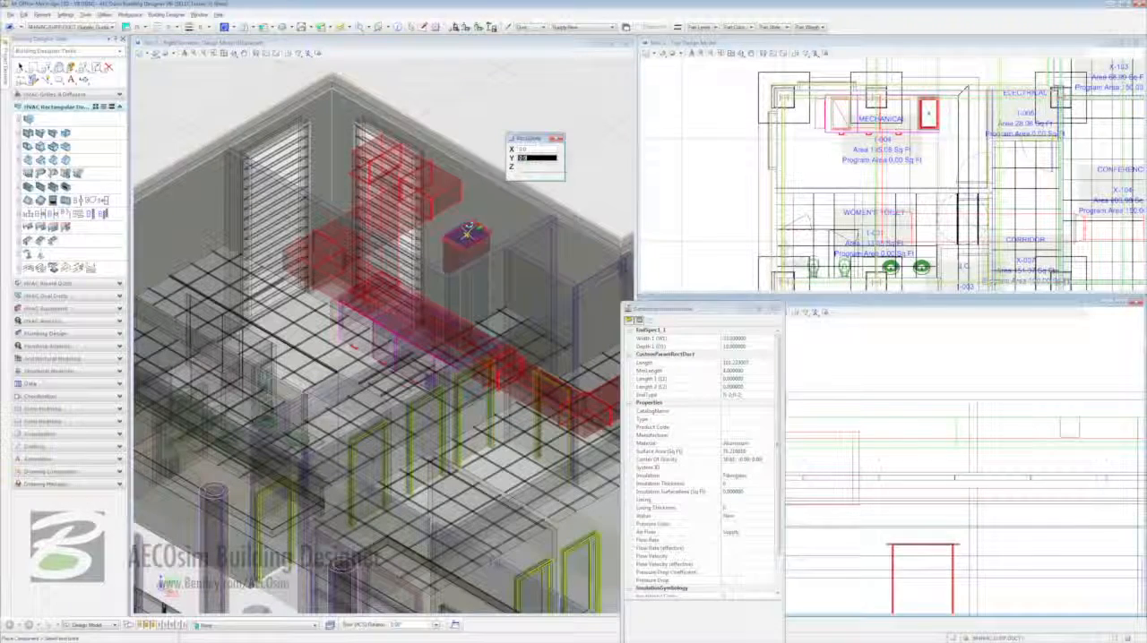
# - Turn the supply duct towards the Electrical room wall, run it down past the Women's Toilet, and across into the Corridor
pyautogui.click(475, 235)
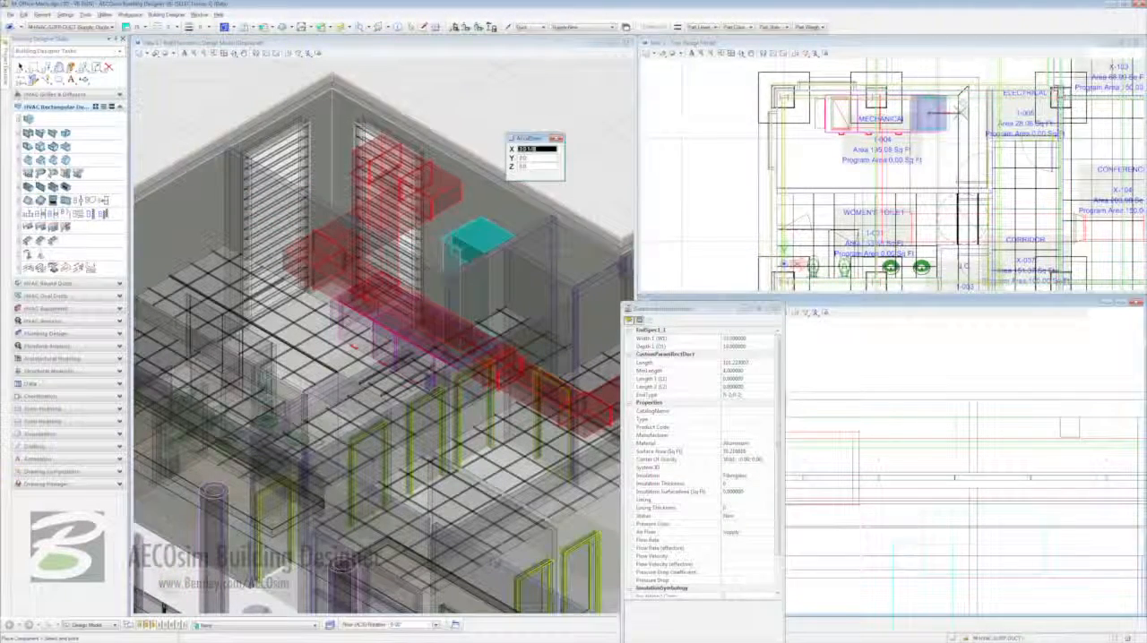
pyautogui.click(960, 112)
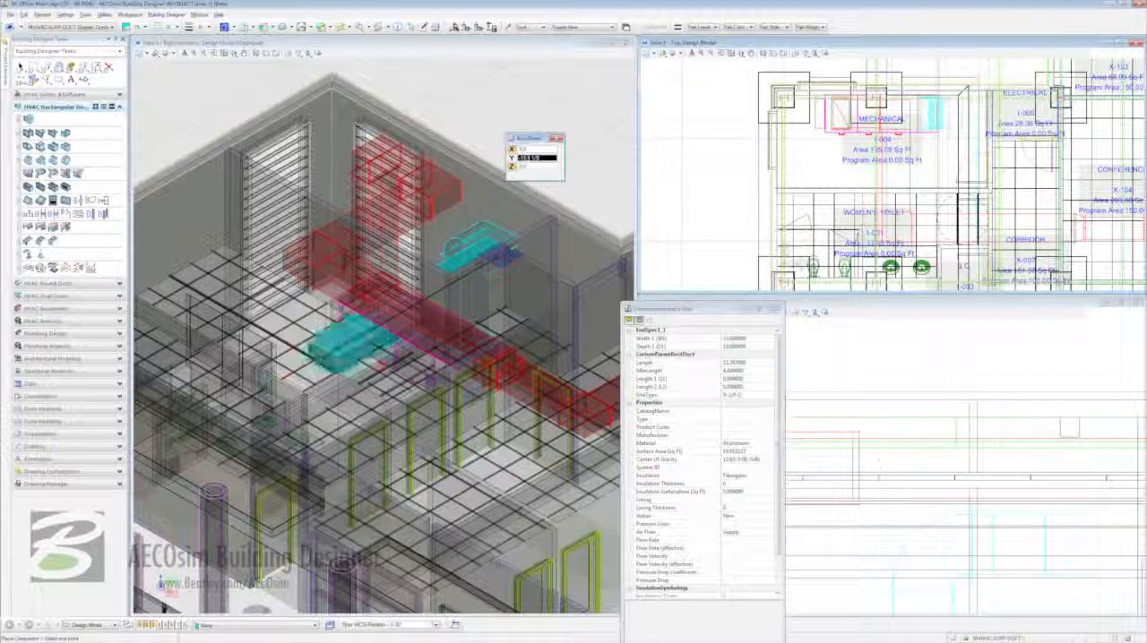
pyautogui.click(317, 361)
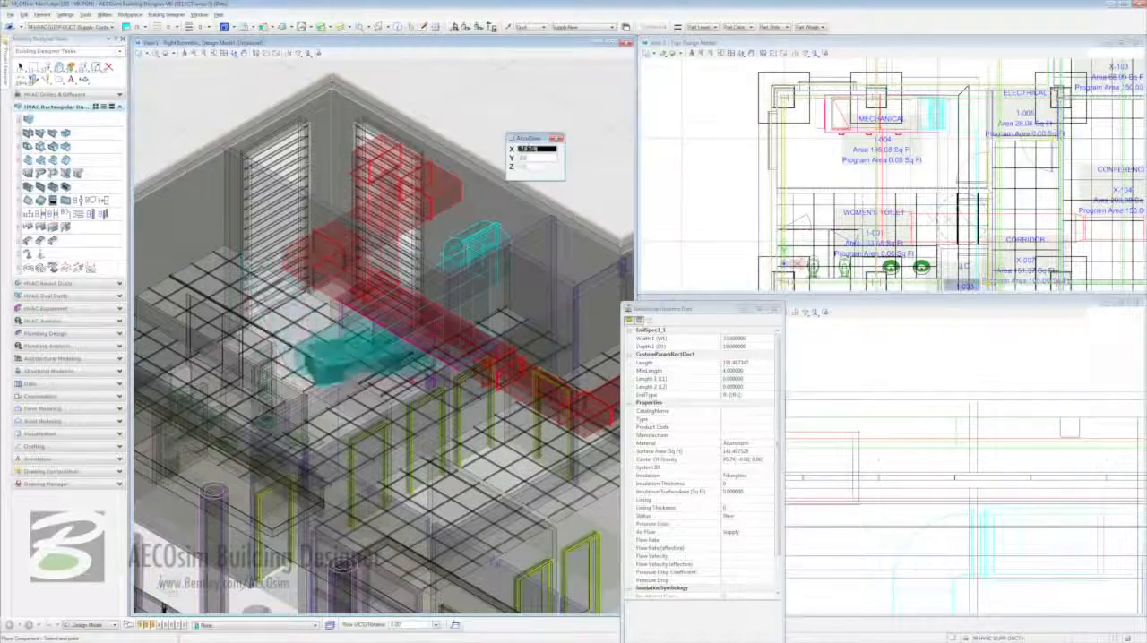
pyautogui.keyDown('shift'); pyautogui.moveTo(1026, 112); pyautogui.dragTo(1026, 222); pyautogui.keyUp('shift')
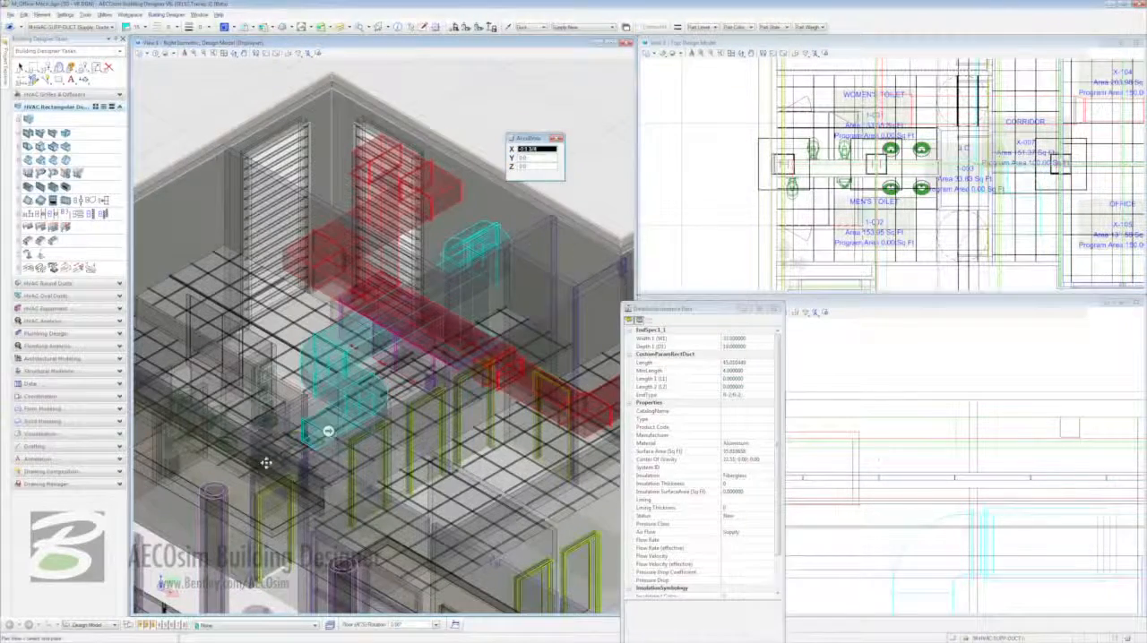
pyautogui.keyDown('shift'); pyautogui.moveTo(267, 463); pyautogui.dragTo(271, 465); pyautogui.keyUp('shift')
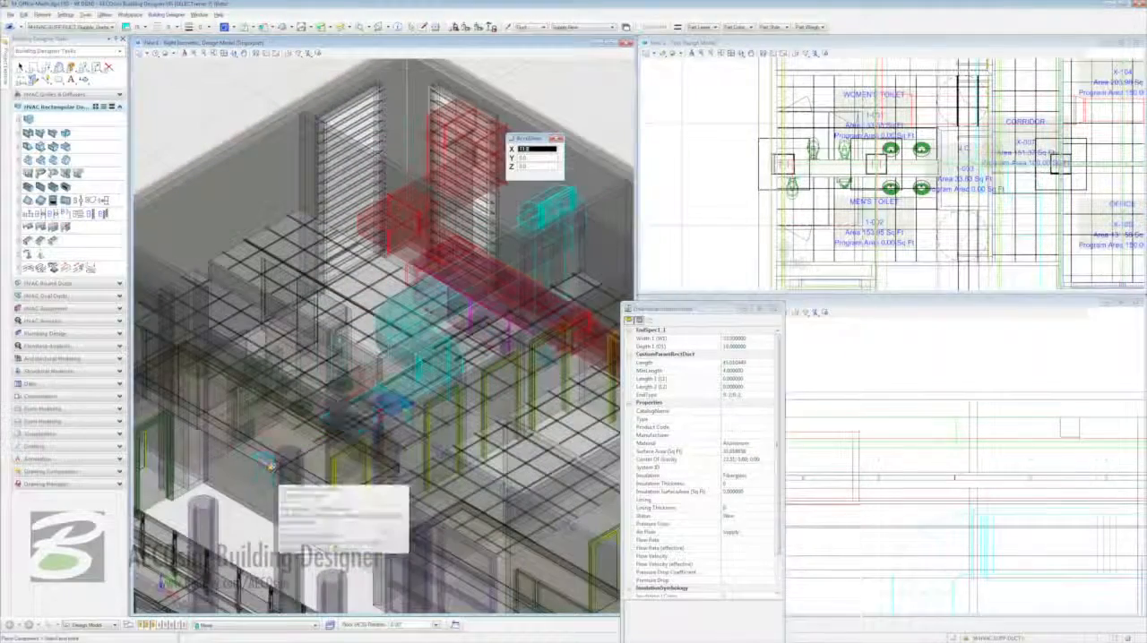
pyautogui.press('Return')
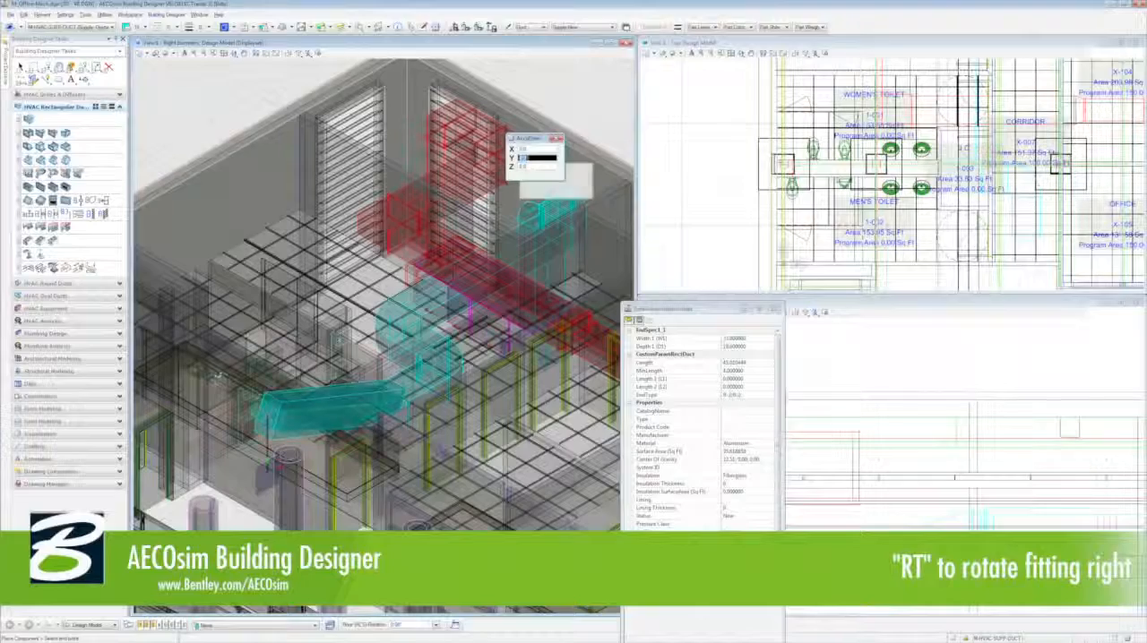
# - Rotate the fitting right to orient the supply duct turning along the Corridor, and end duct placement
pyautogui.press('r')
pyautogui.press('t')
pyautogui.press('r')
pyautogui.press('t')
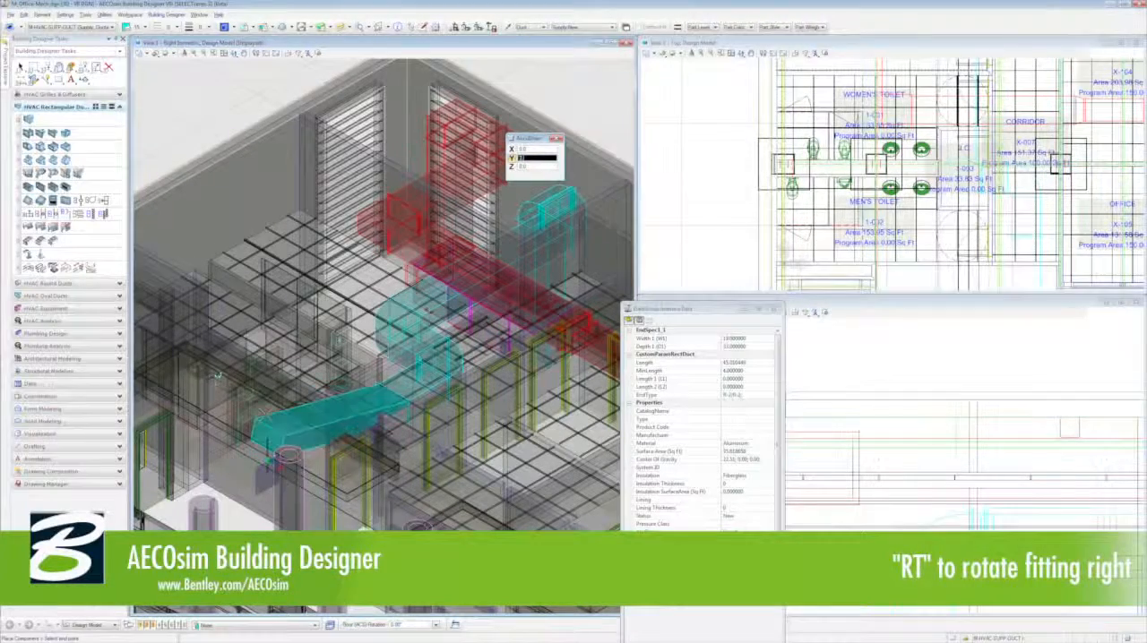
pyautogui.press('r')
pyautogui.press('t')
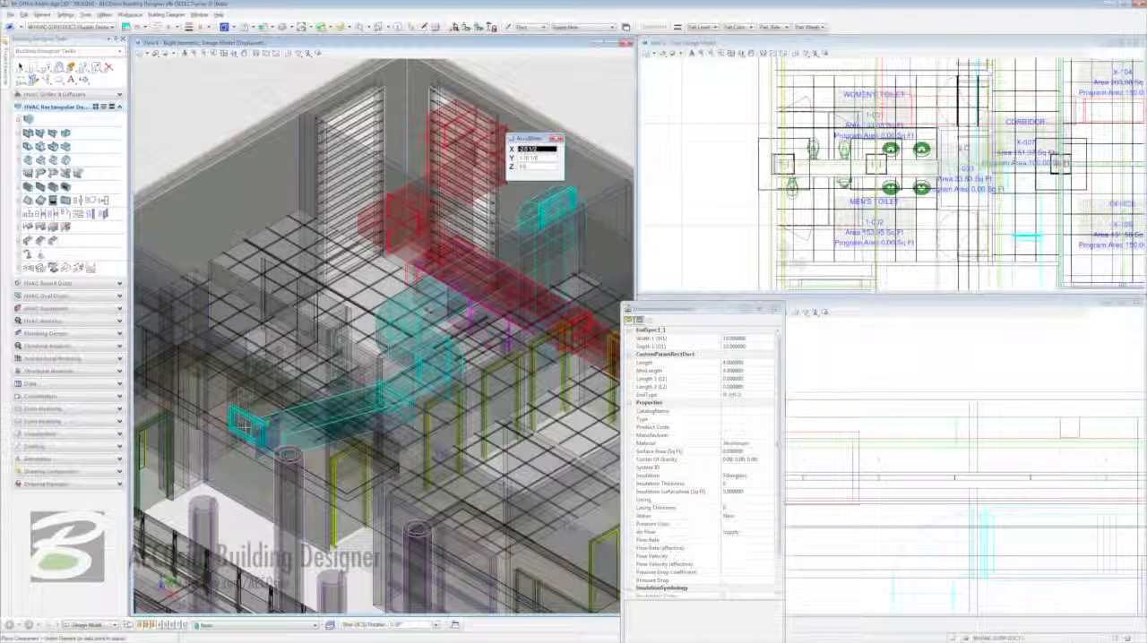
pyautogui.press('Escape')
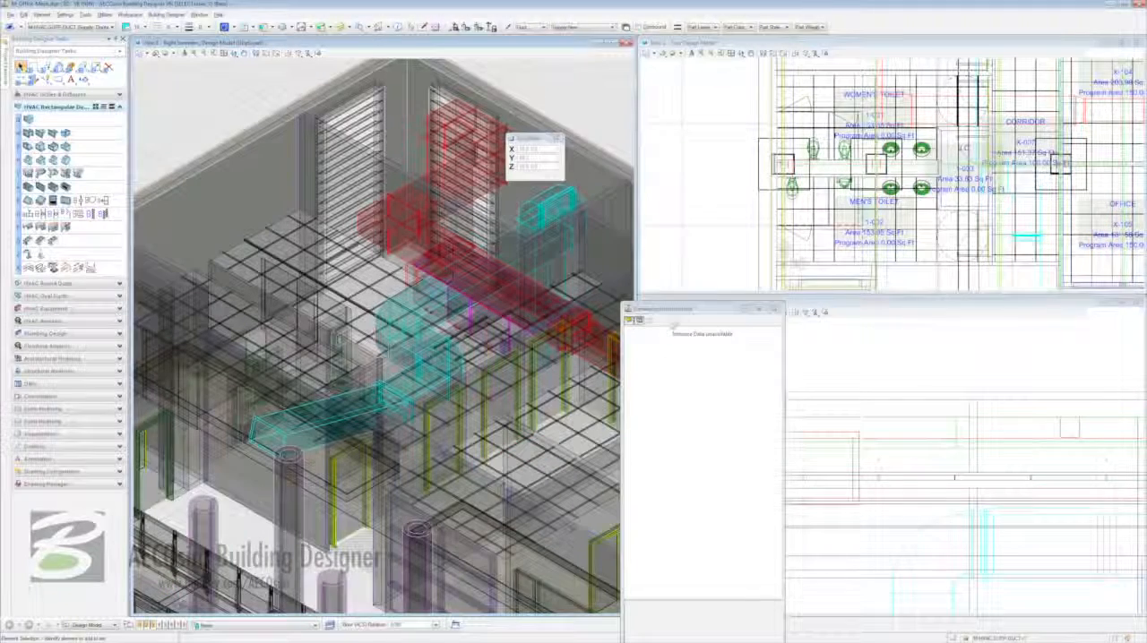
# - Attach another office model from the project's building design models as a reference in the mechanical model
pyautogui.click(773, 309)
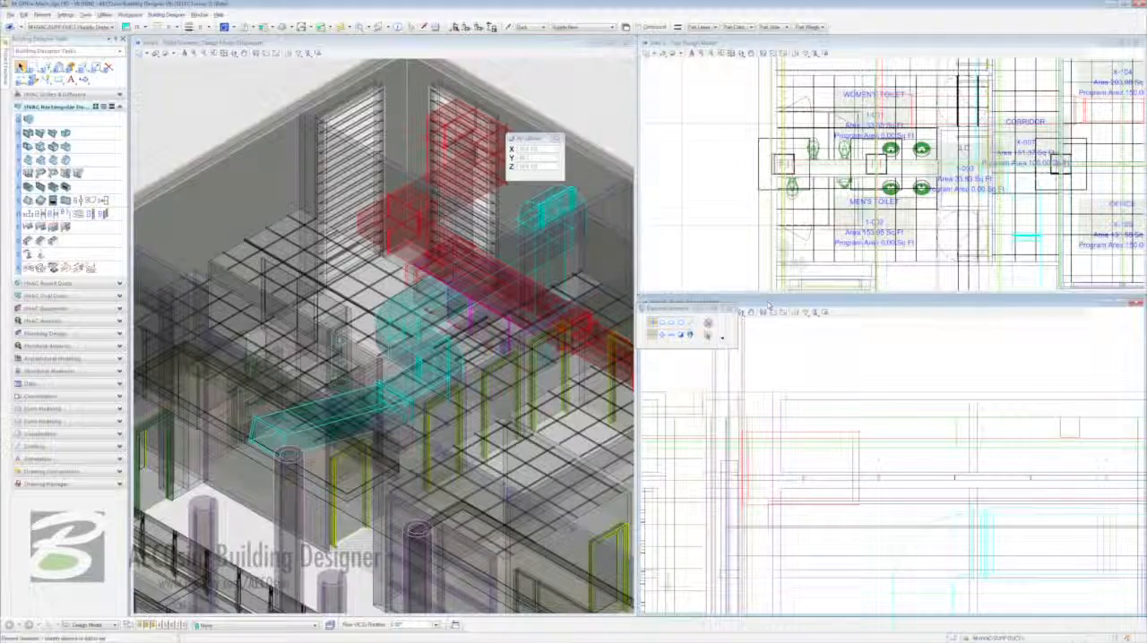
pyautogui.moveTo(5, 68)
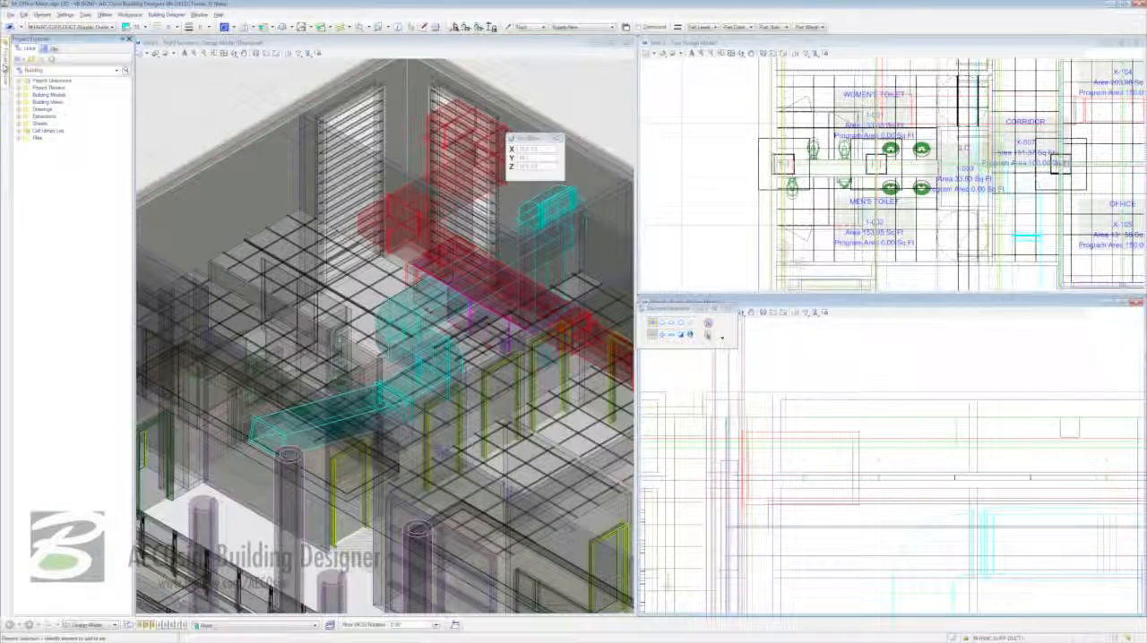
pyautogui.click(19, 95)
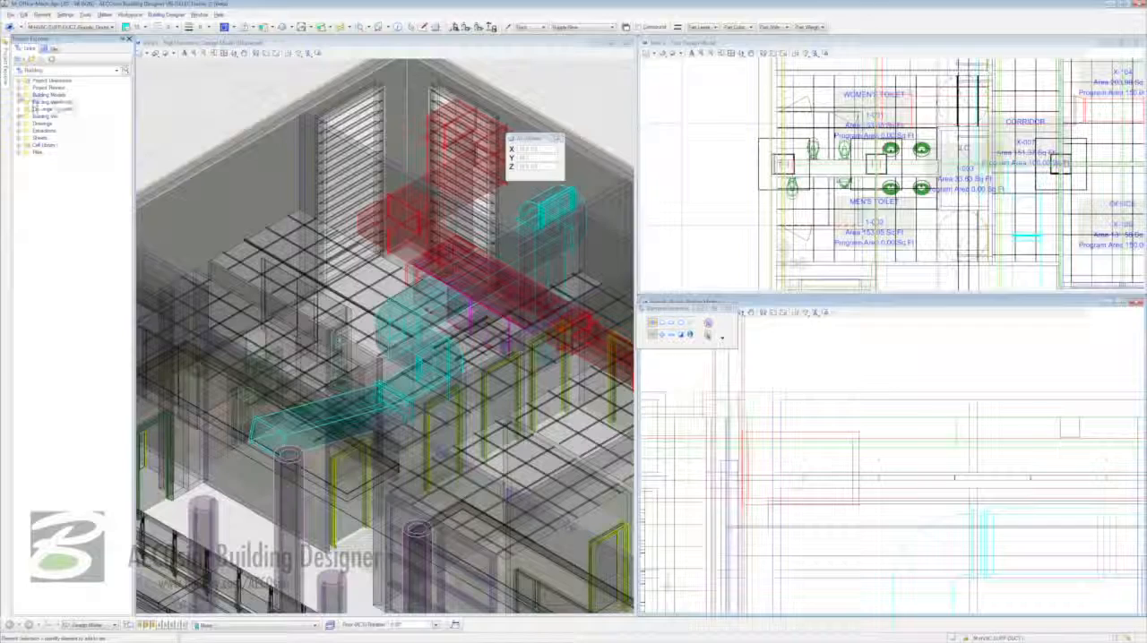
pyautogui.click(28, 102)
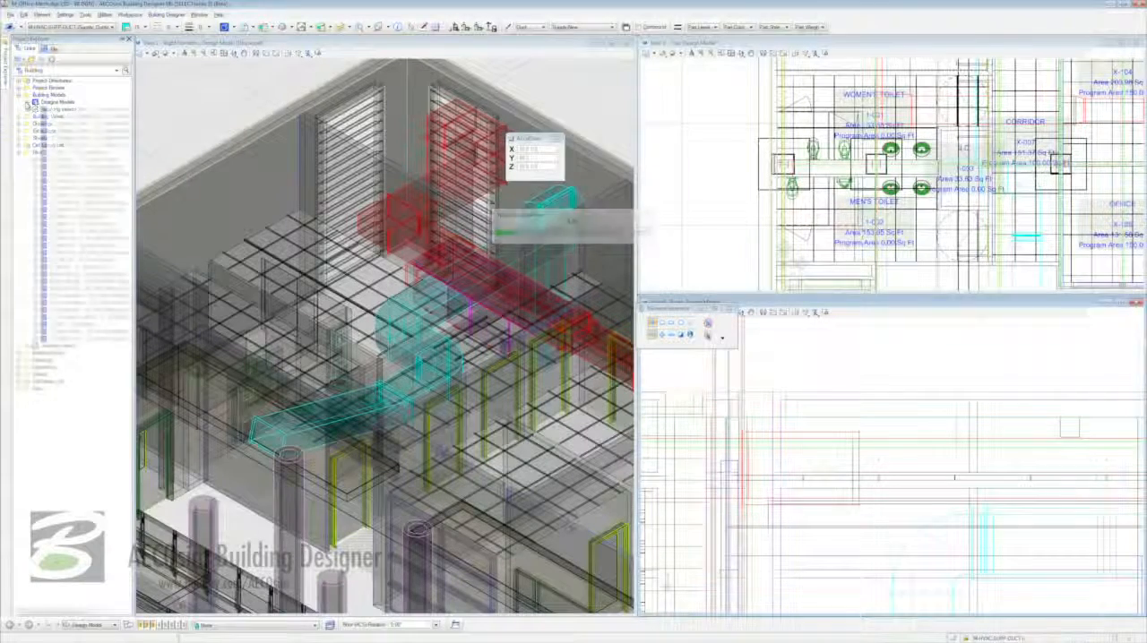
pyautogui.click(68, 252)
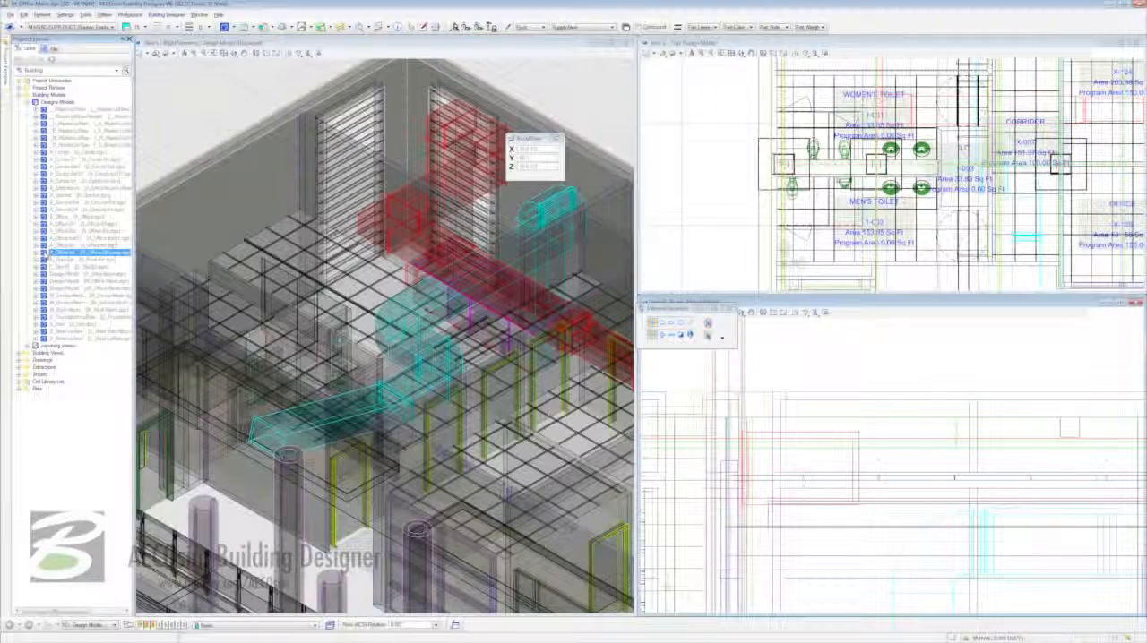
pyautogui.moveTo(446, 248); pyautogui.dragTo(447, 248)
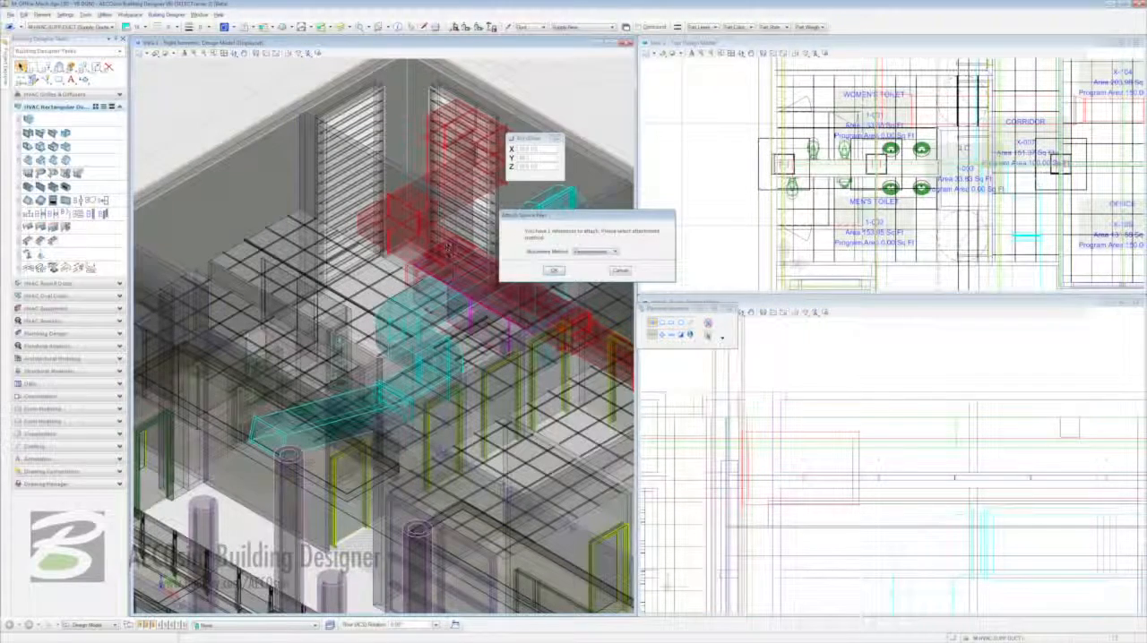
pyautogui.click(553, 270)
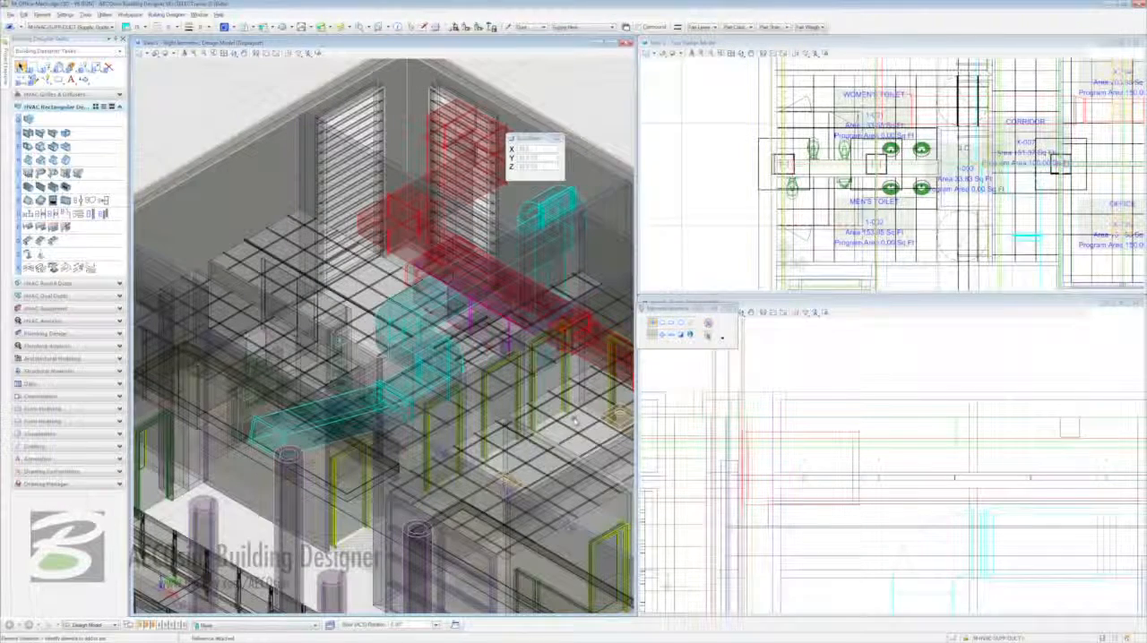
# - Move the diffuser reference about 3:11 toward the Corridor so its Conference room diffusers line up with the ceiling grid
pyautogui.moveTo(616, 425)
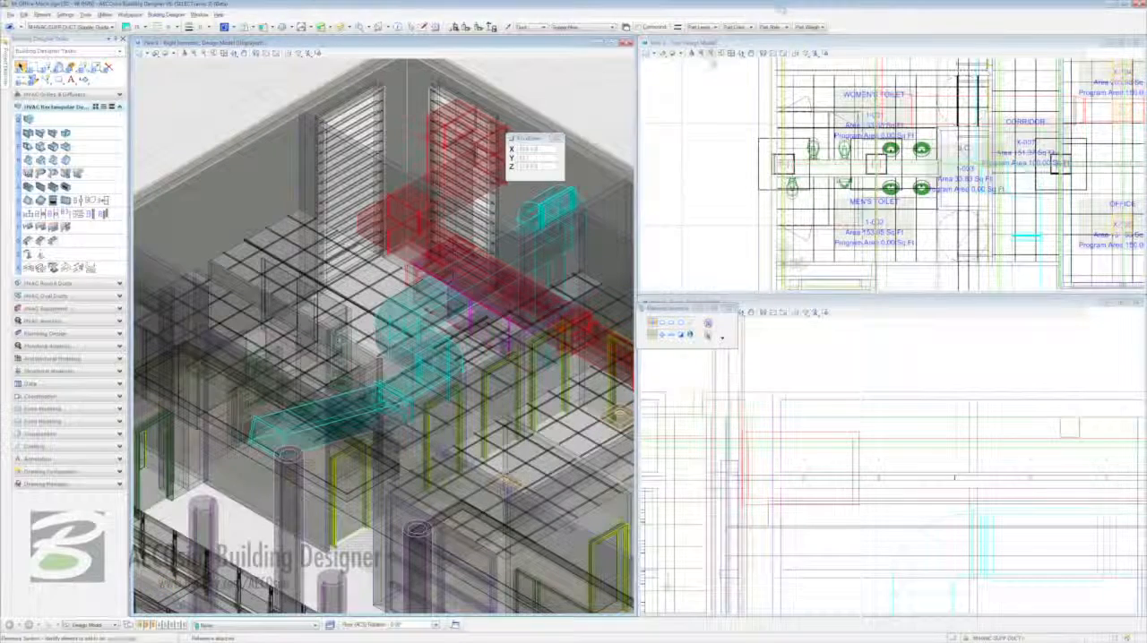
pyautogui.click(710, 54)
pyautogui.rightClick(711, 96)
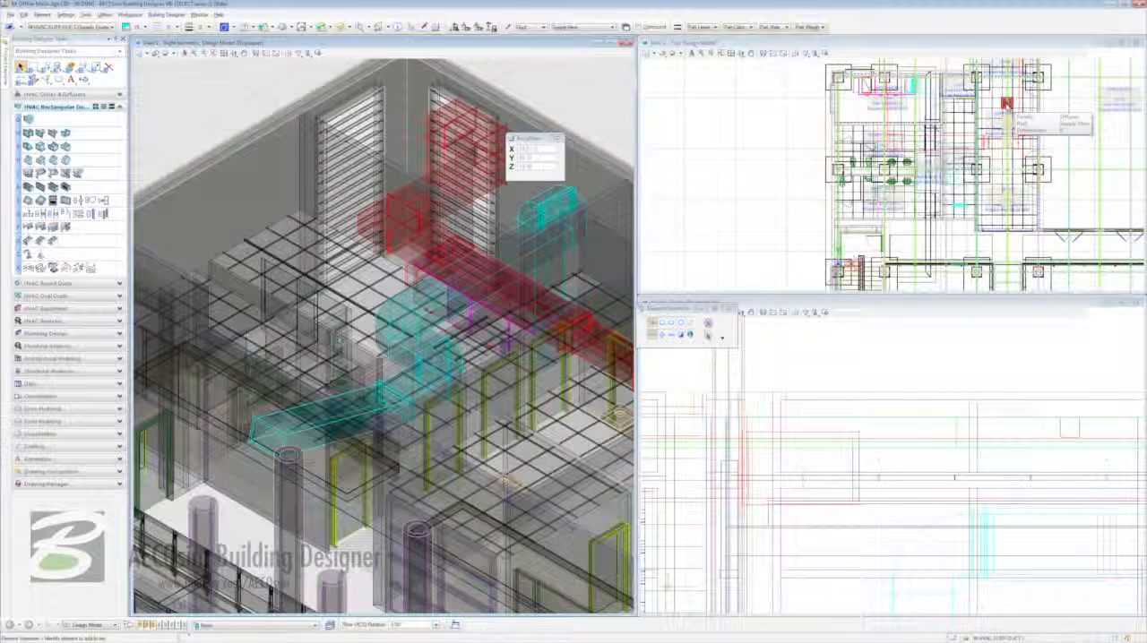
pyautogui.scroll(5, 1006, 104)
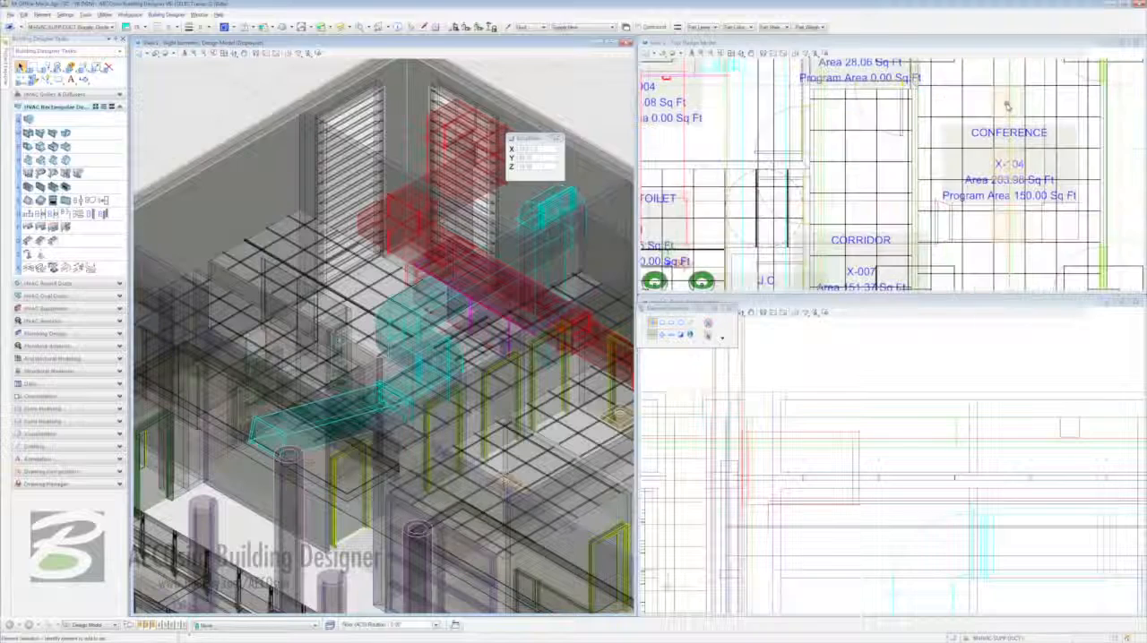
pyautogui.rightClick(1003, 102)
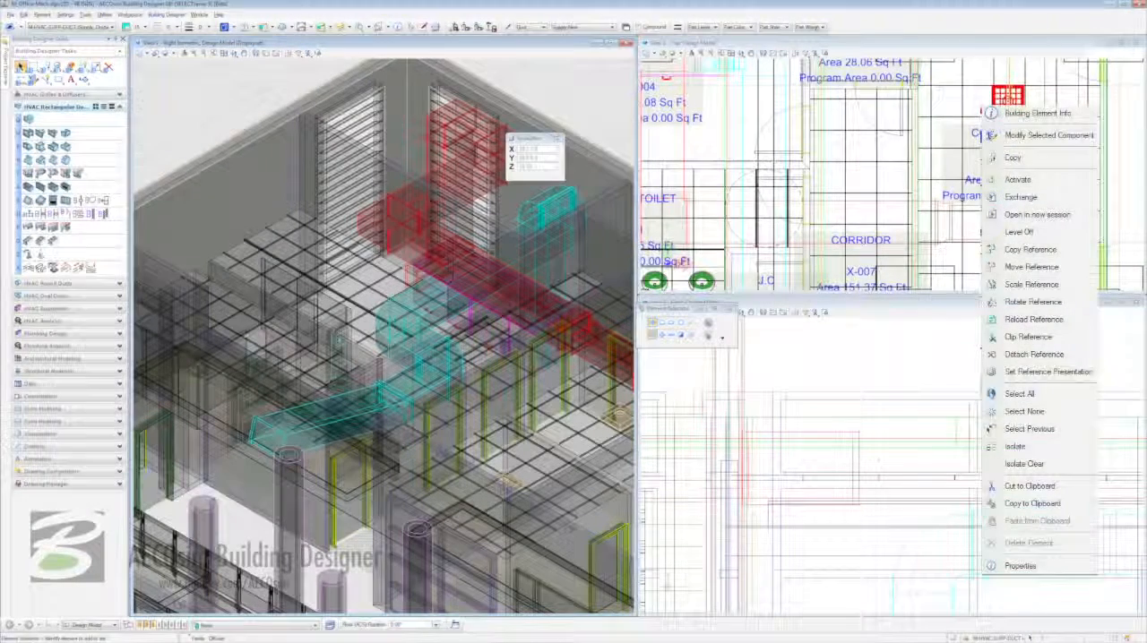
pyautogui.click(1030, 266)
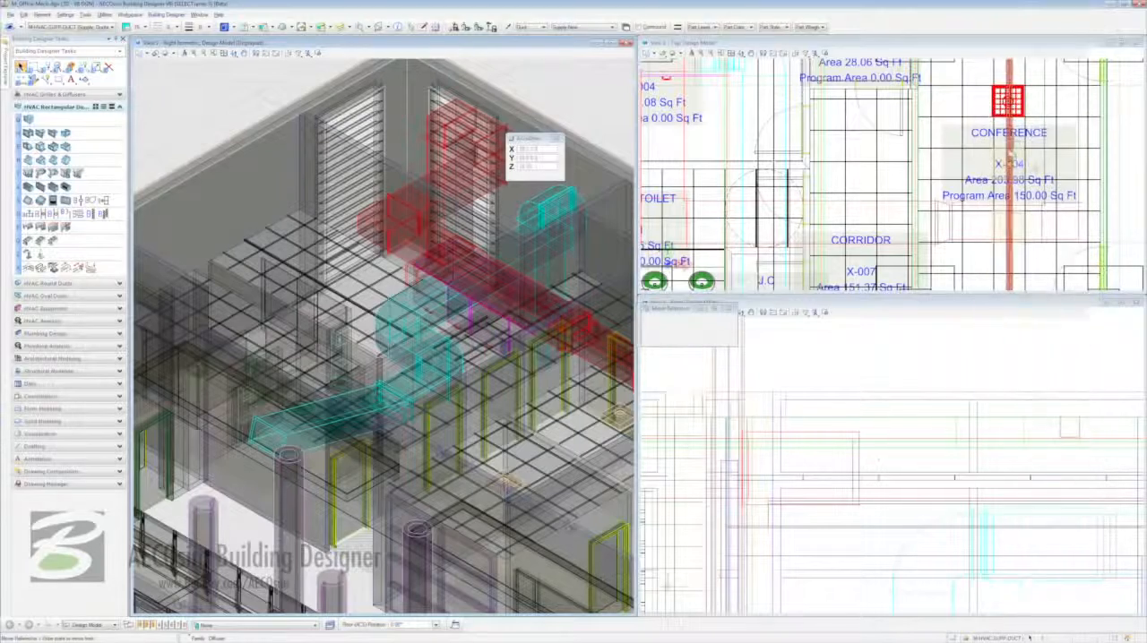
pyautogui.click(1007, 101)
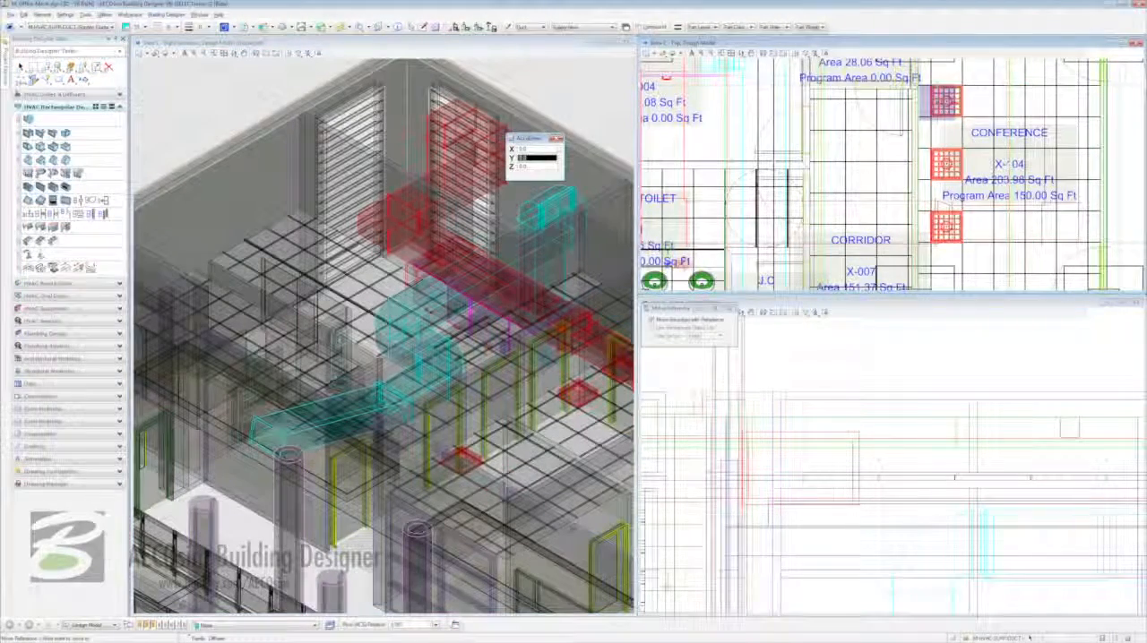
pyautogui.click(945, 102)
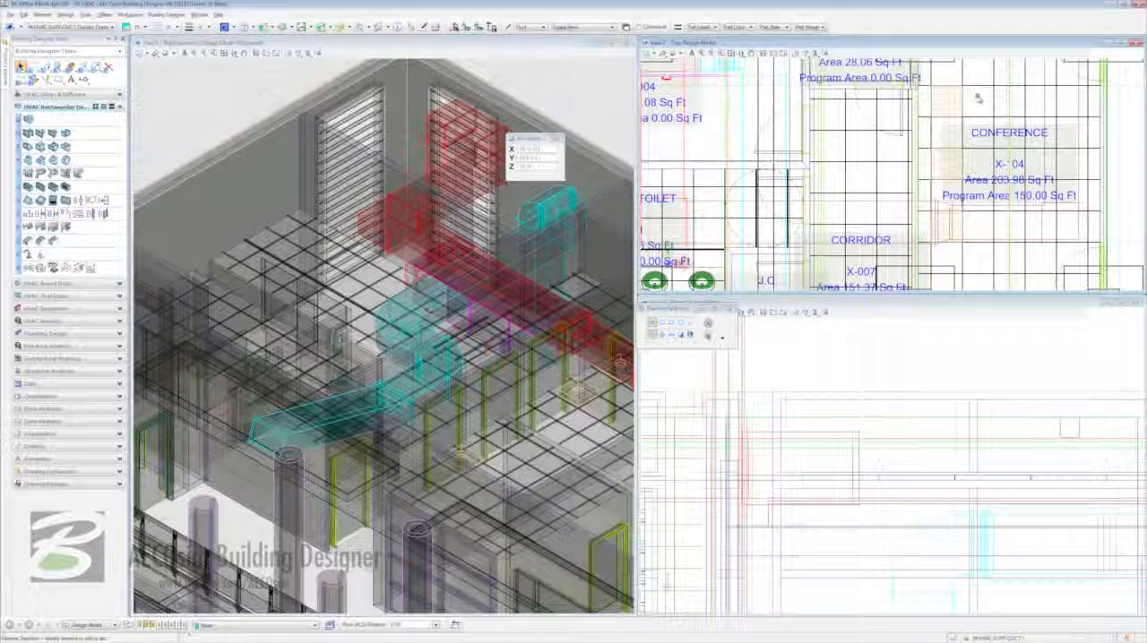
# - Merge the office diffuser reference into the current design and delete the middle Conference room diffuser
pyautogui.click(253, 28)
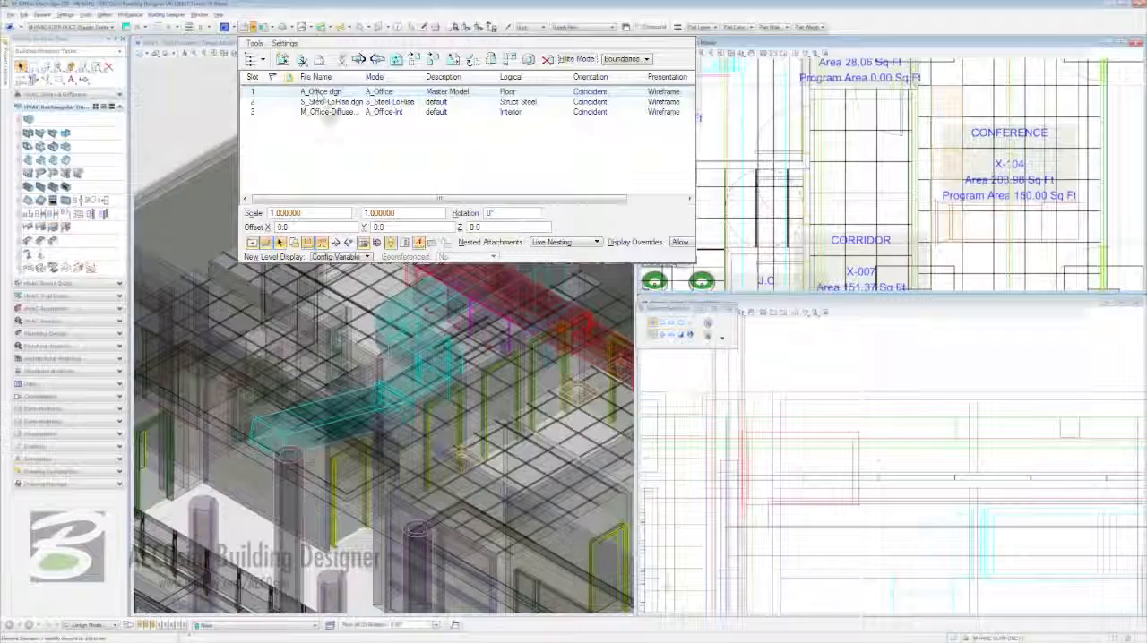
pyautogui.click(327, 113)
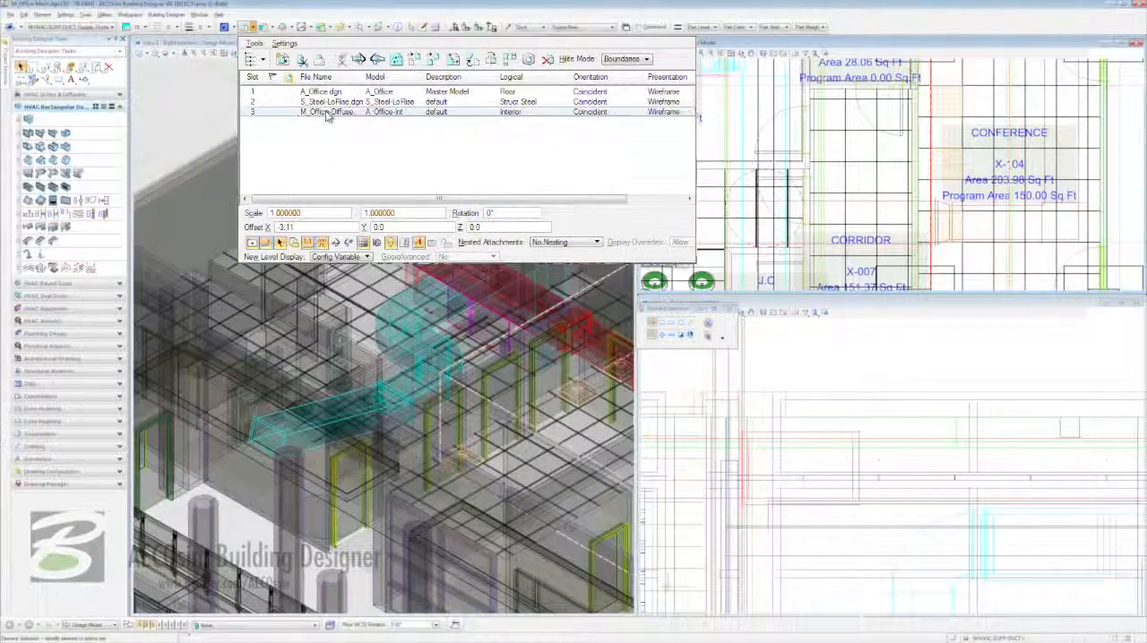
pyautogui.rightClick(332, 109)
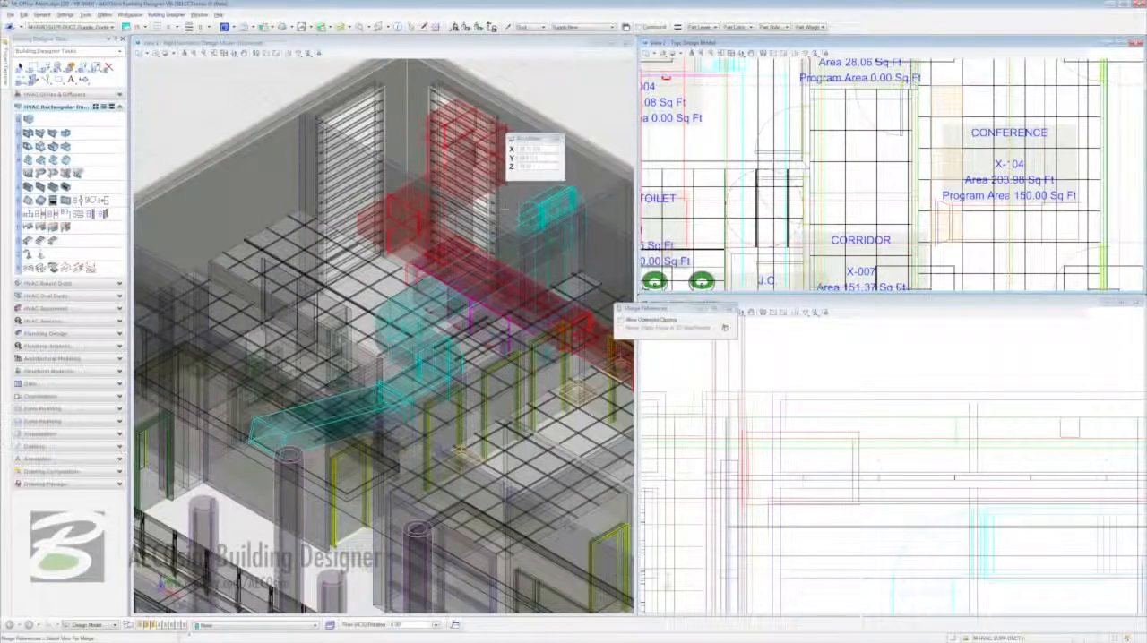
pyautogui.click(503, 211)
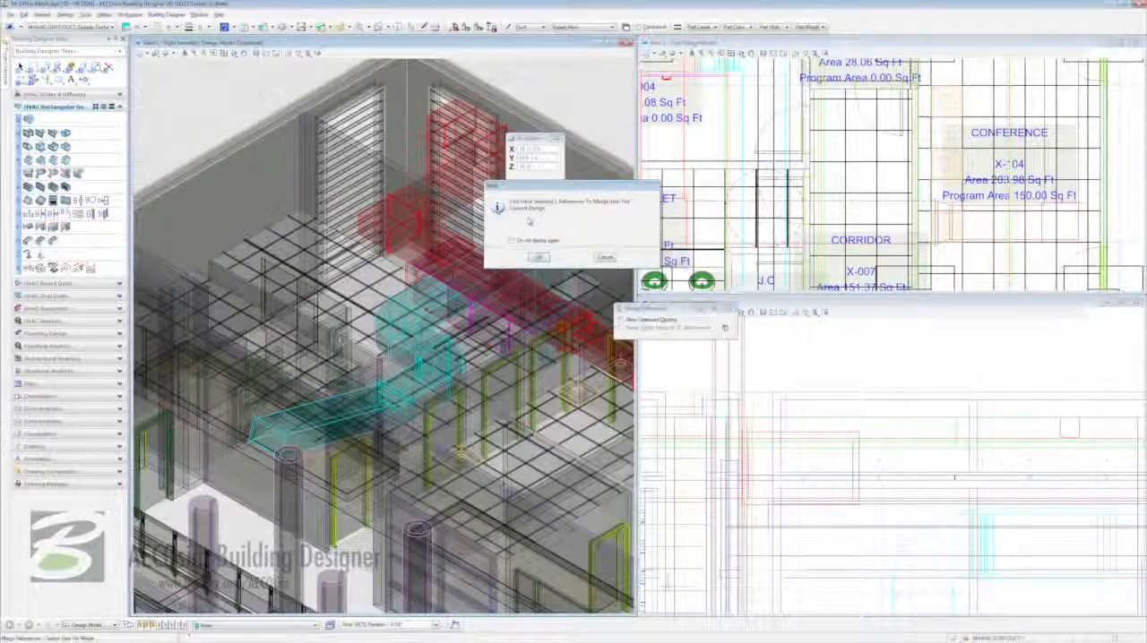
pyautogui.click(537, 256)
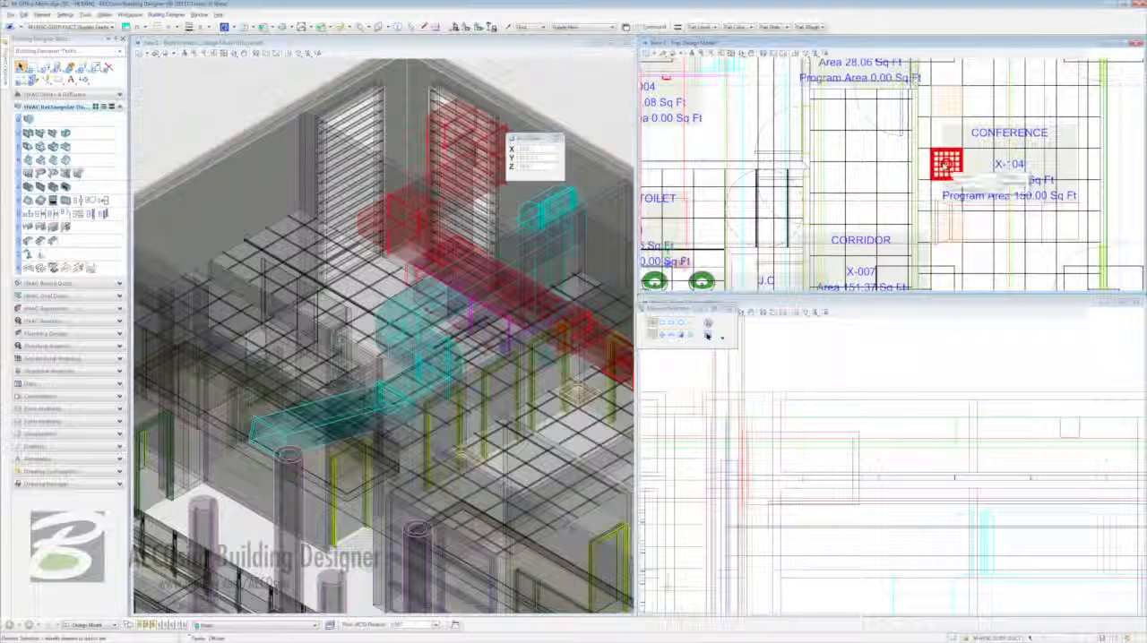
pyautogui.press('Delete')
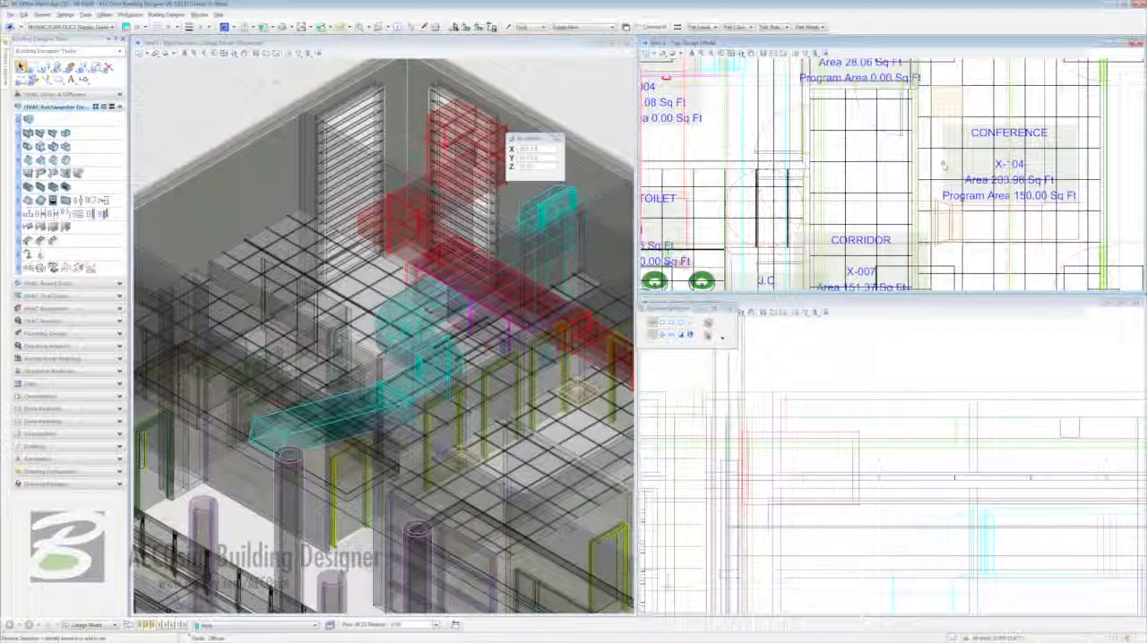
# - Start placing a supply ceiling diffuser and set its CatalogName property to titus
pyautogui.click(85, 94)
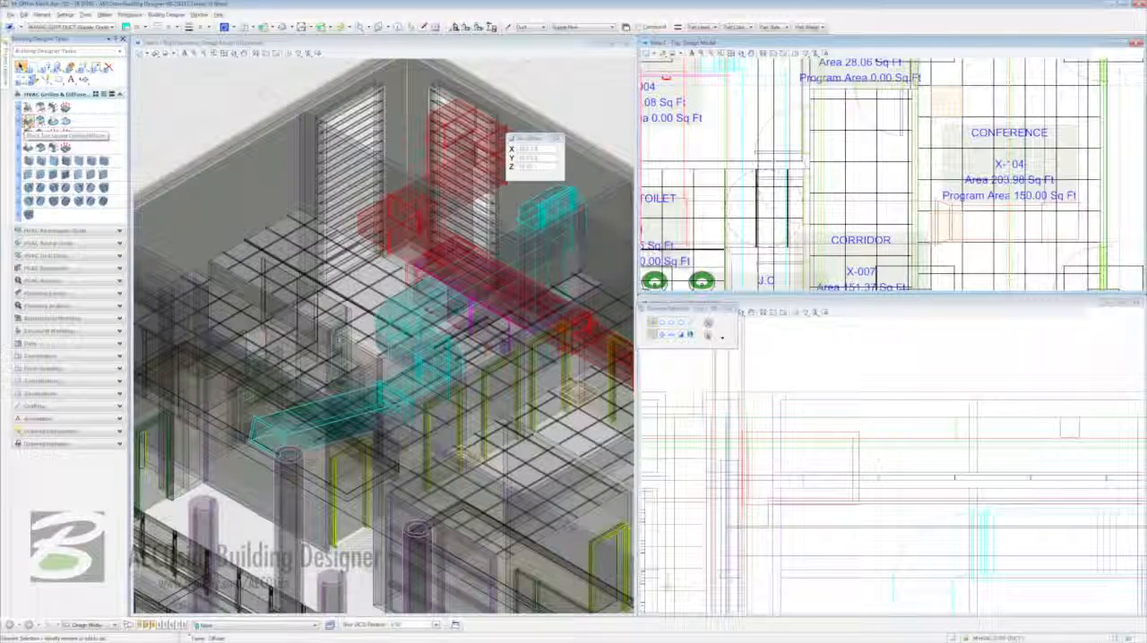
pyautogui.click(28, 122)
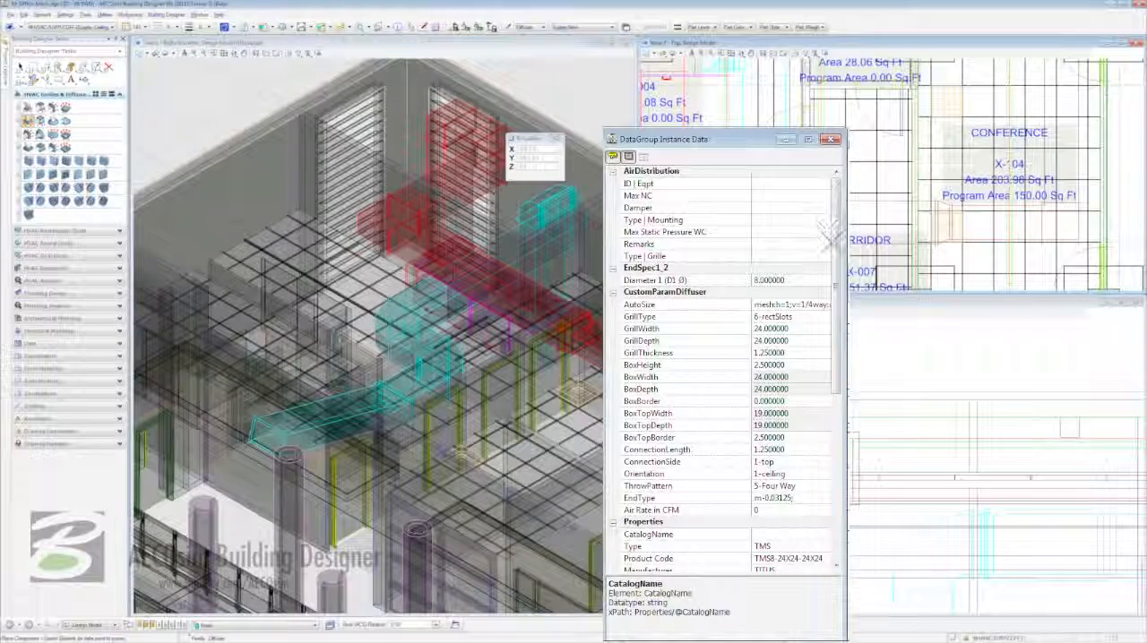
pyautogui.scroll(-3, 833, 269)
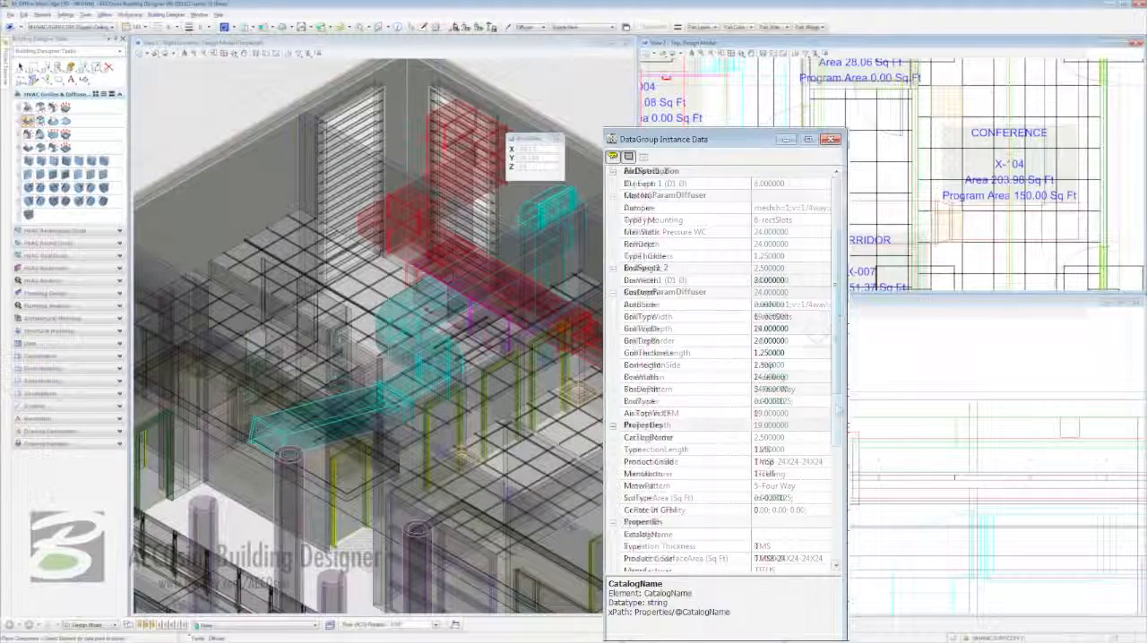
pyautogui.scroll(-5, 842, 430)
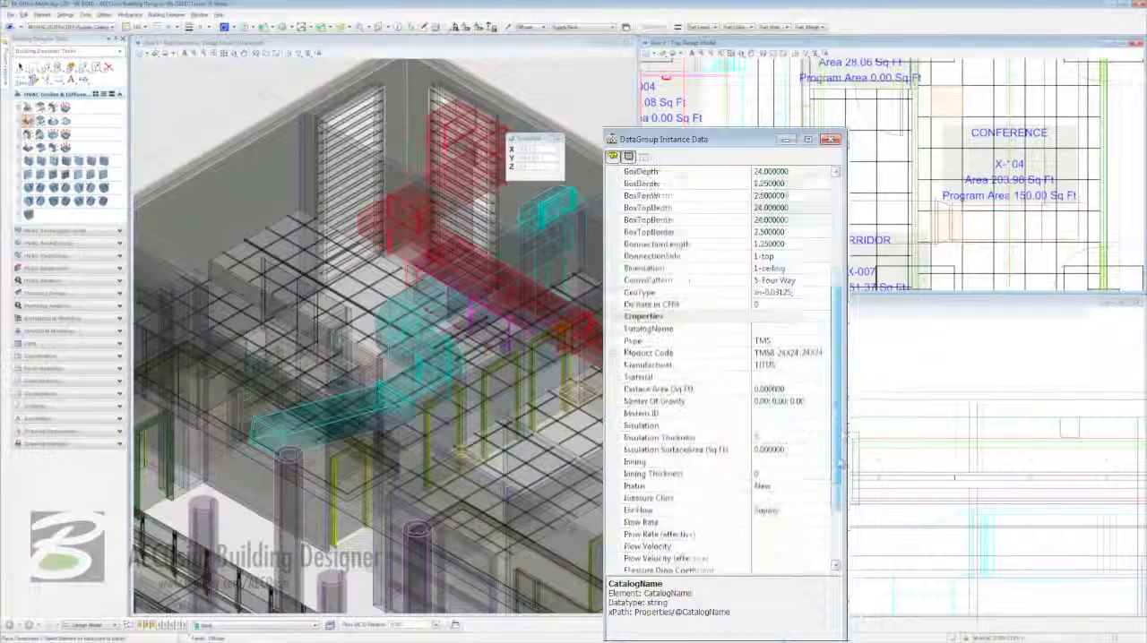
pyautogui.moveTo(841, 463); pyautogui.dragTo(840, 467)
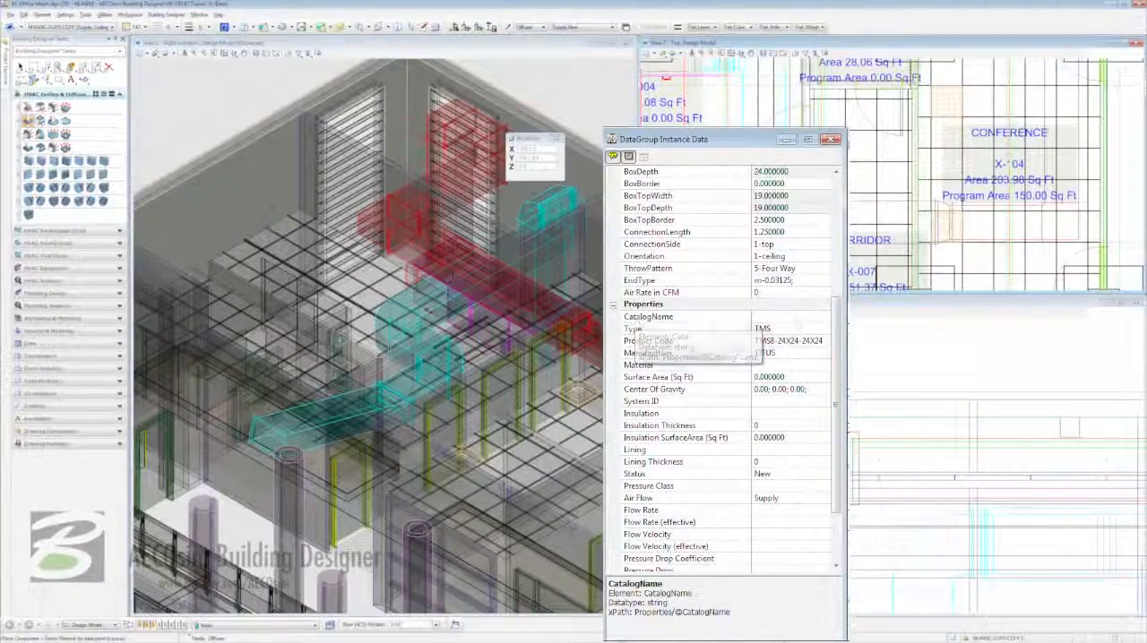
pyautogui.click(820, 316)
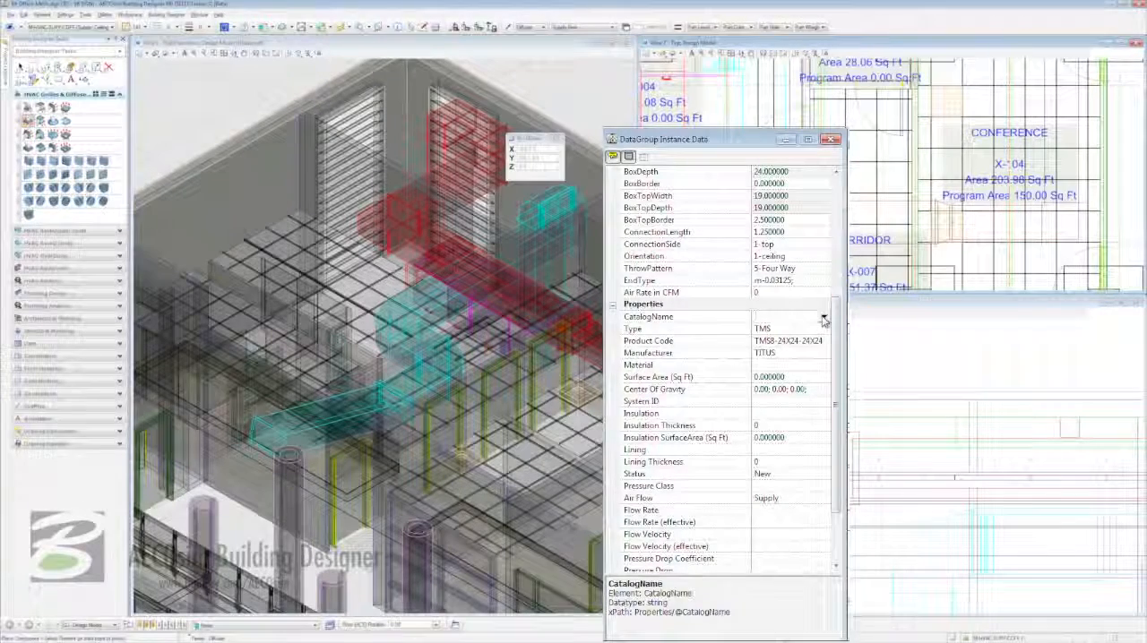
pyautogui.click(824, 316)
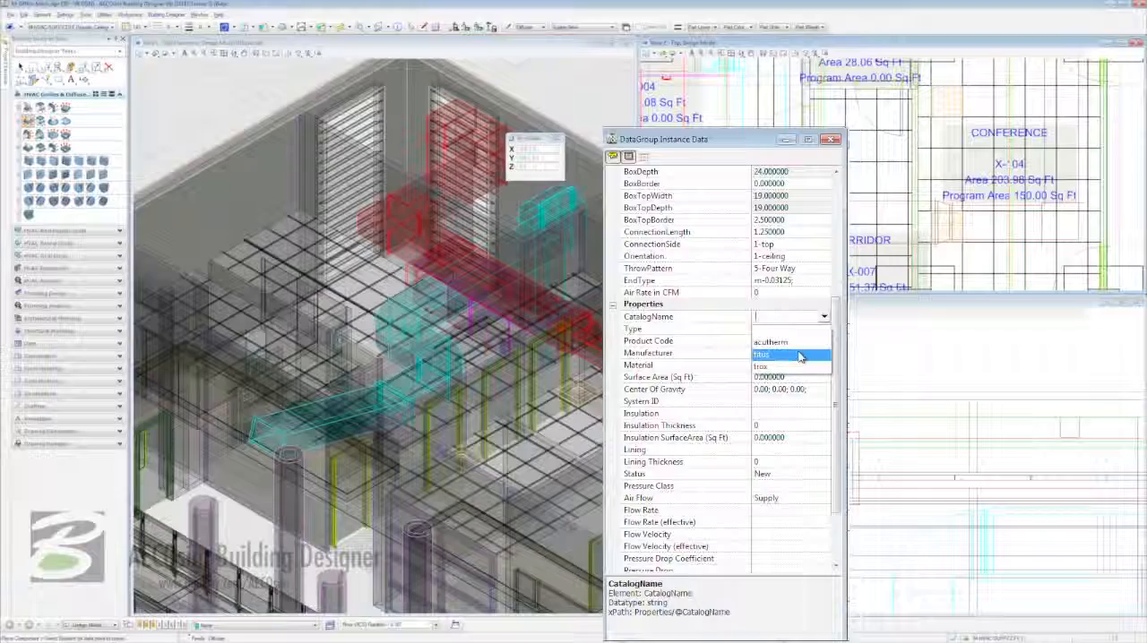
pyautogui.click(800, 355)
# - Apply the TMS8-24X24-24X24 product from the titus manufacturer catalog to the new diffuser
pyautogui.rightClick(624, 303)
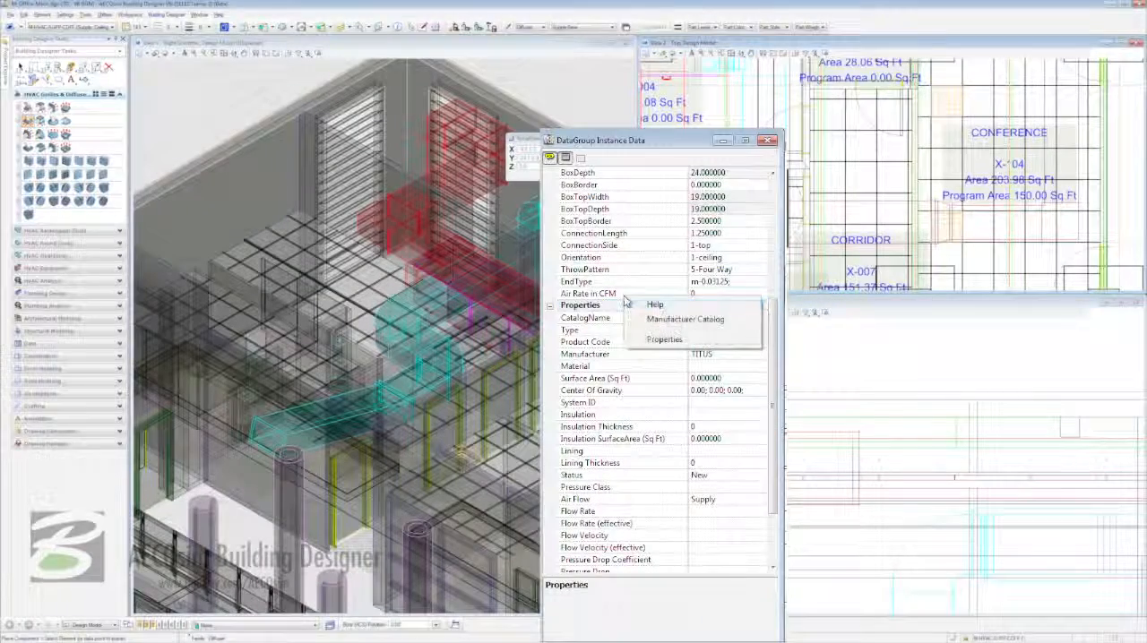
pyautogui.click(673, 323)
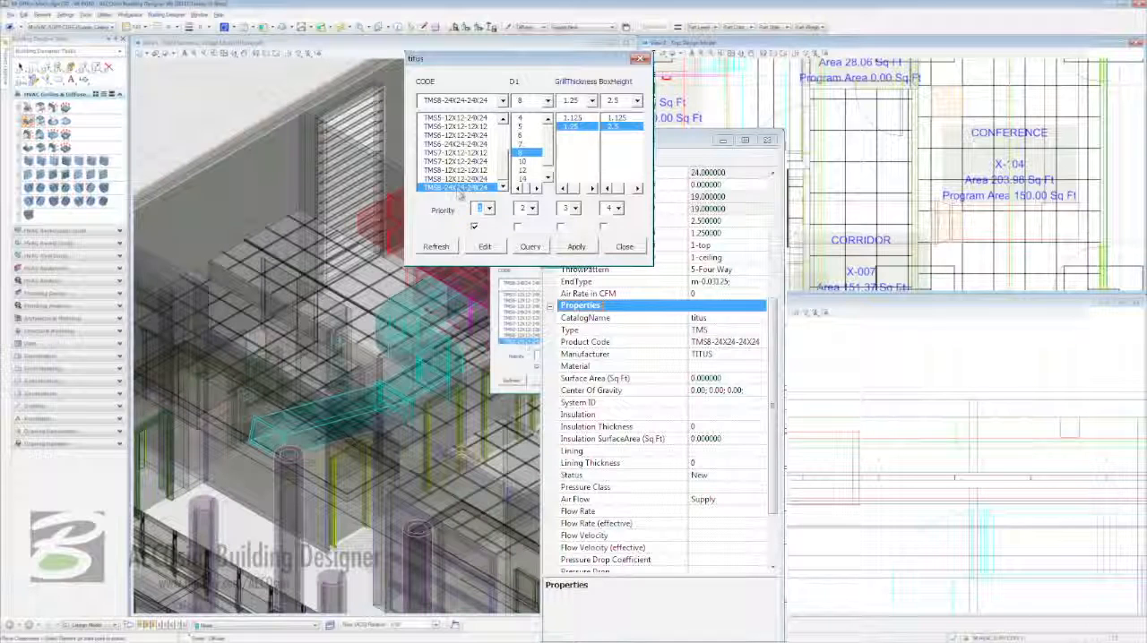
pyautogui.click(504, 186)
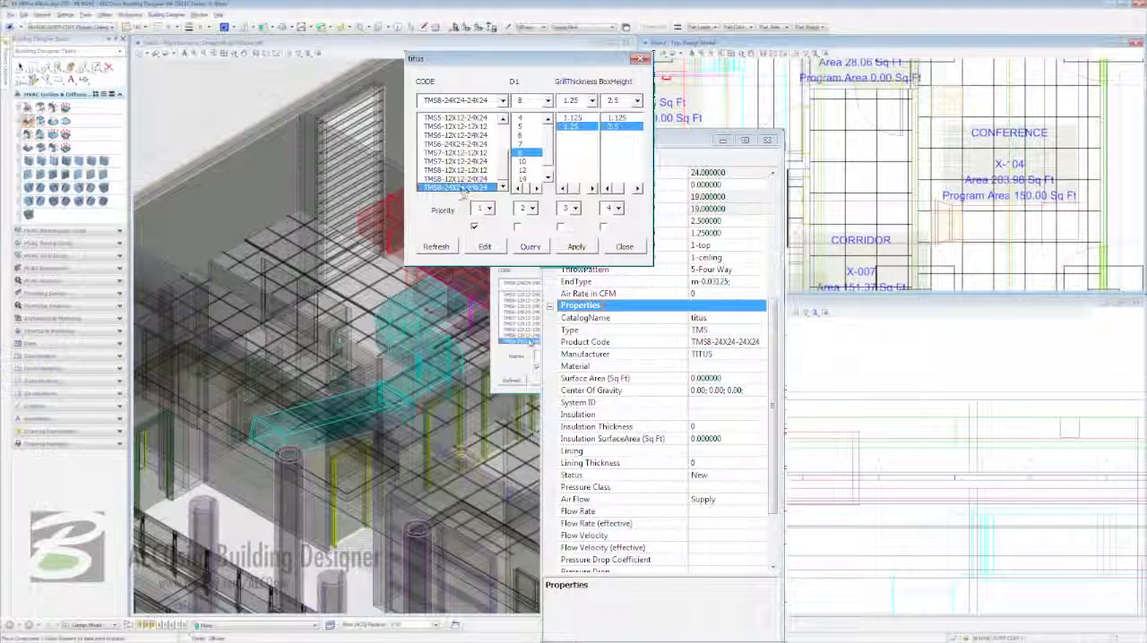
pyautogui.click(576, 247)
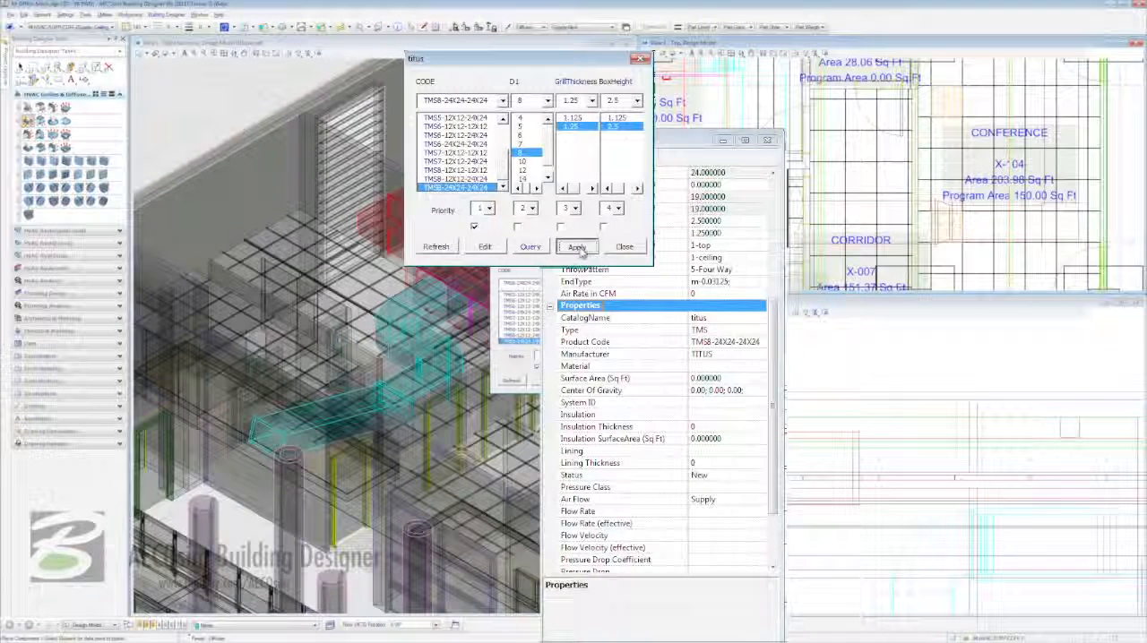
pyautogui.moveTo(777, 434); pyautogui.dragTo(776, 488)
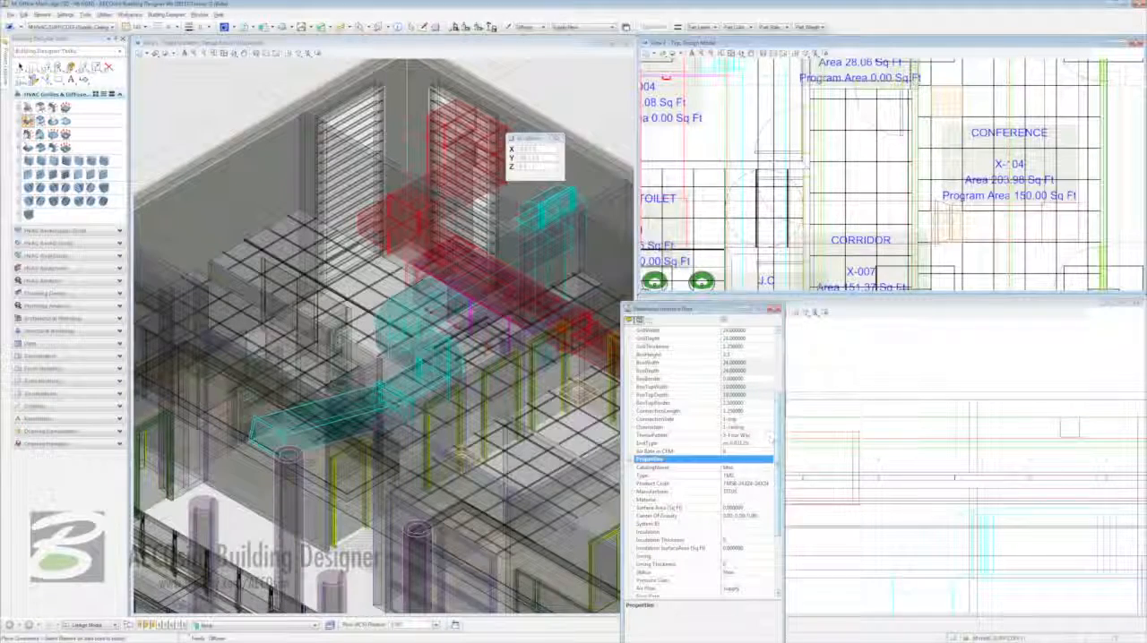
# - Place the new diffuser by its upper-left corner in the empty middle cell of the Conference ceiling grid, and end placement
pyautogui.moveTo(716, 311); pyautogui.dragTo(947, 309)
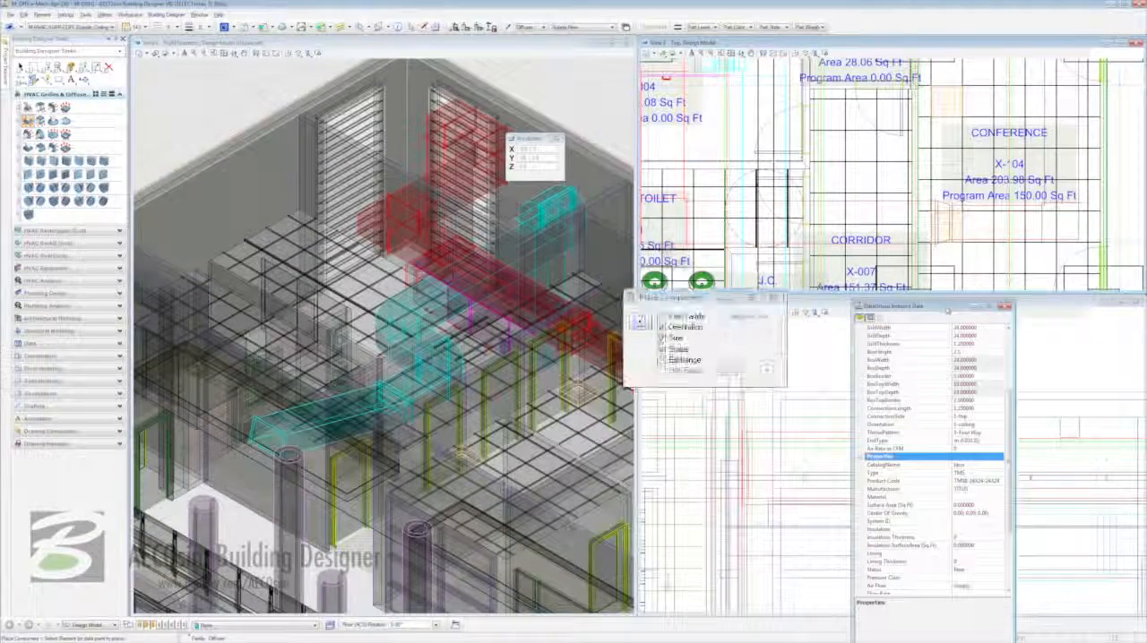
pyautogui.click(642, 322)
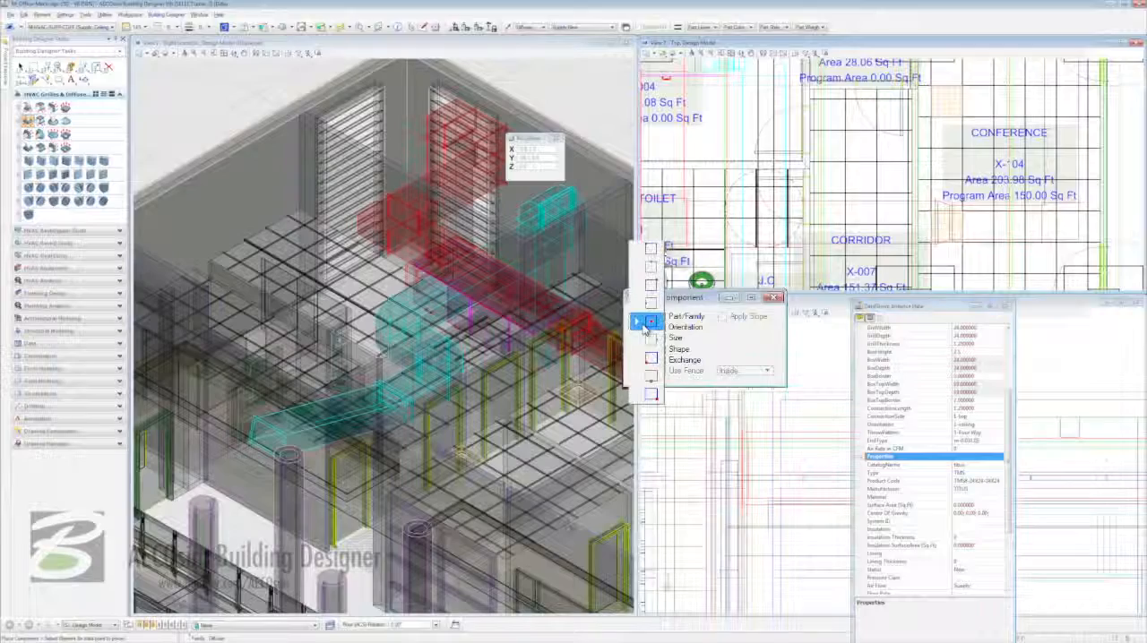
pyautogui.click(651, 251)
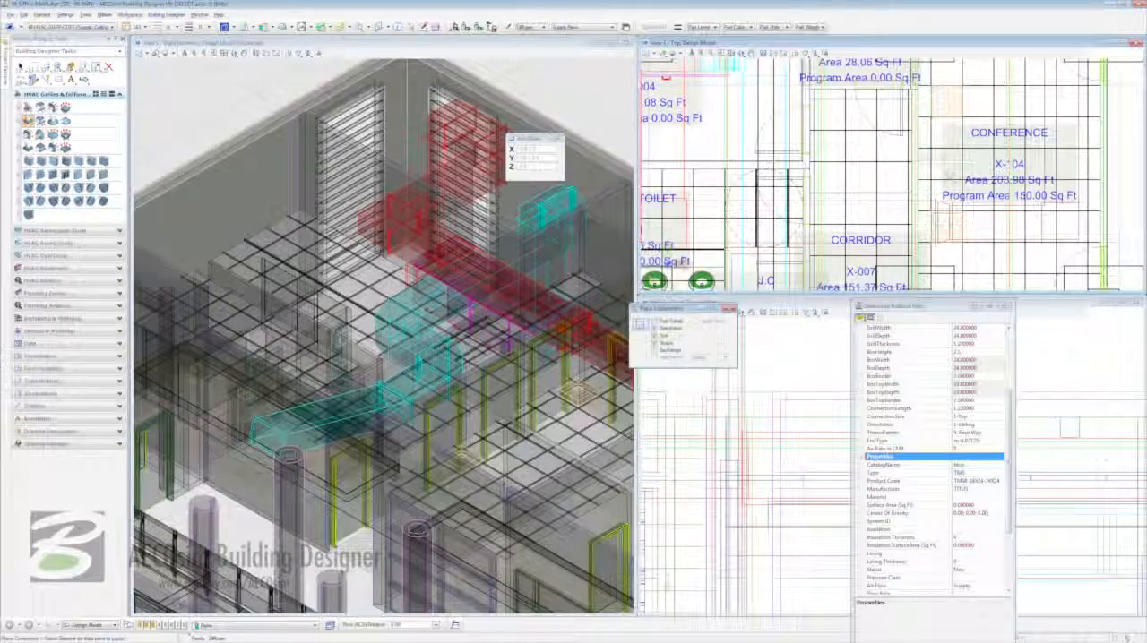
pyautogui.scroll(5, 923, 156)
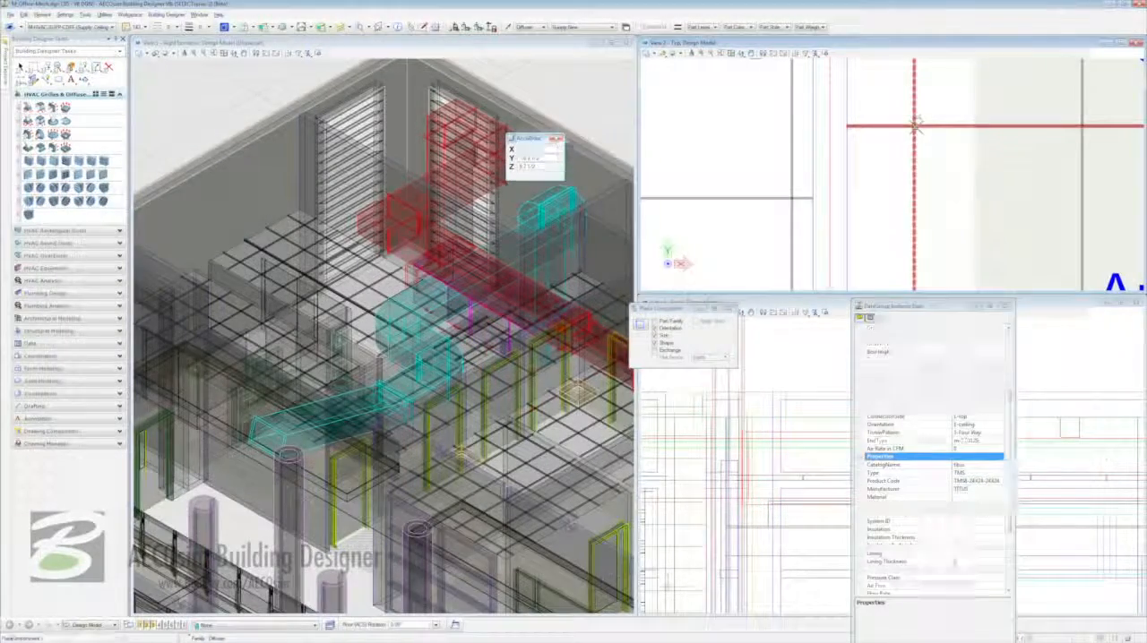
pyautogui.click(915, 126)
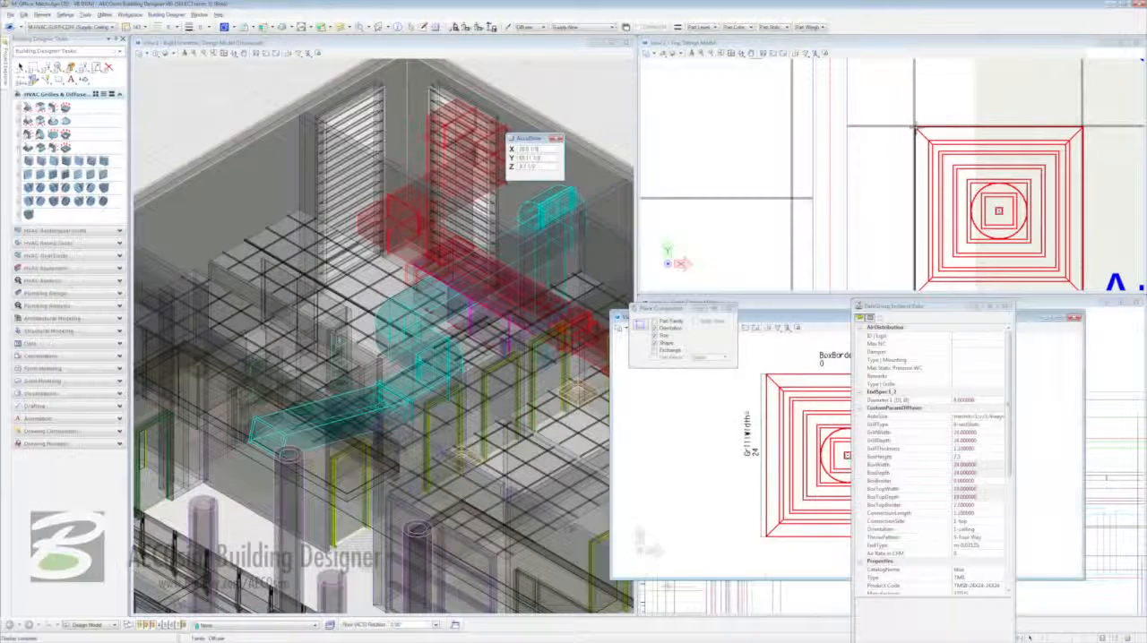
pyautogui.press('Escape')
pyautogui.click(1074, 318)
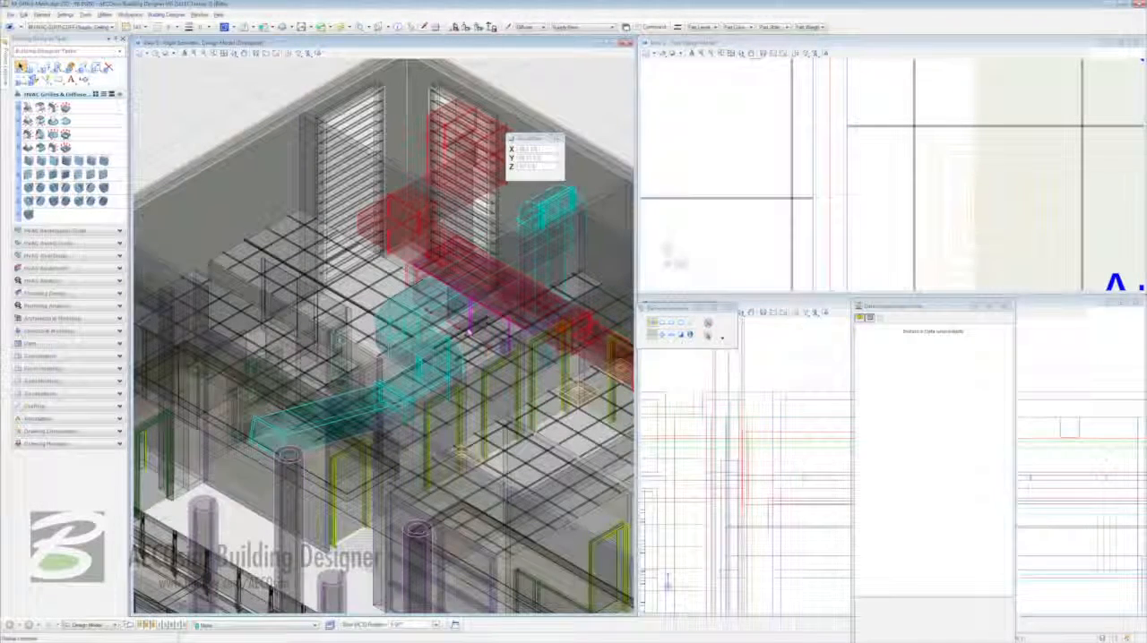
pyautogui.keyDown('shift'); pyautogui.moveTo(402, 369); pyautogui.dragTo(504, 333); pyautogui.keyUp('shift')
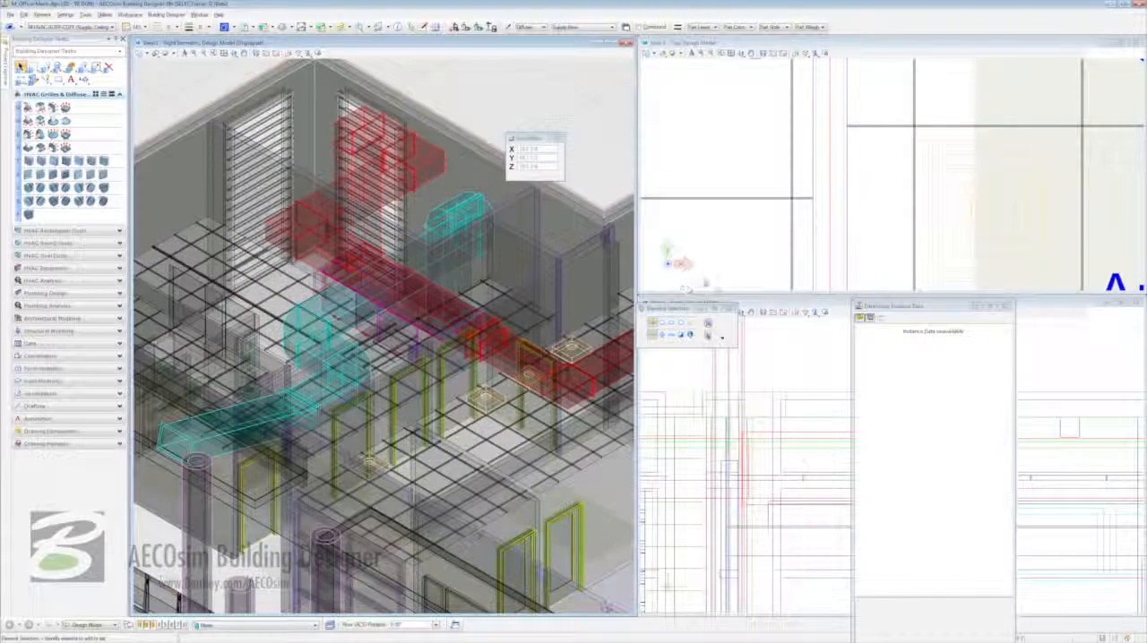
pyautogui.click(1006, 306)
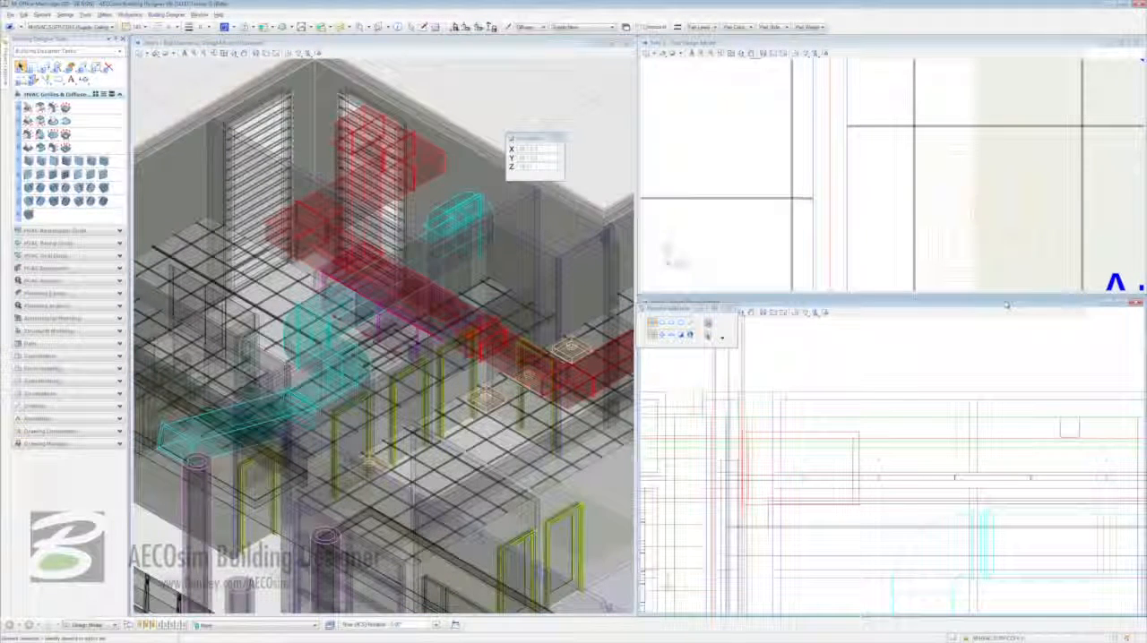
# - Change the hookup's transition tolerance and connect the Conference diffuser nearest the Electrical room to the supply duct with flexible duct
pyautogui.scroll(-5, 906, 224)
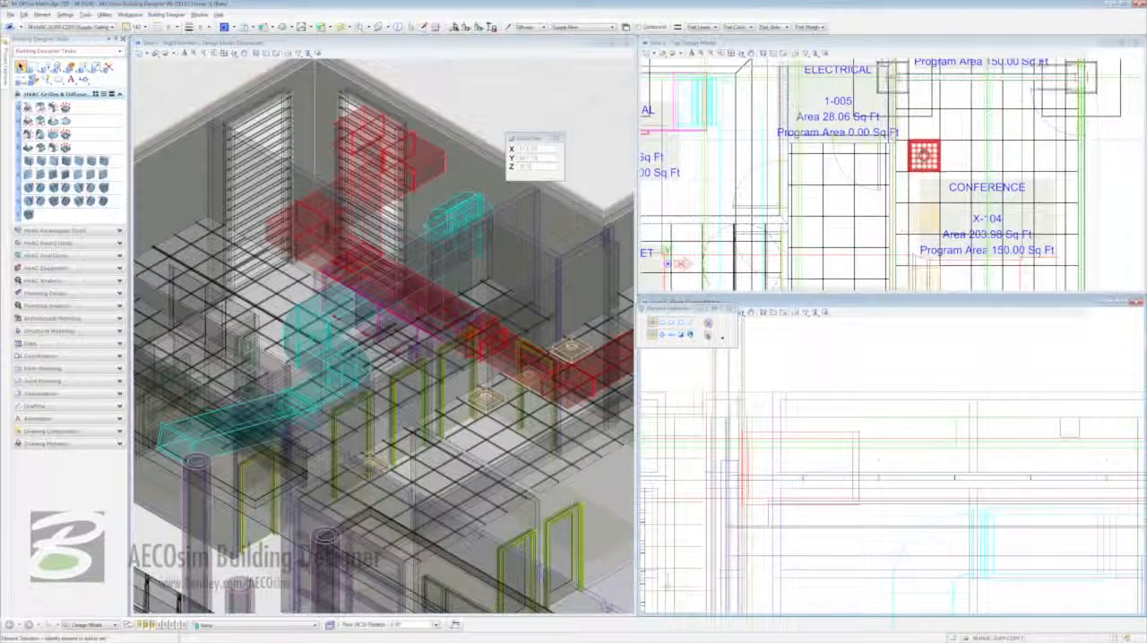
pyautogui.rightClick(923, 156)
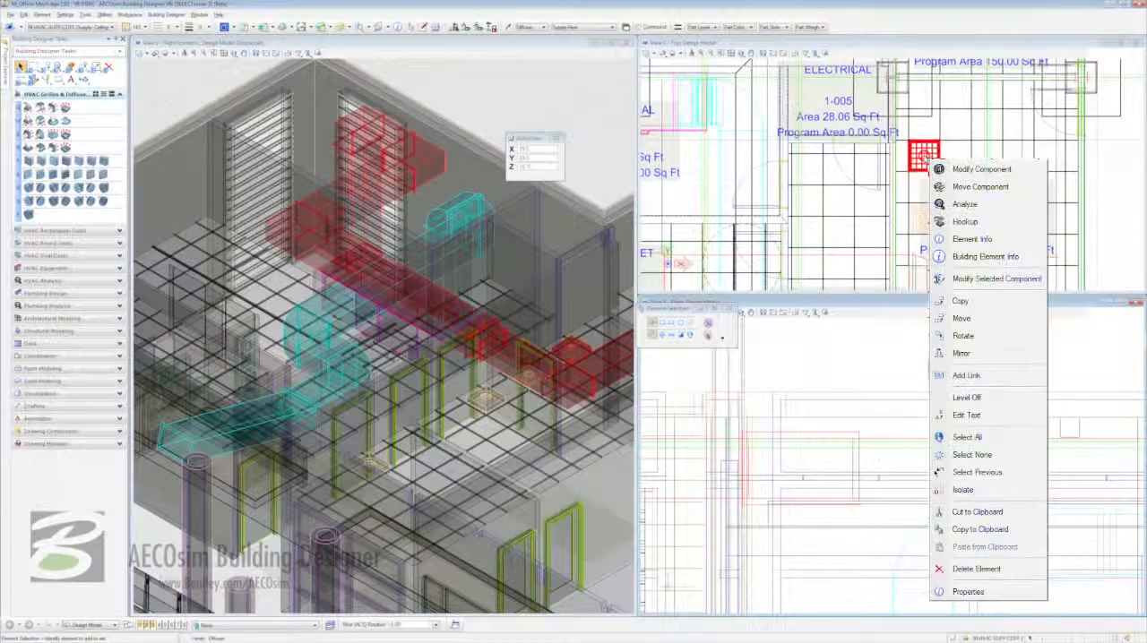
pyautogui.click(968, 222)
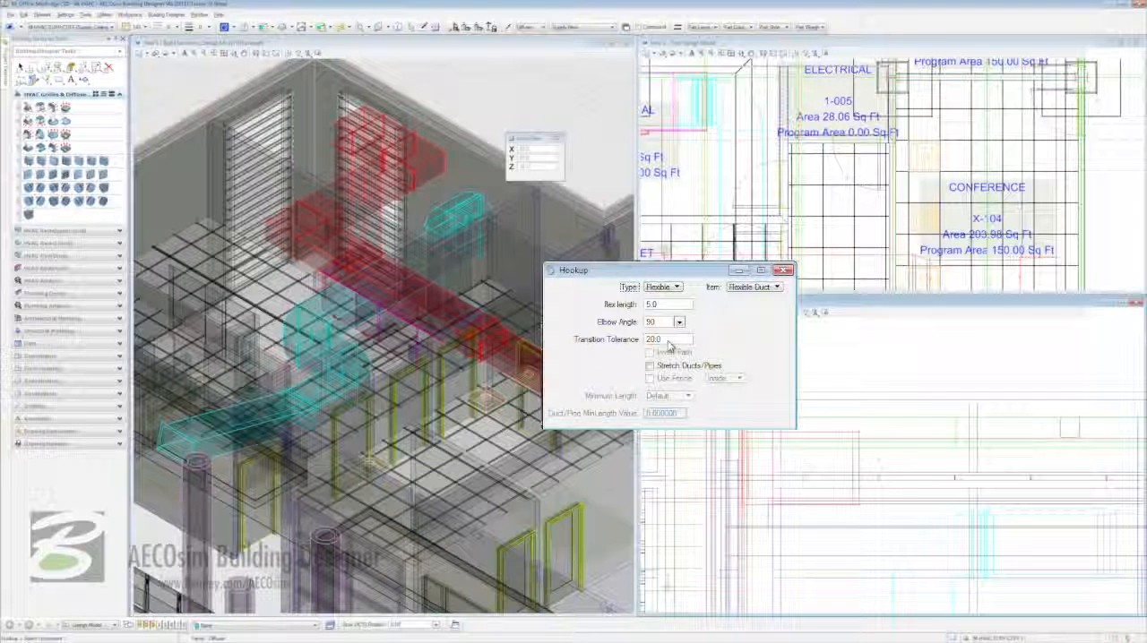
pyautogui.moveTo(664, 341); pyautogui.dragTo(638, 343)
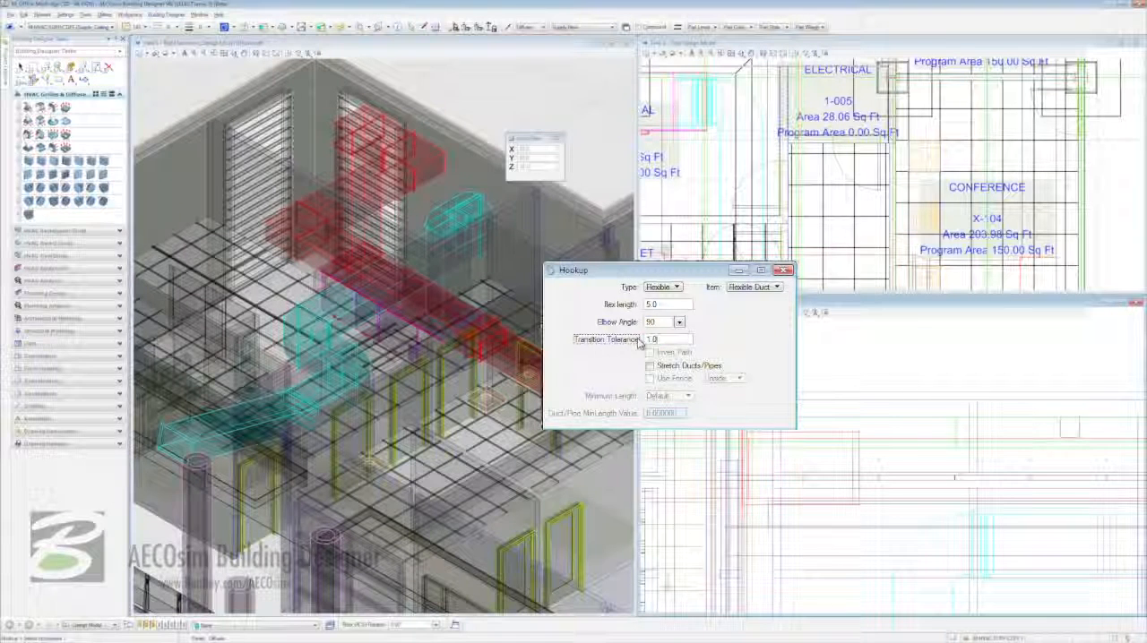
pyautogui.click(921, 158)
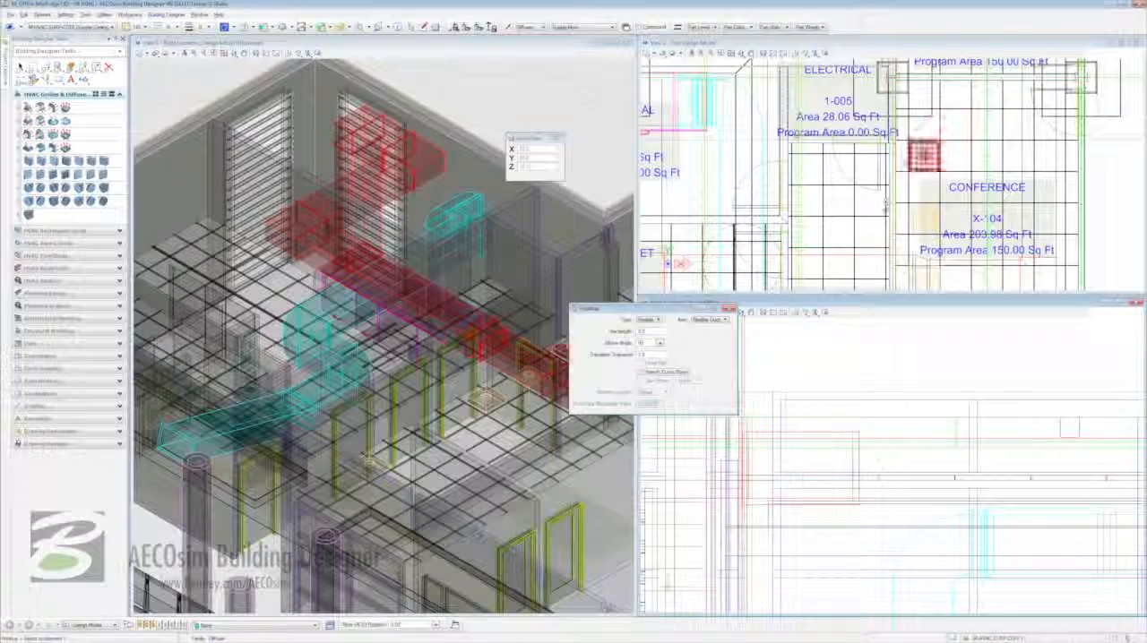
pyautogui.click(764, 155)
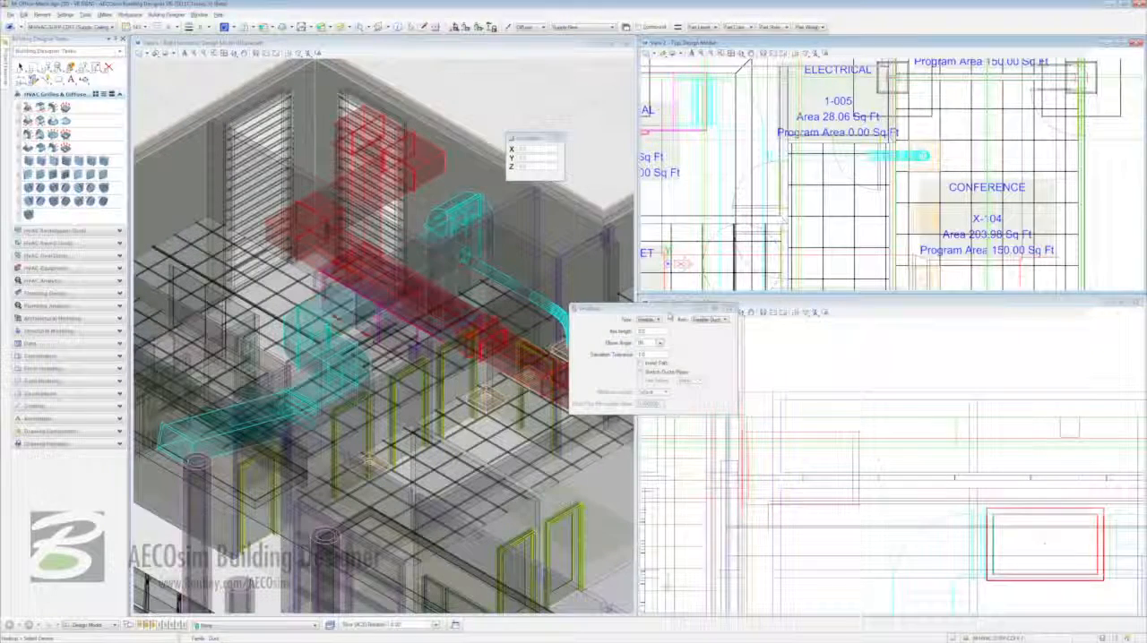
pyautogui.moveTo(668, 313); pyautogui.dragTo(753, 315)
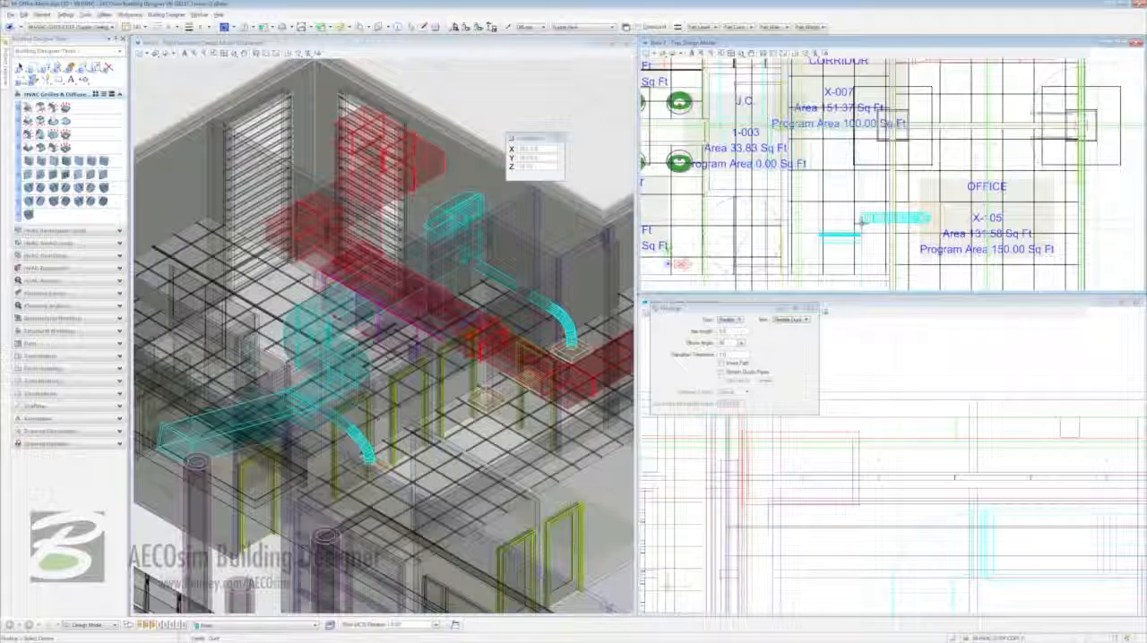